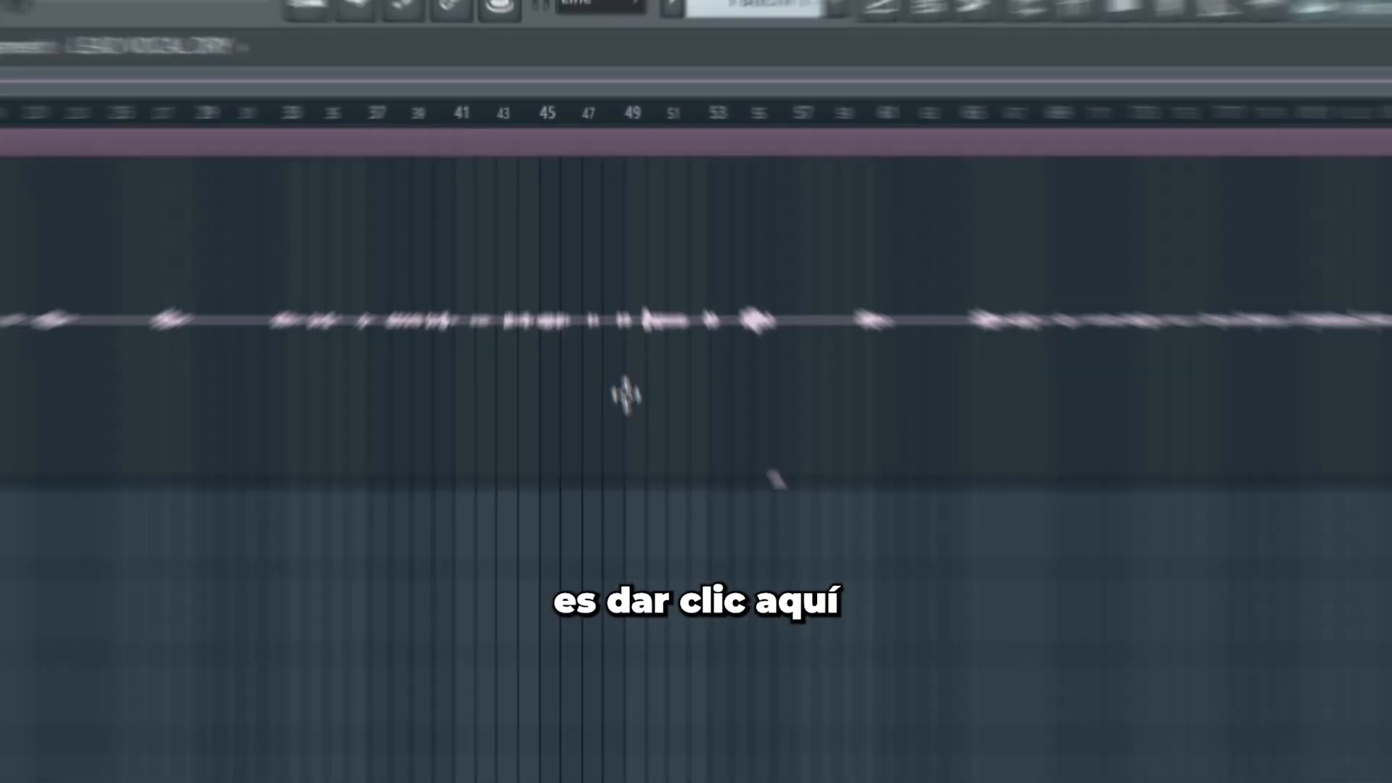
Normalize the LEAD VOCAL DRY audio clip and open its sample in the Edison audio editor
{"action": "double_click", "coordinate": [659, 531]}
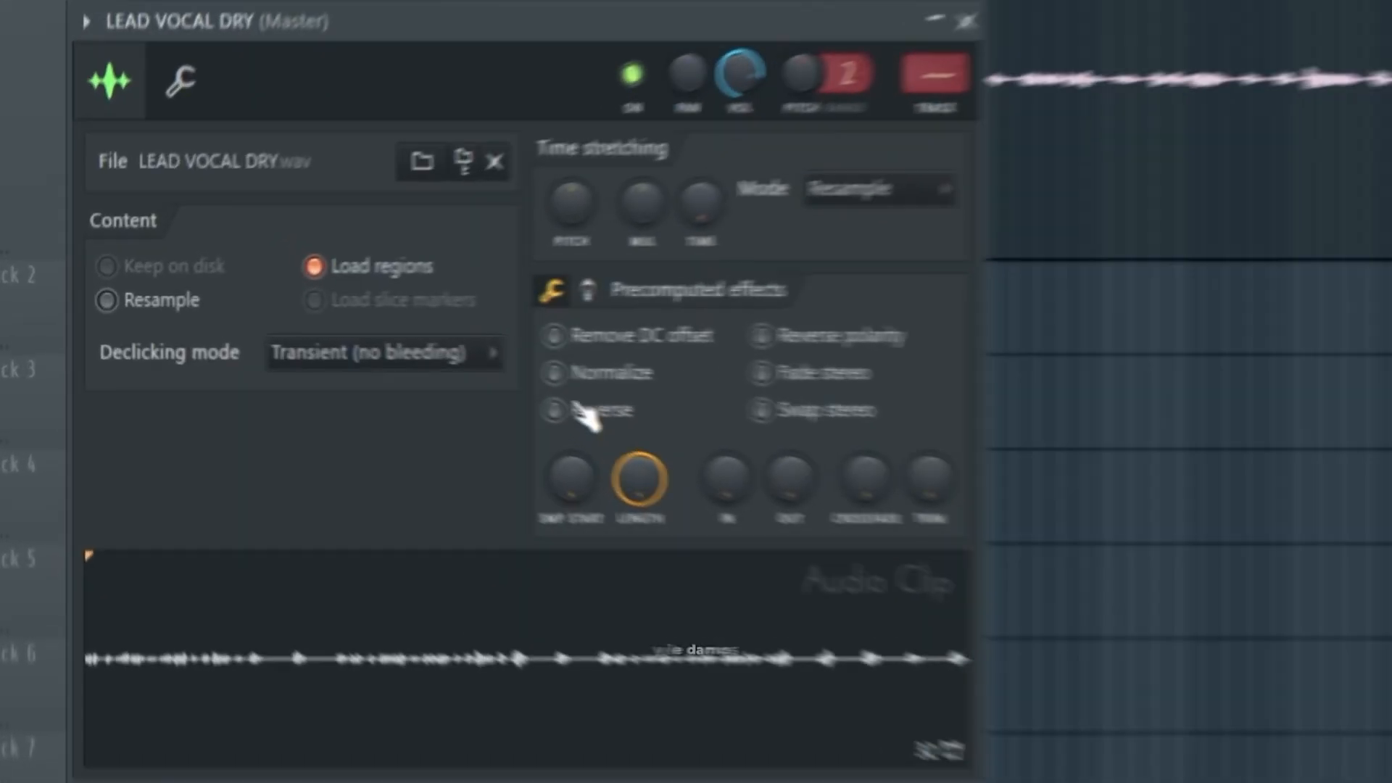
{"action": "left_click", "coordinate": [555, 373]}
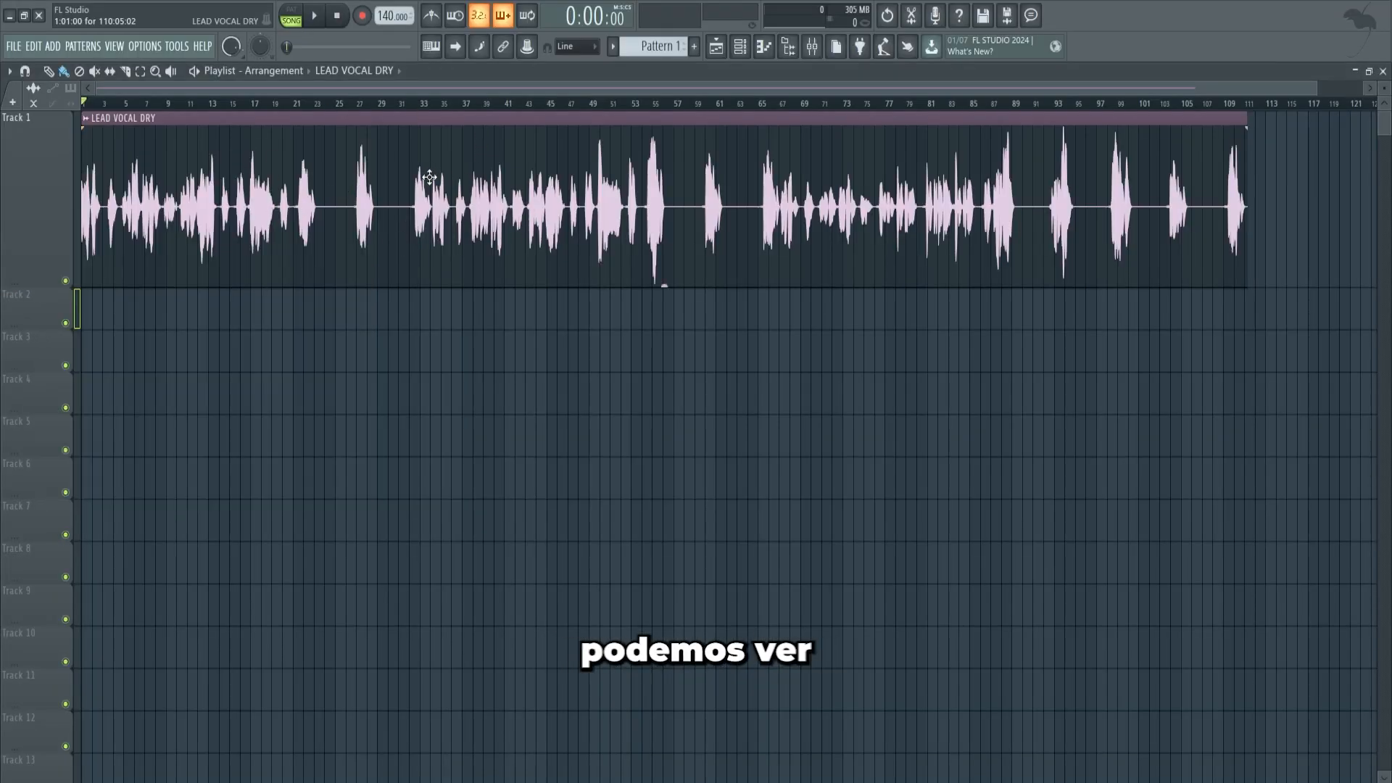
{"action": "left_click_drag", "start_coordinate": [551, 88], "coordinate": [551, 158]}
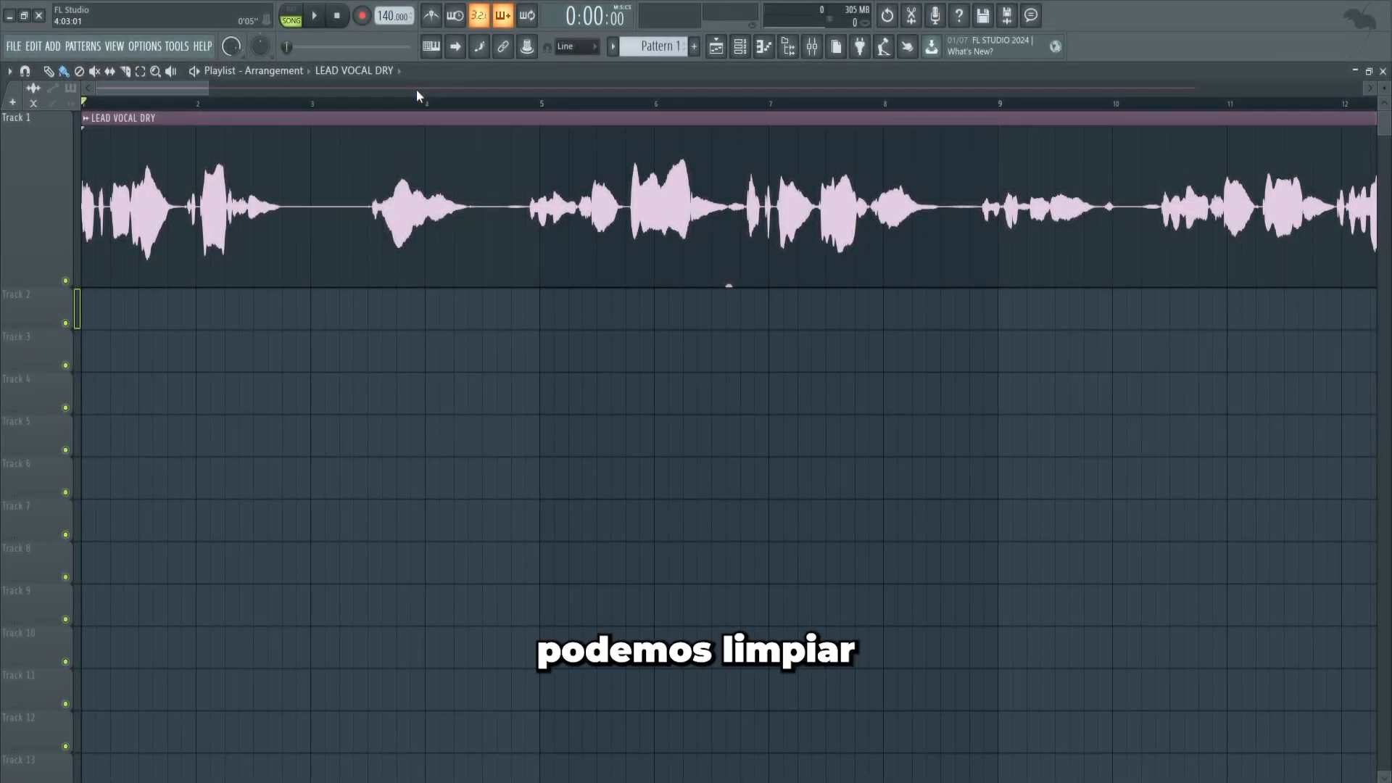
{"action": "double_click", "coordinate": [481, 186]}
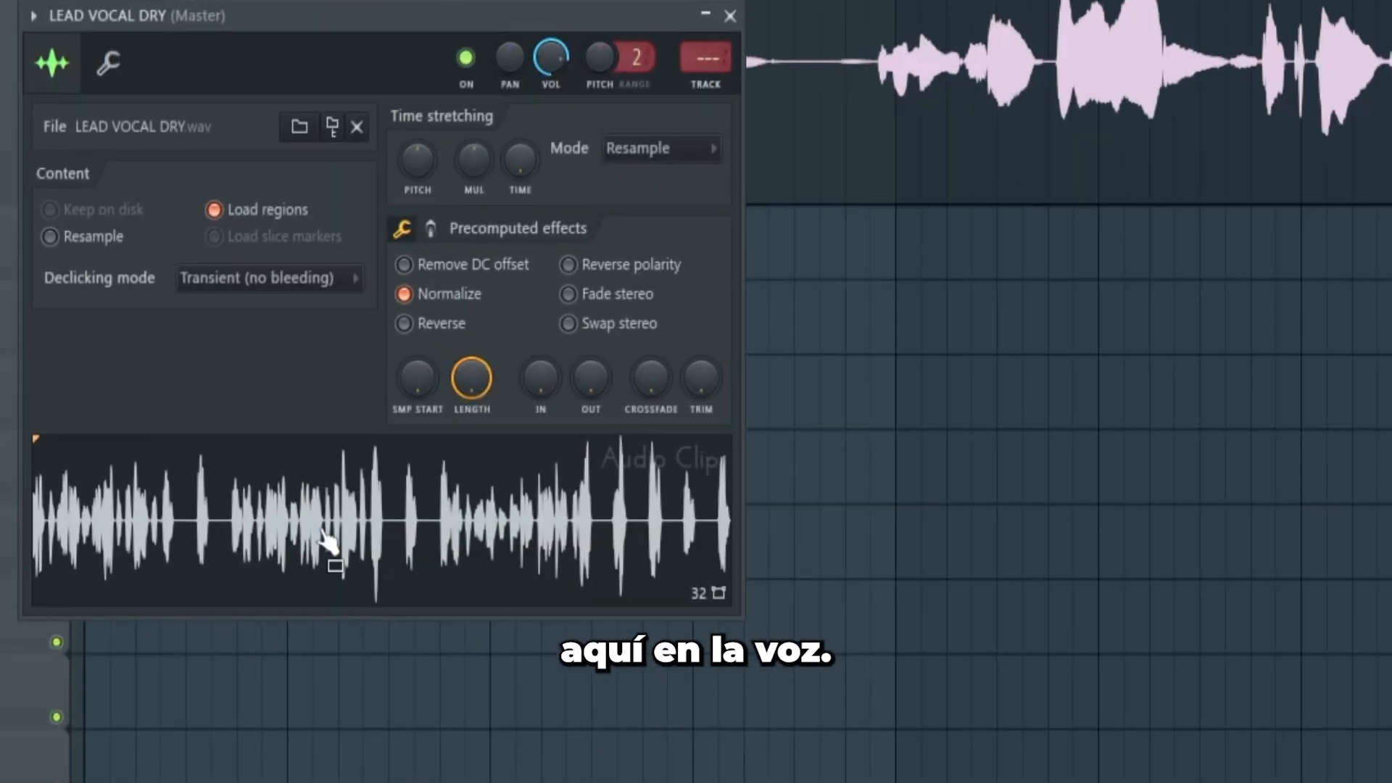
{"action": "right_click", "coordinate": [421, 489]}
{"action": "left_click", "coordinate": [536, 613]}
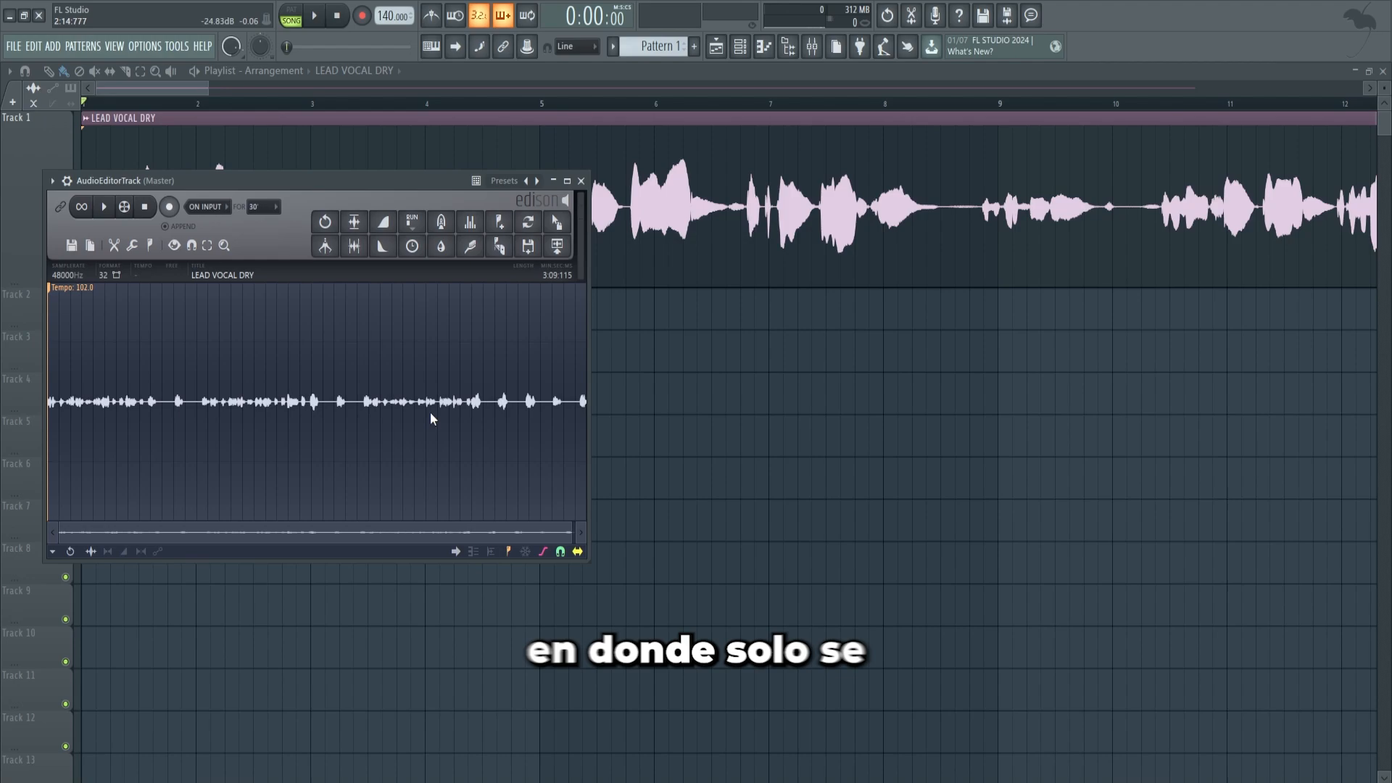
Select the silent stretch from 3:600 to 4:000 and acquire it as the noise profile for Clean up
{"action": "scroll", "coordinate": [173, 419], "scroll_direction": "up", "scroll_amount": 7}
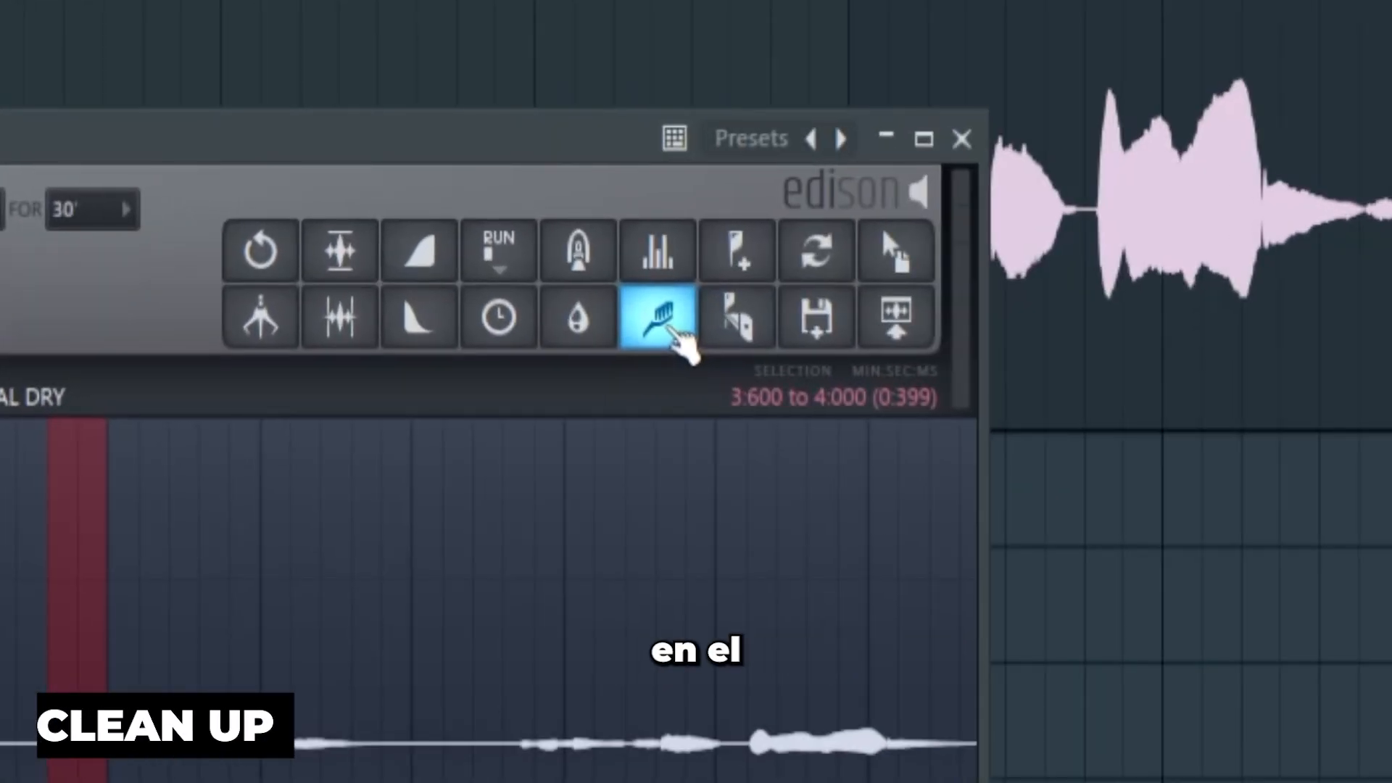
{"action": "left_click", "coordinate": [672, 332]}
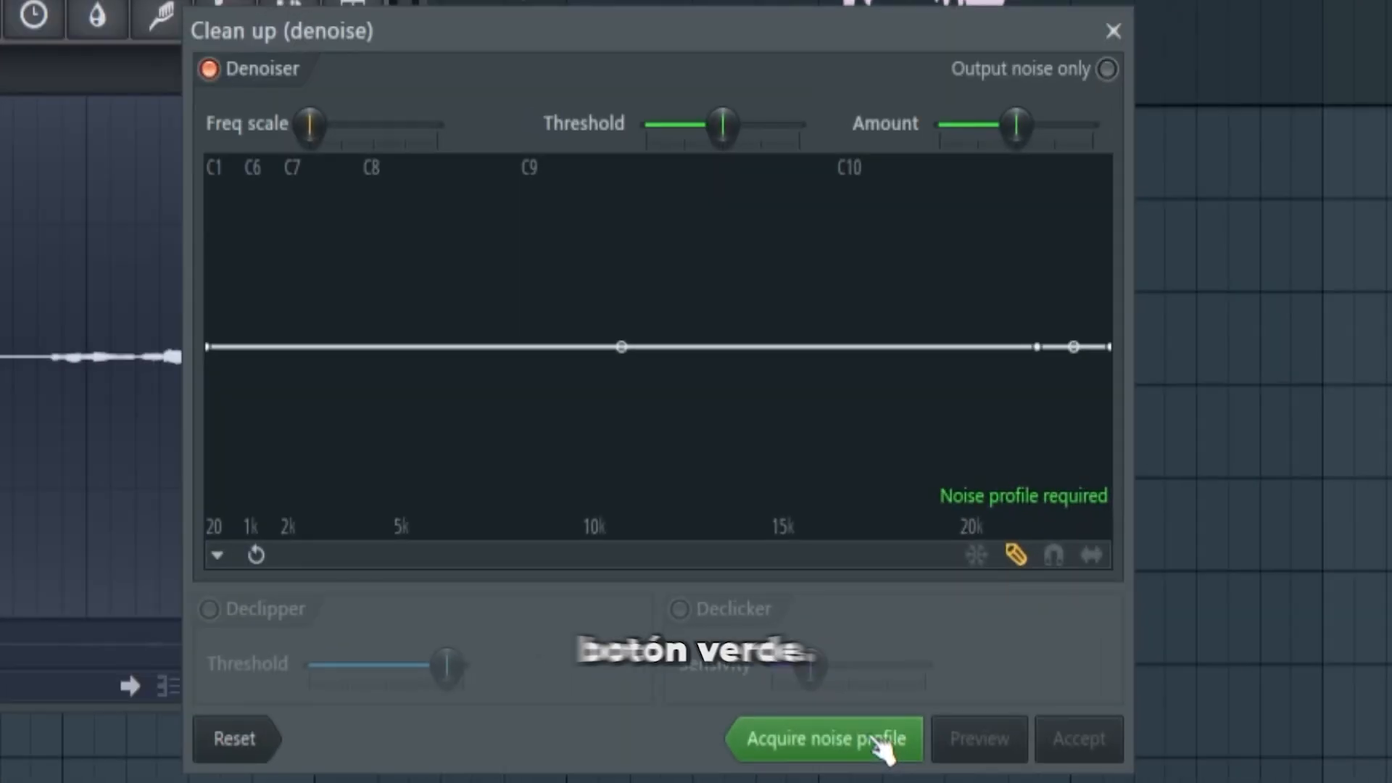
{"action": "left_click", "coordinate": [874, 738]}
Select the entire vocal recording and reopen the Clean up (denoise) tool for it
{"action": "scroll", "coordinate": [435, 407], "scroll_direction": "down", "scroll_amount": 10}
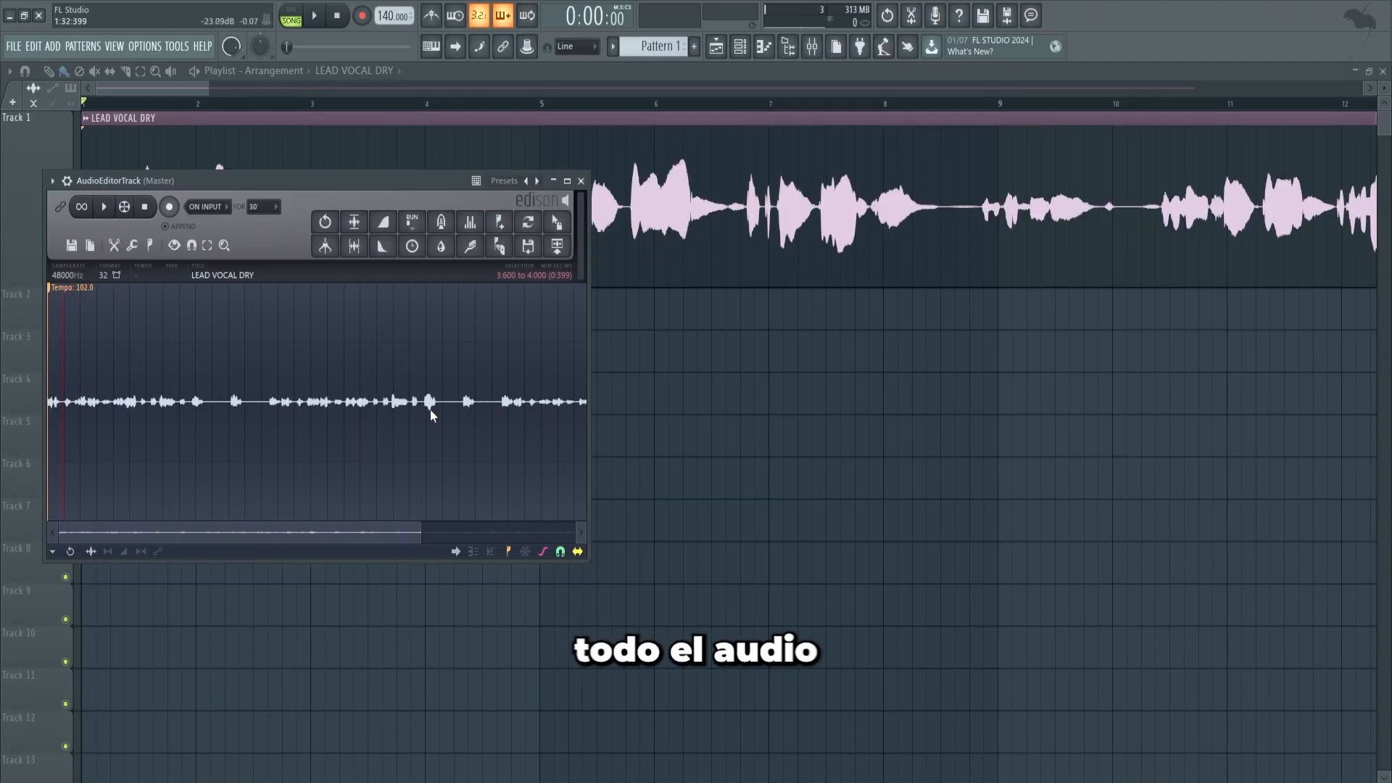
{"action": "key", "text": "ctrl+a"}
{"action": "left_click", "coordinate": [472, 246]}
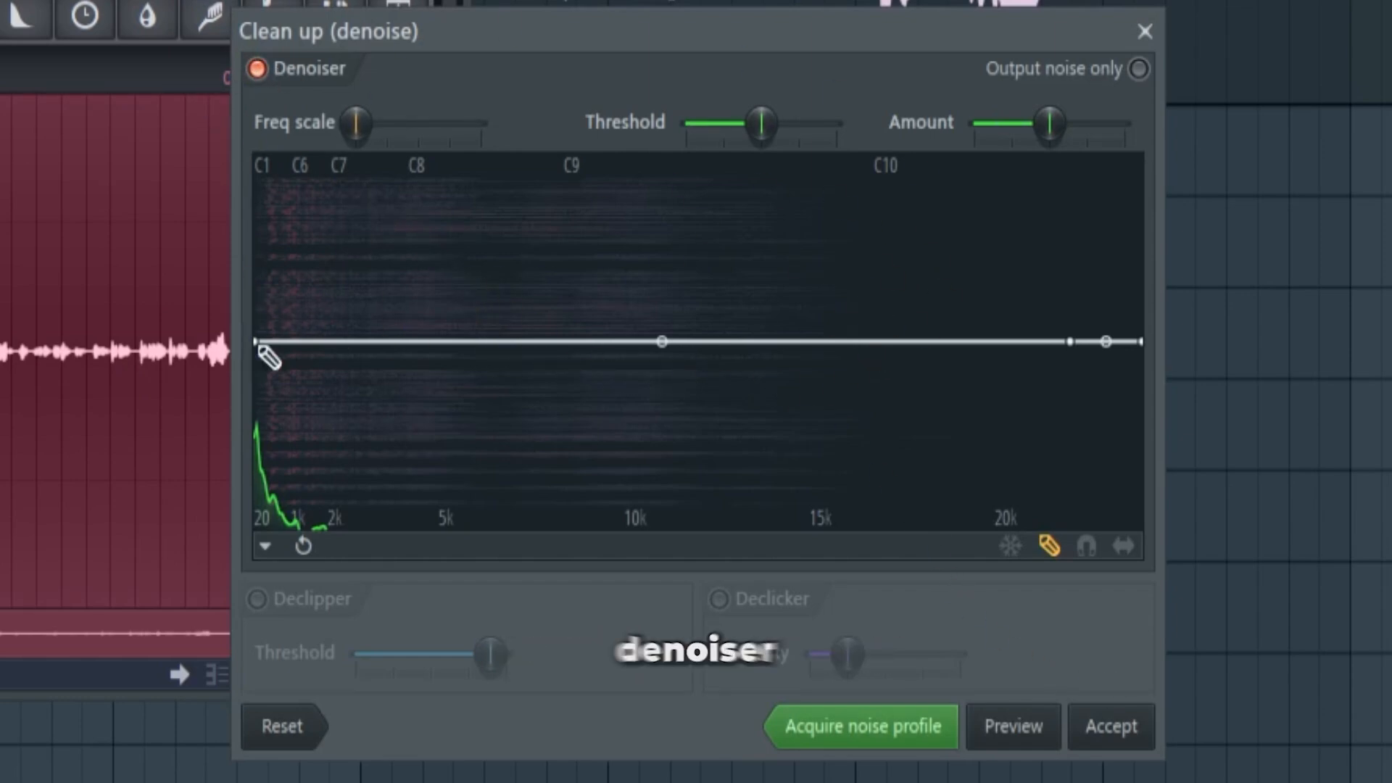
{"action": "left_click", "coordinate": [257, 598]}
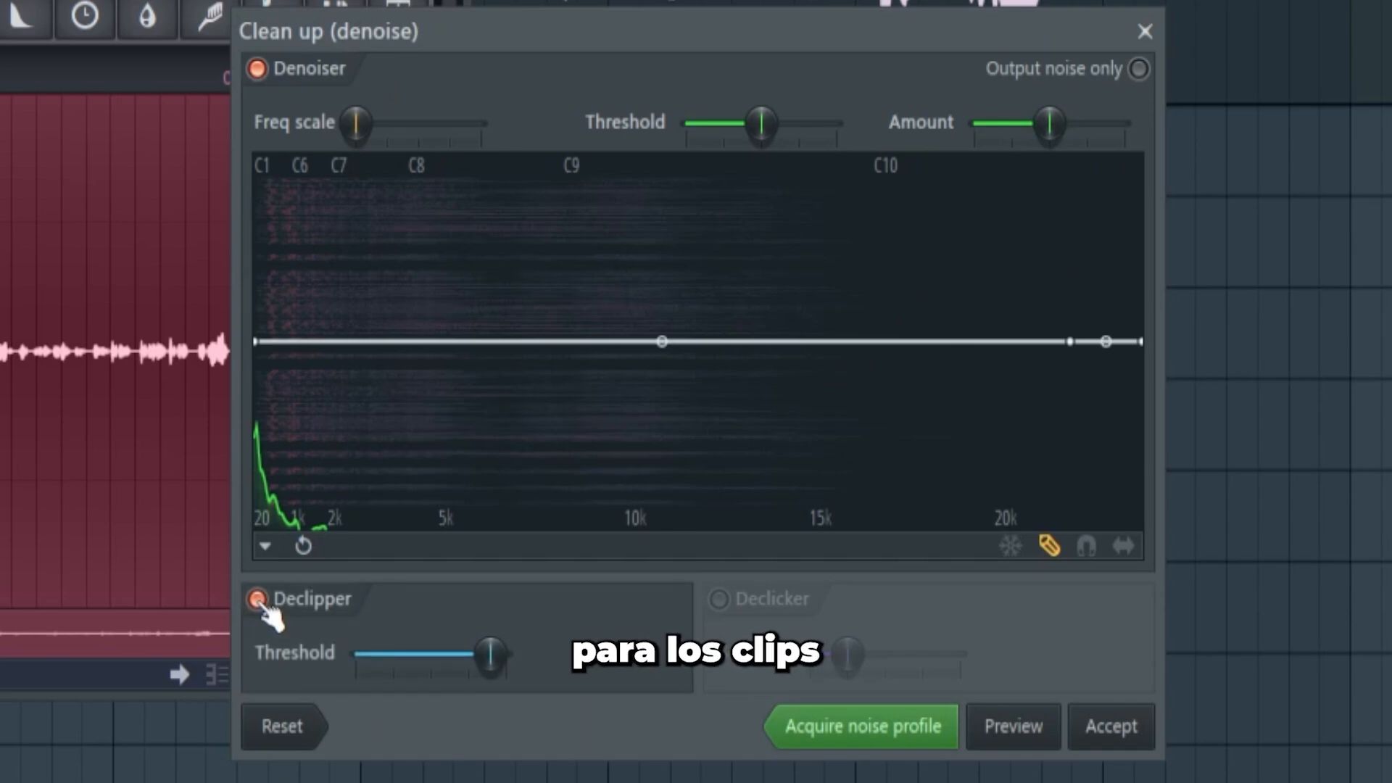
{"action": "left_click", "coordinate": [719, 599]}
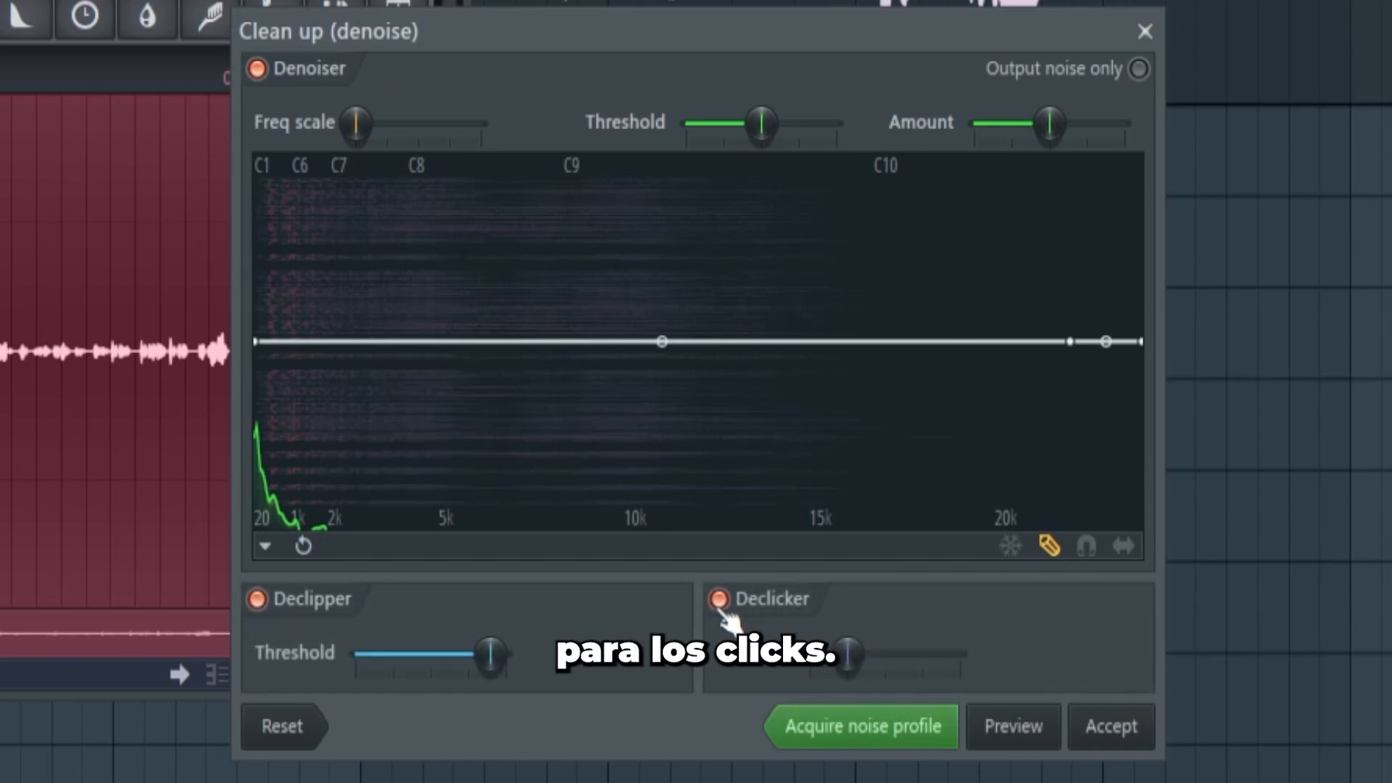
{"action": "left_click", "coordinate": [719, 600]}
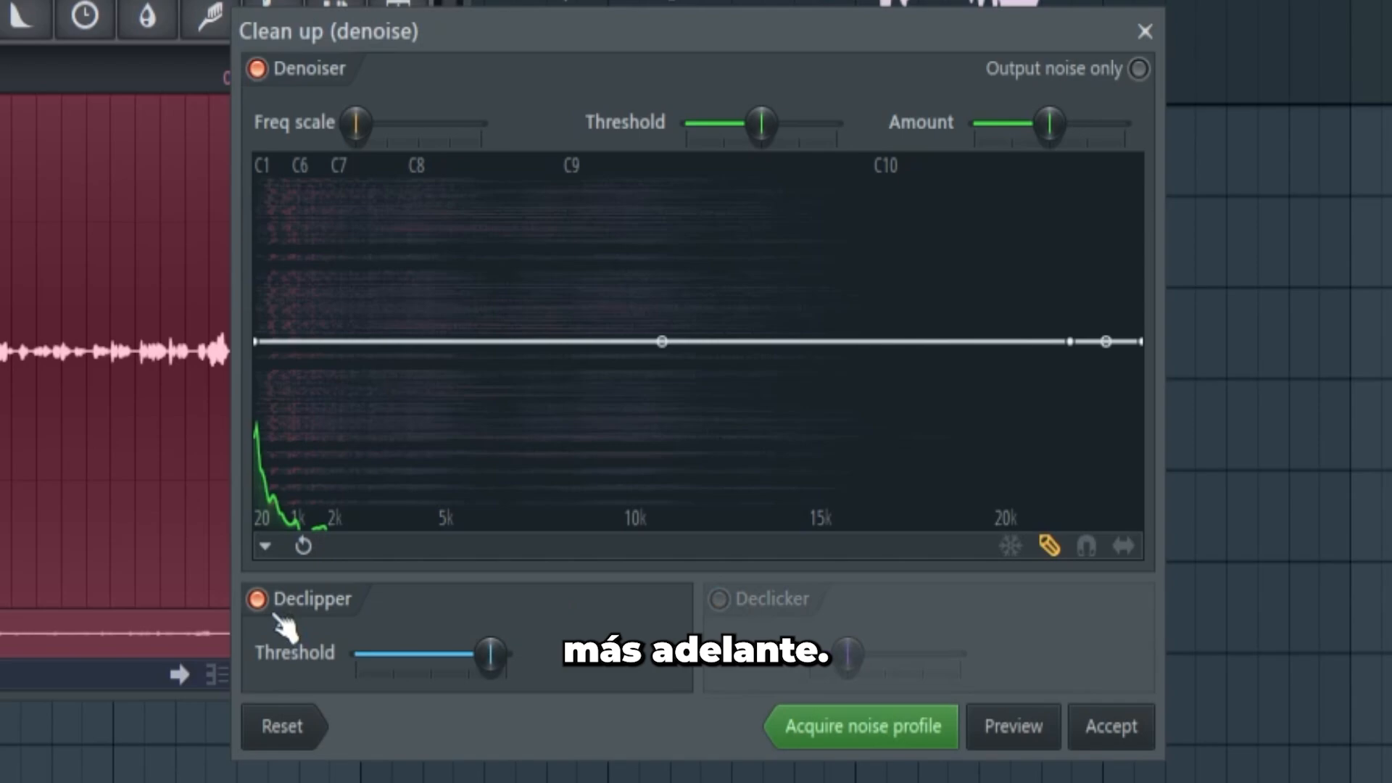
{"action": "left_click", "coordinate": [259, 600]}
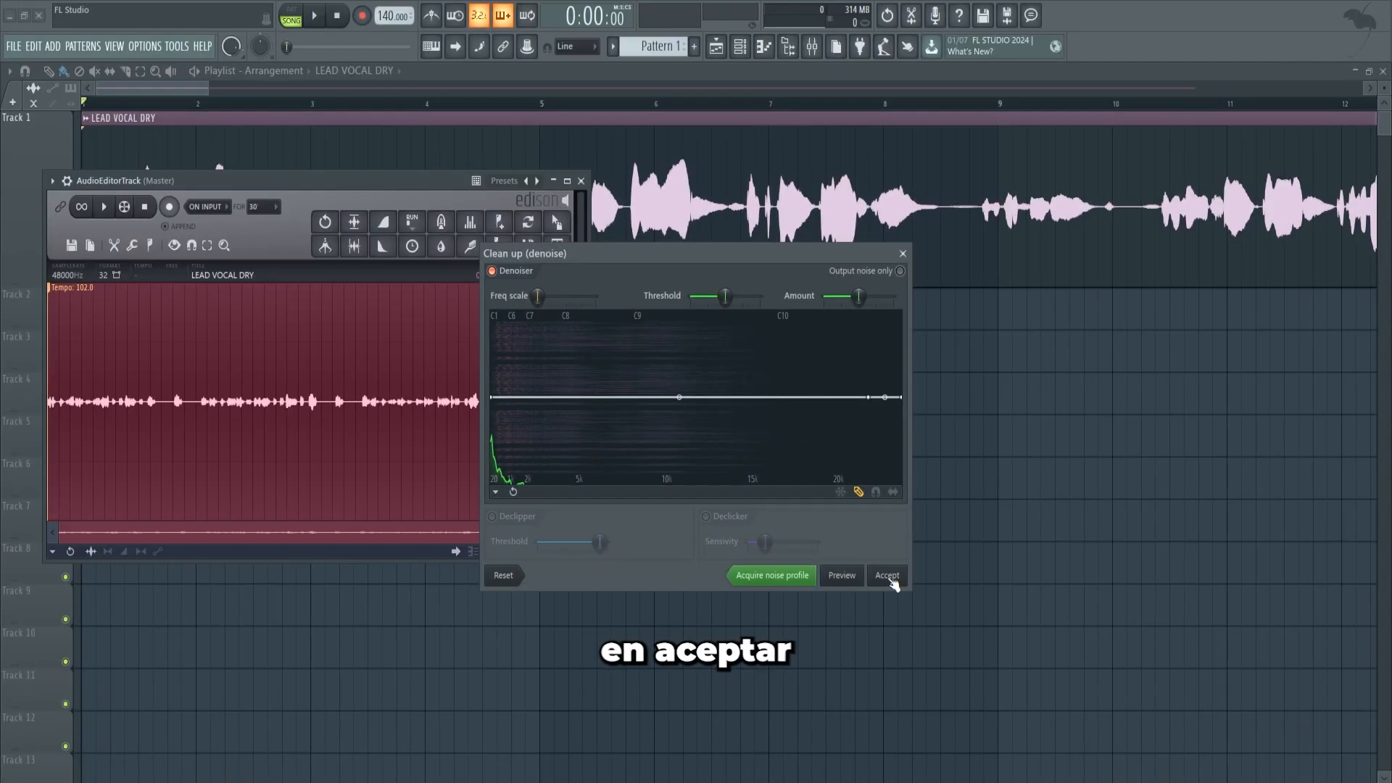
Apply the denoise to the vocal and send the cleaned audio to the playlist, closing the editor and channel windows
{"action": "left_click", "coordinate": [1117, 728]}
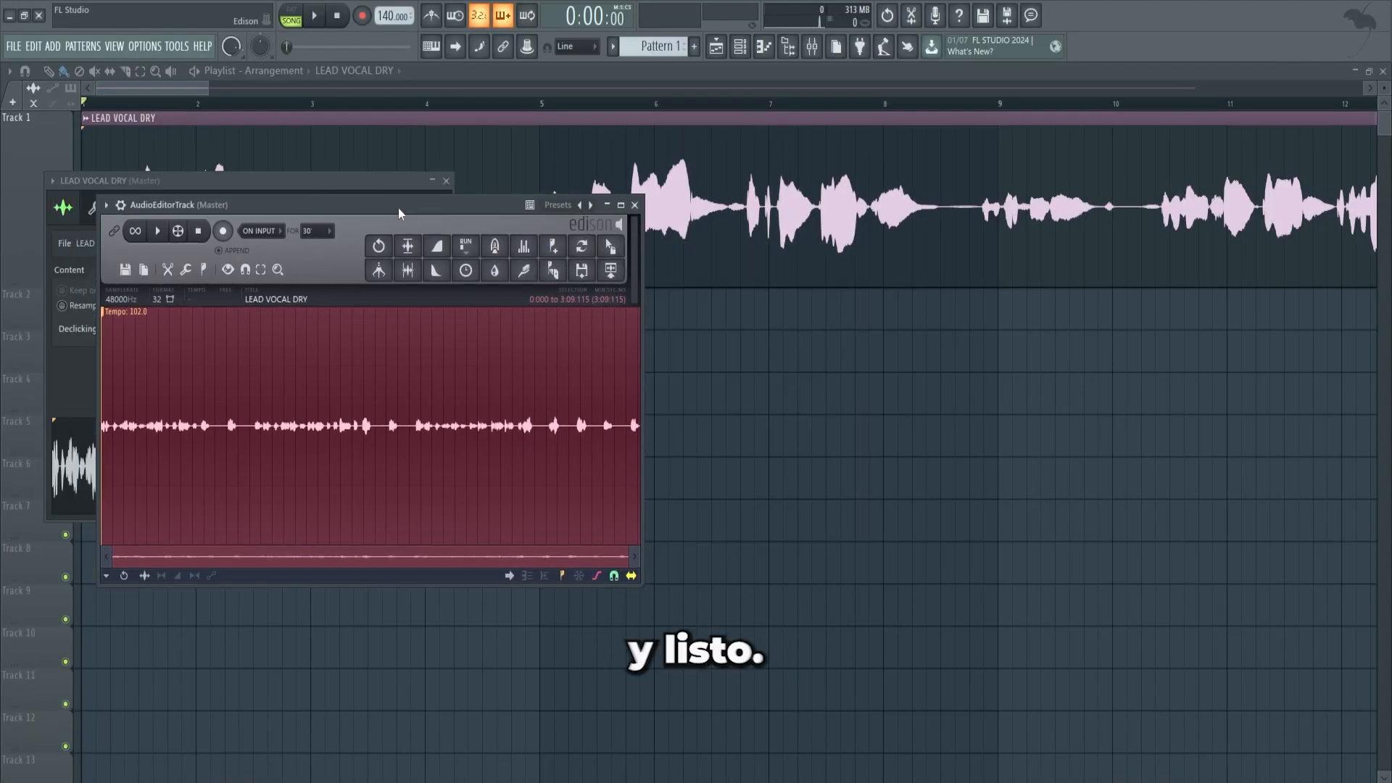
{"action": "left_click", "coordinate": [611, 271]}
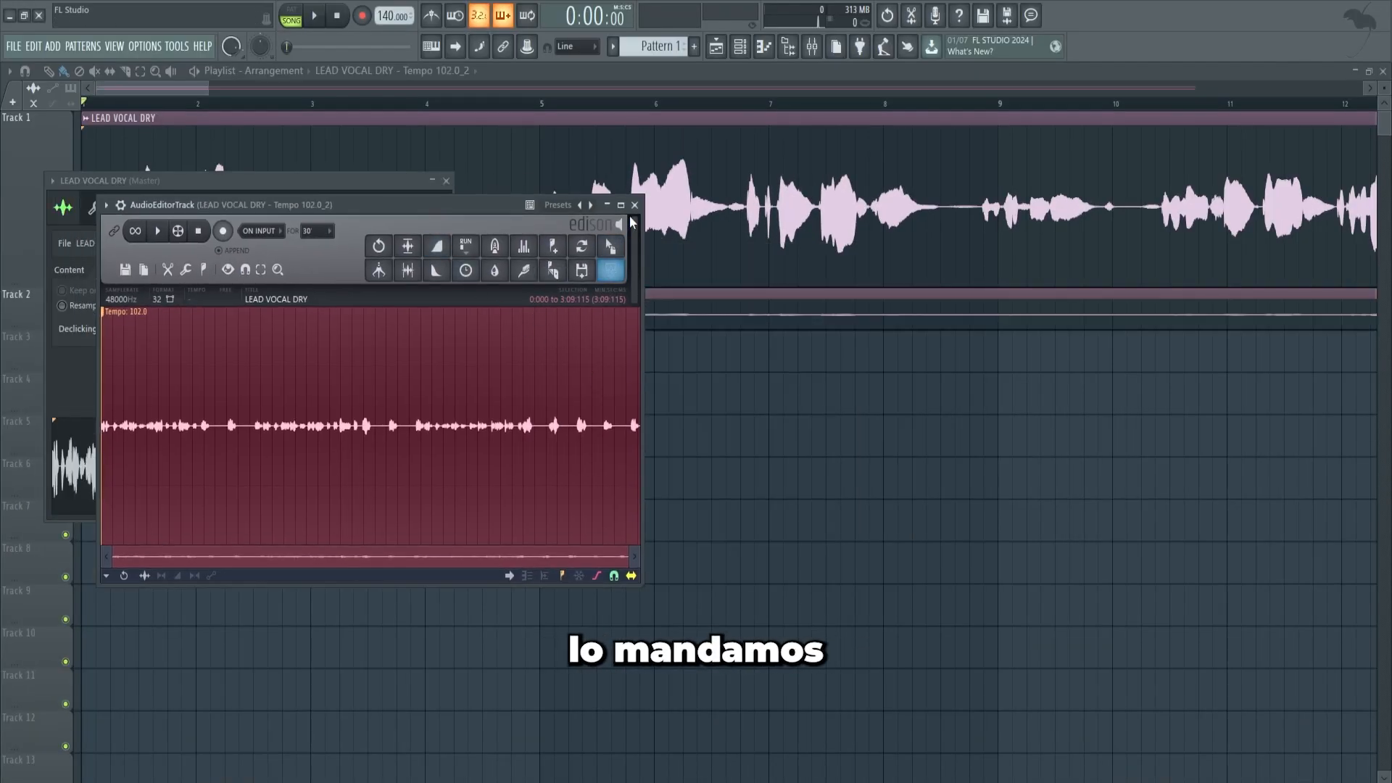
{"action": "left_click", "coordinate": [634, 205]}
{"action": "left_click", "coordinate": [446, 181]}
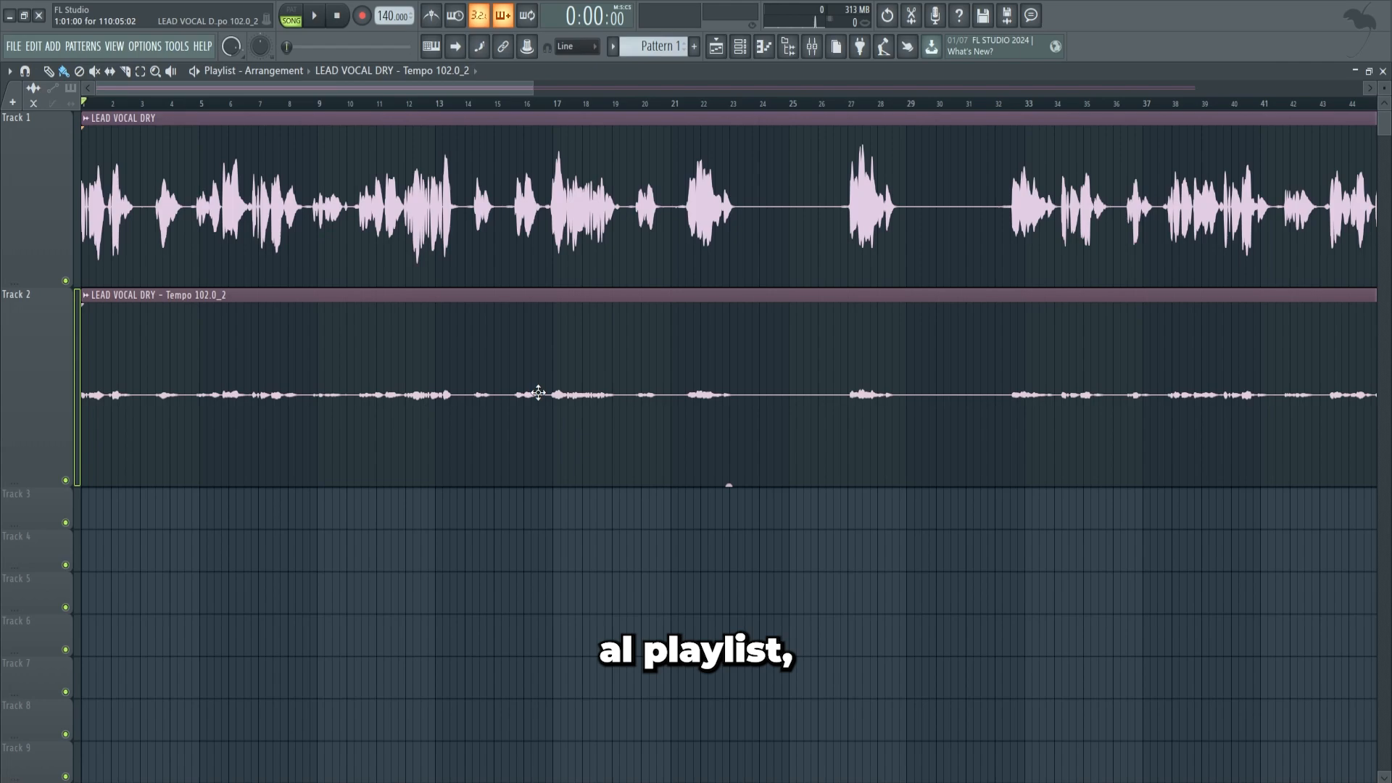
Normalize the cleaned vocal clip LEAD VOCAL DRY - Tempo 102.0_2
{"action": "double_click", "coordinate": [538, 392]}
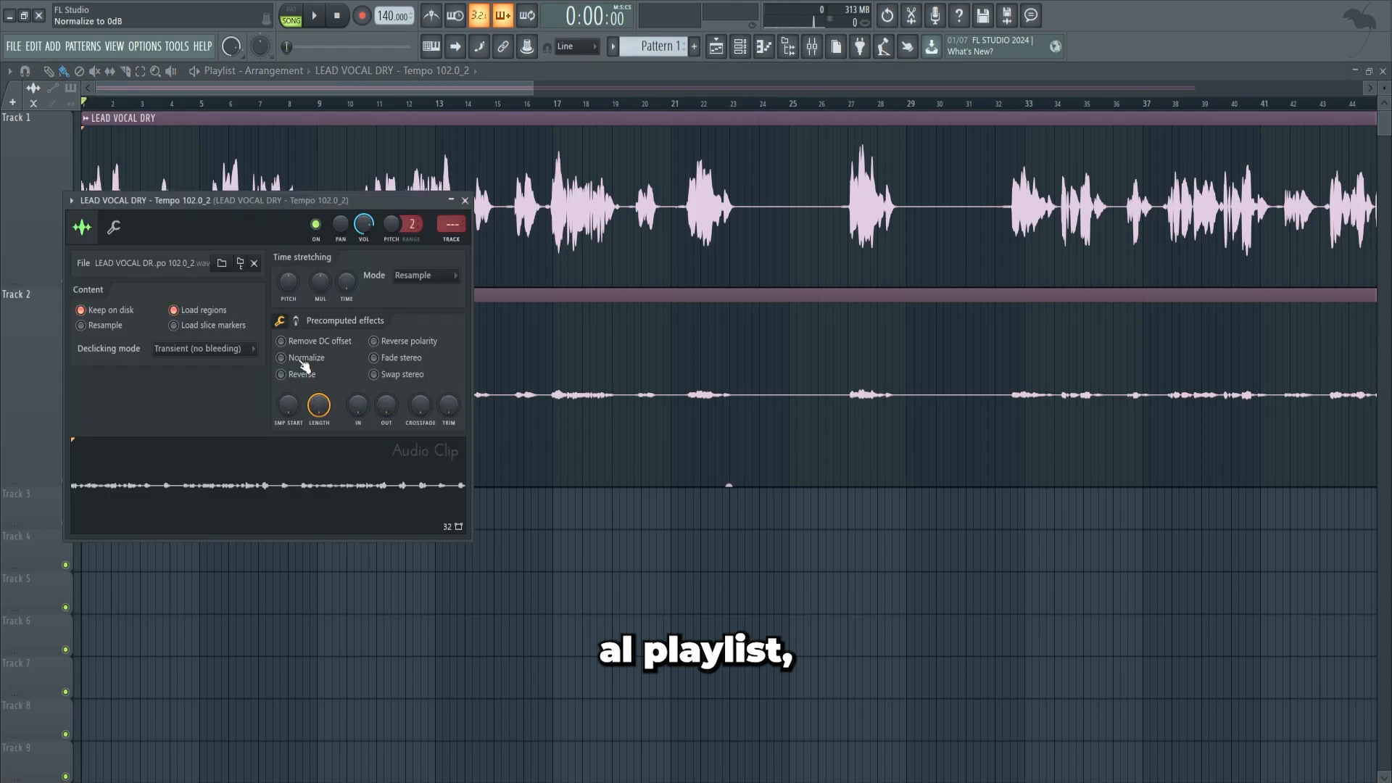
{"action": "left_click", "coordinate": [307, 363]}
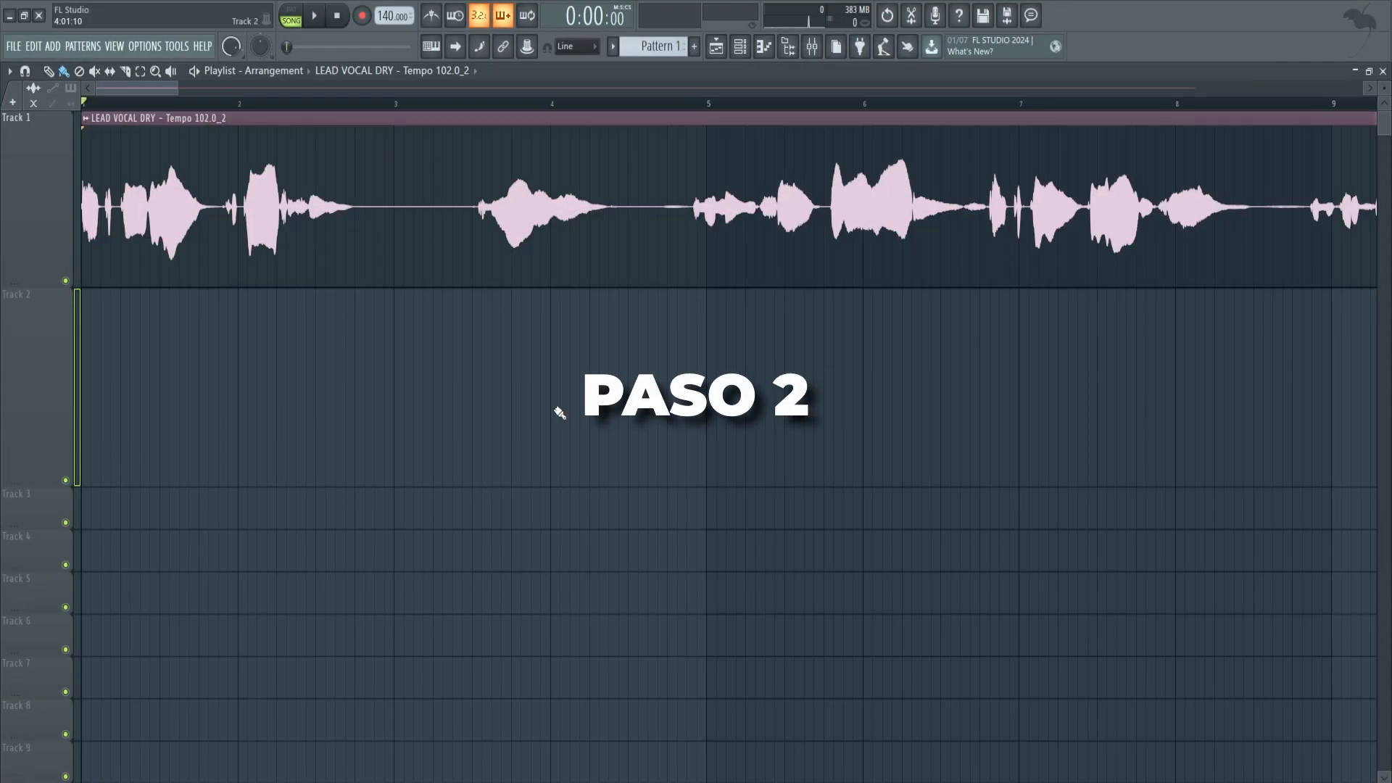
Slice the opening of the cleaned vocal into pieces before bar 2 and set the third piece's gain to -4.4 dB
{"action": "scroll", "coordinate": [255, 91], "scroll_direction": "down", "scroll_amount": 6}
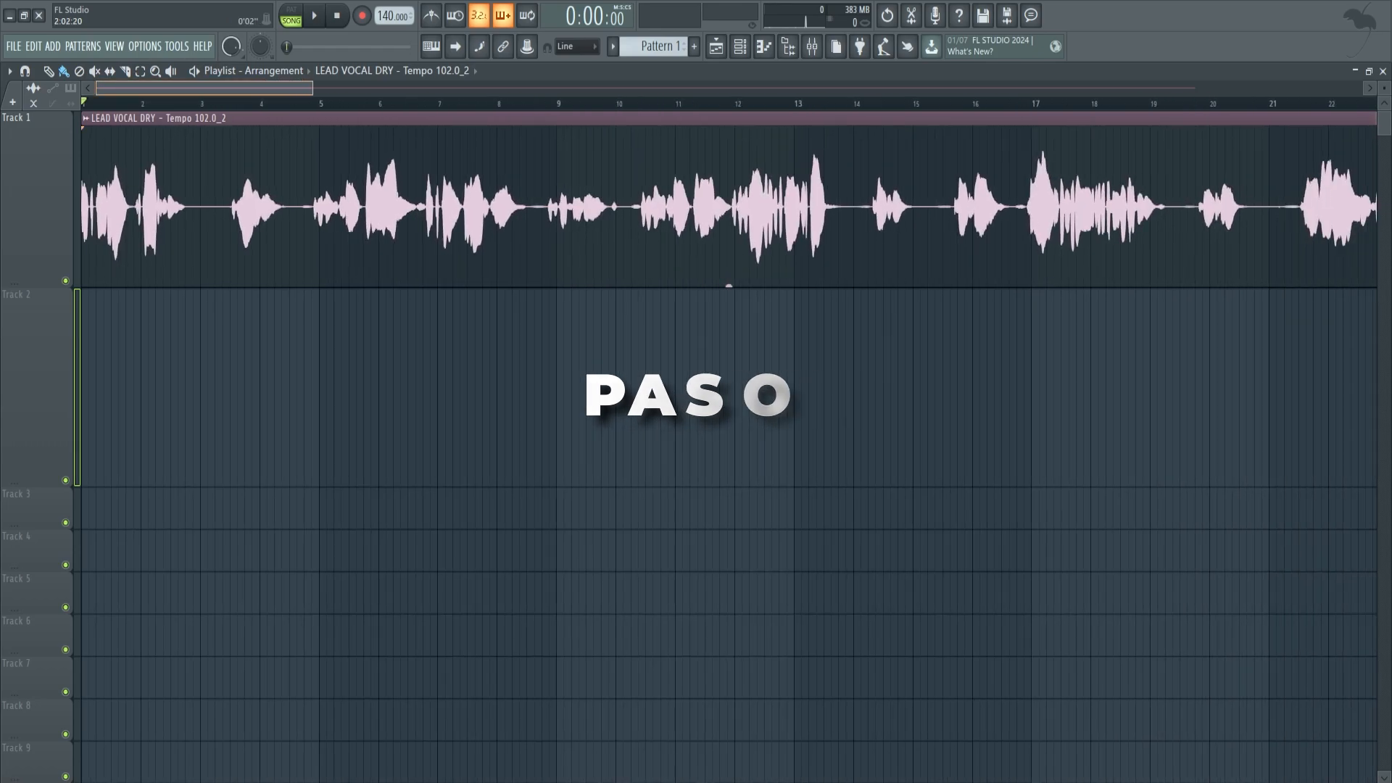
{"action": "scroll", "coordinate": [255, 91], "scroll_direction": "up", "scroll_amount": 5}
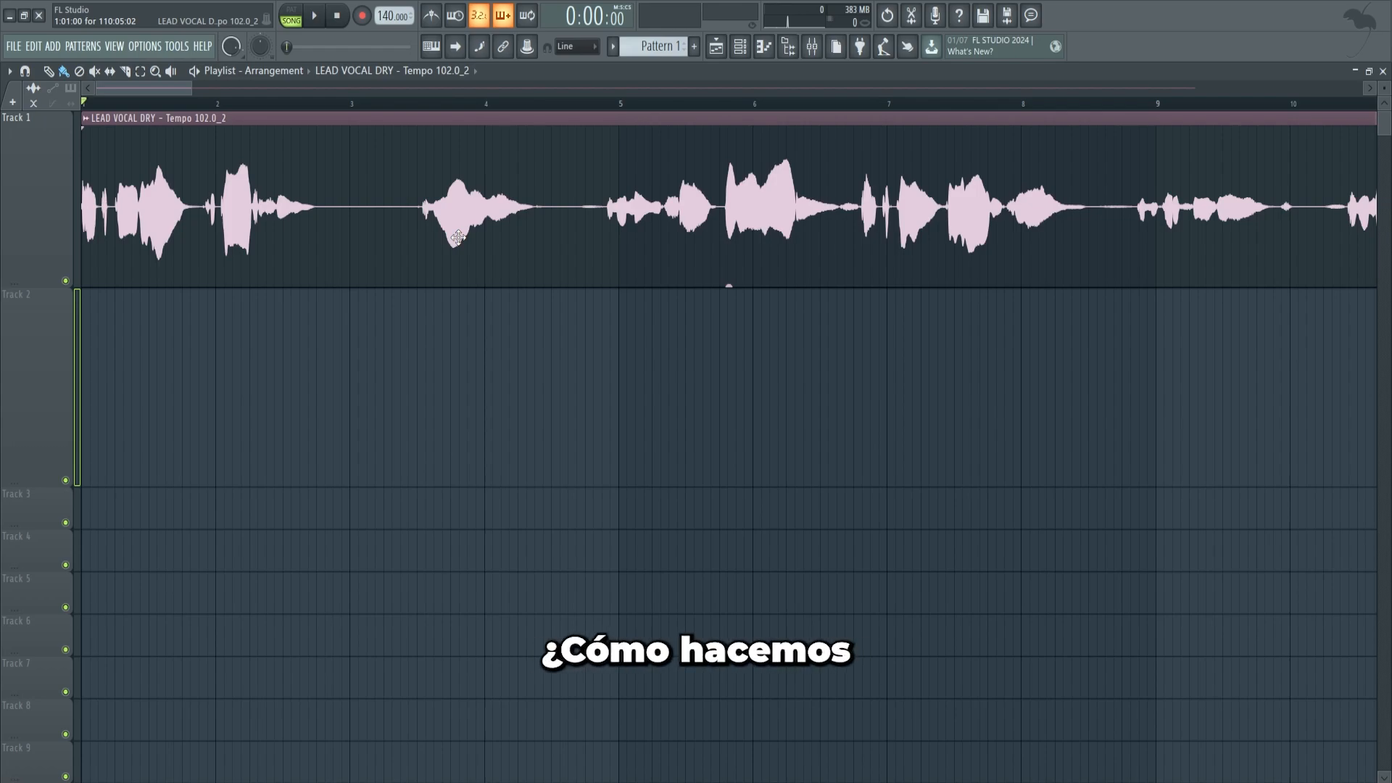
{"action": "left_click_drag", "start_coordinate": [192, 88], "coordinate": [127, 88]}
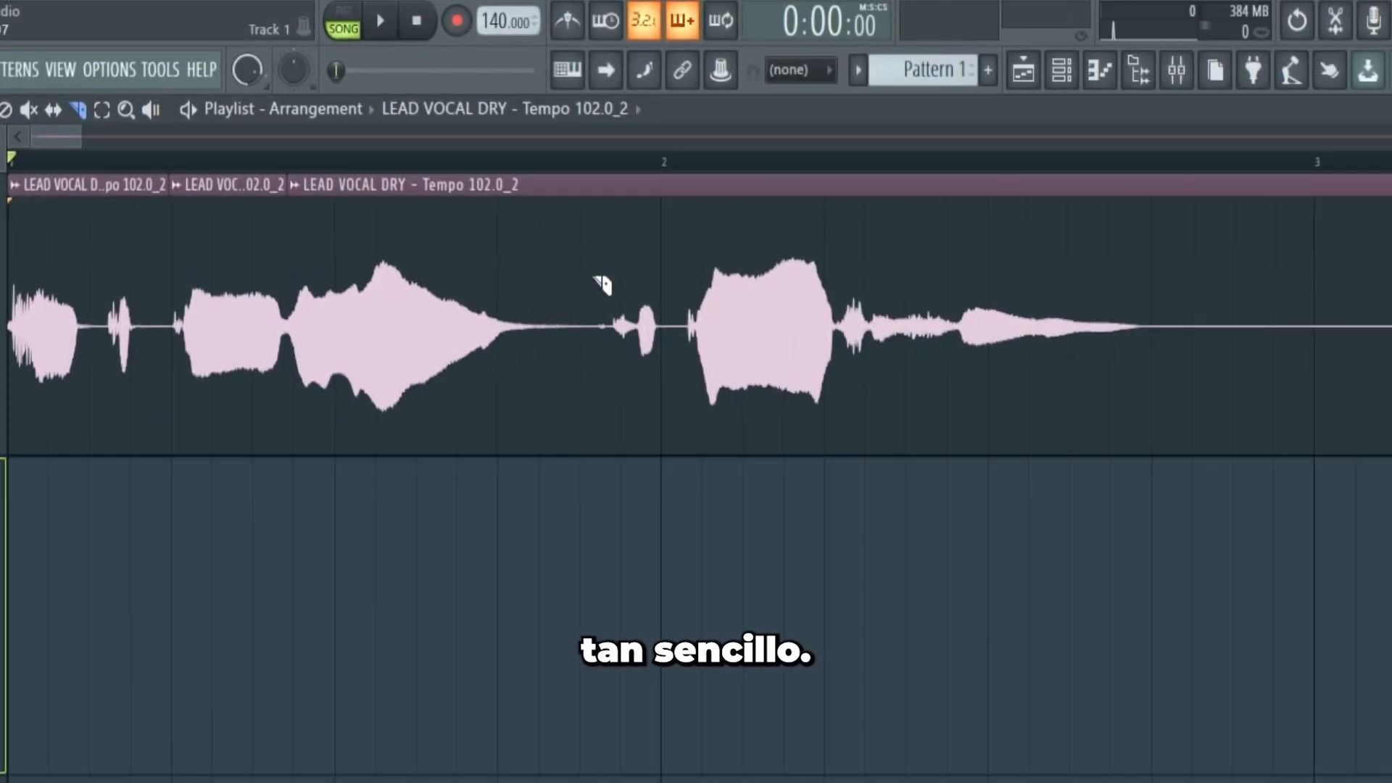
{"action": "left_click_drag", "start_coordinate": [601, 285], "coordinate": [559, 456]}
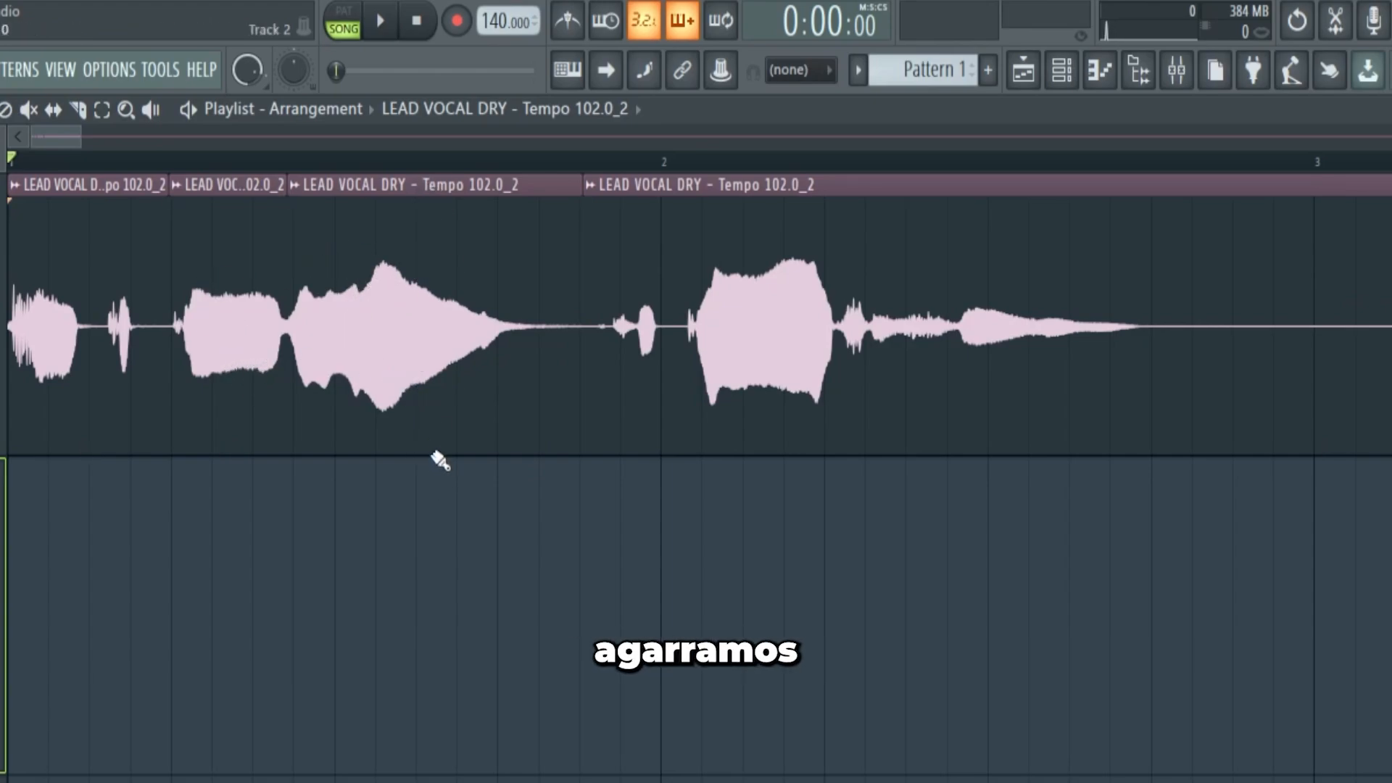
{"action": "left_click_drag", "start_coordinate": [435, 450], "coordinate": [400, 345]}
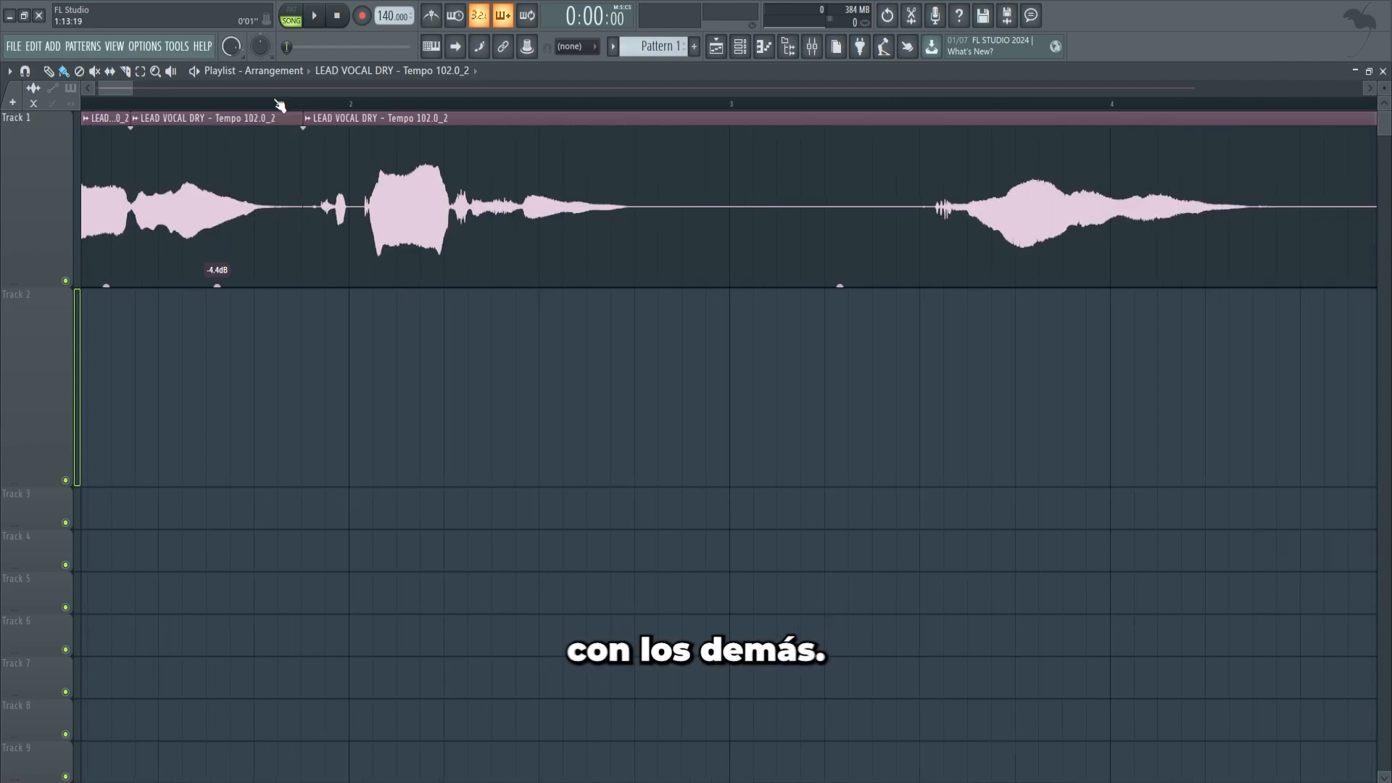
Slice the phrases around bars 2 to 4 and set their uneven pieces' gains to -5.0, 3.0 and -4.0 dB
{"action": "left_click_drag", "start_coordinate": [403, 284], "coordinate": [402, 294]}
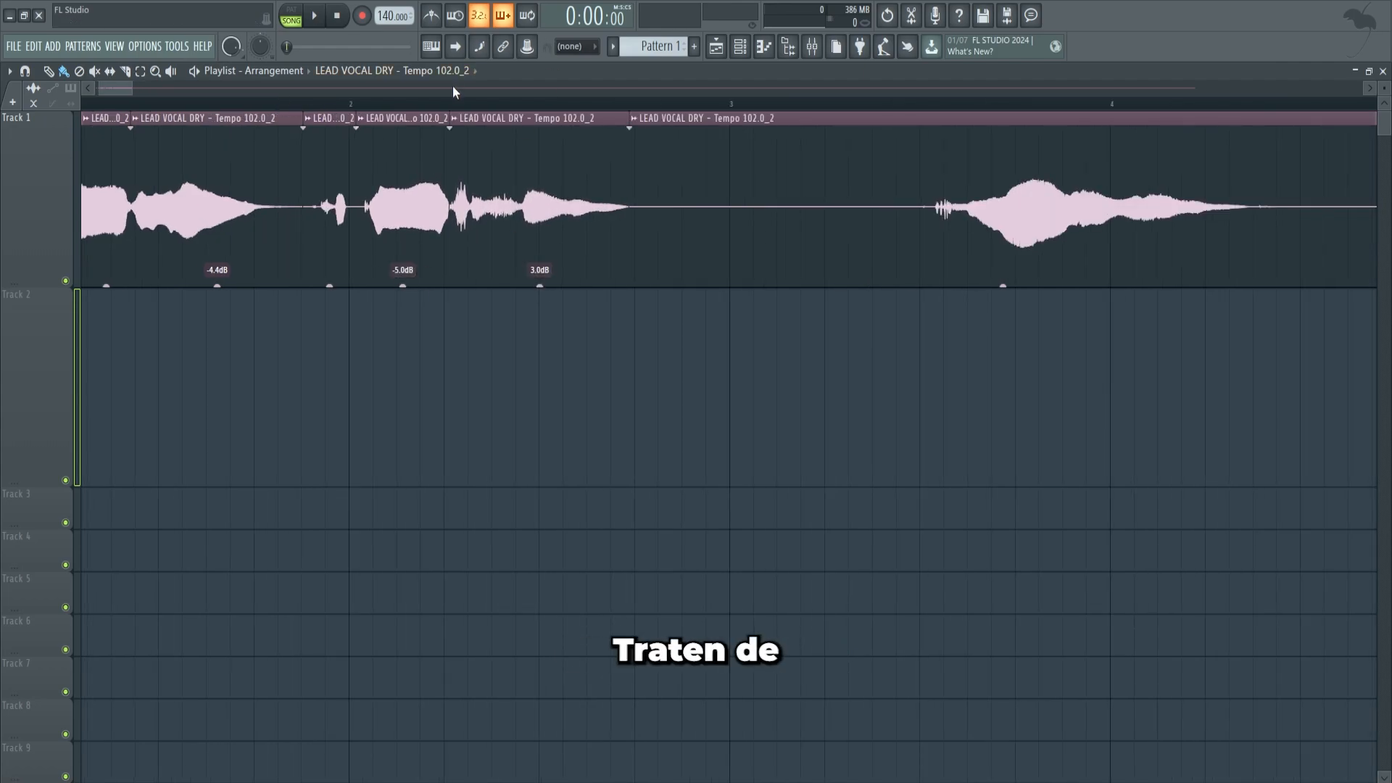
{"action": "mouse_move", "coordinate": [452, 87]}
{"action": "left_mouse_down"}
{"action": "mouse_move", "coordinate": [467, 72]}
{"action": "mouse_move", "coordinate": [470, 84]}
{"action": "left_mouse_up"}
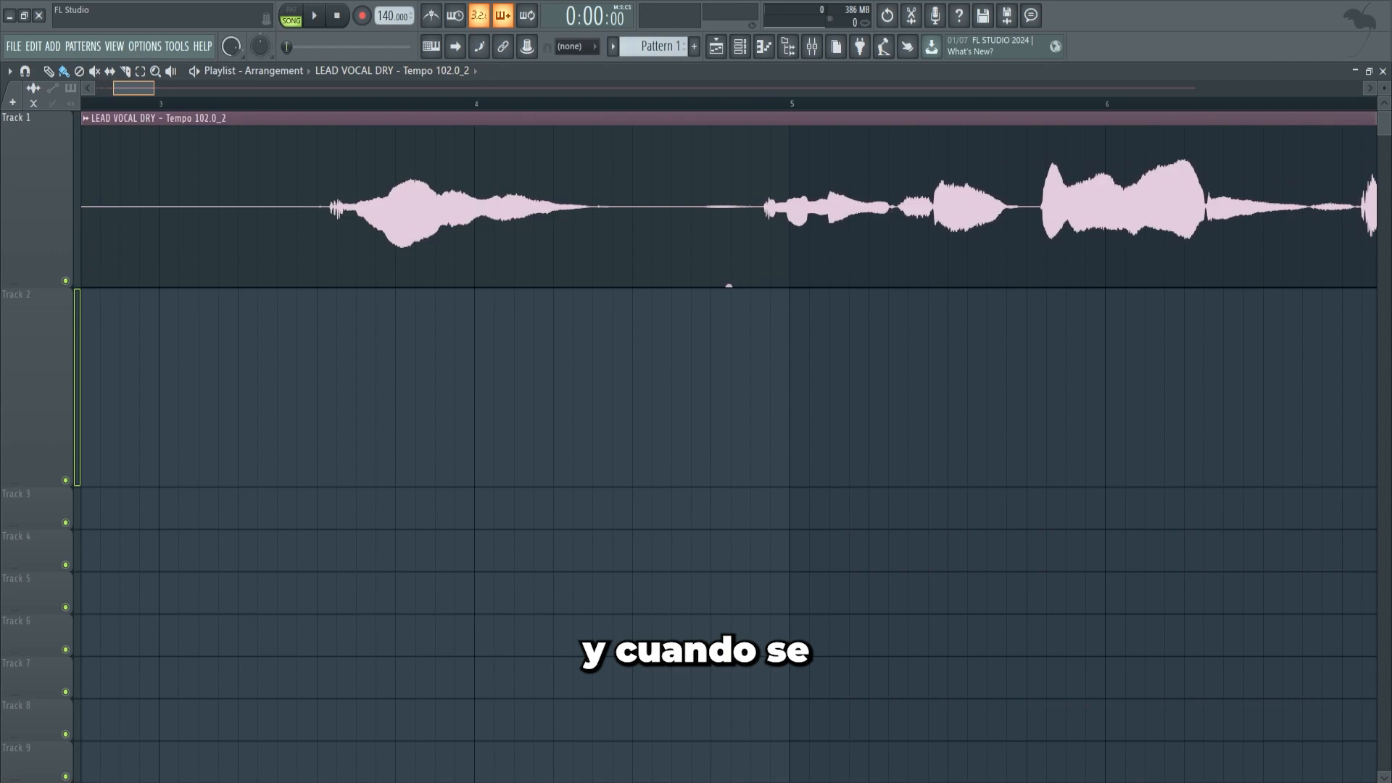
{"action": "left_click_drag", "start_coordinate": [113, 88], "coordinate": [115, 88]}
{"action": "key", "text": "c"}
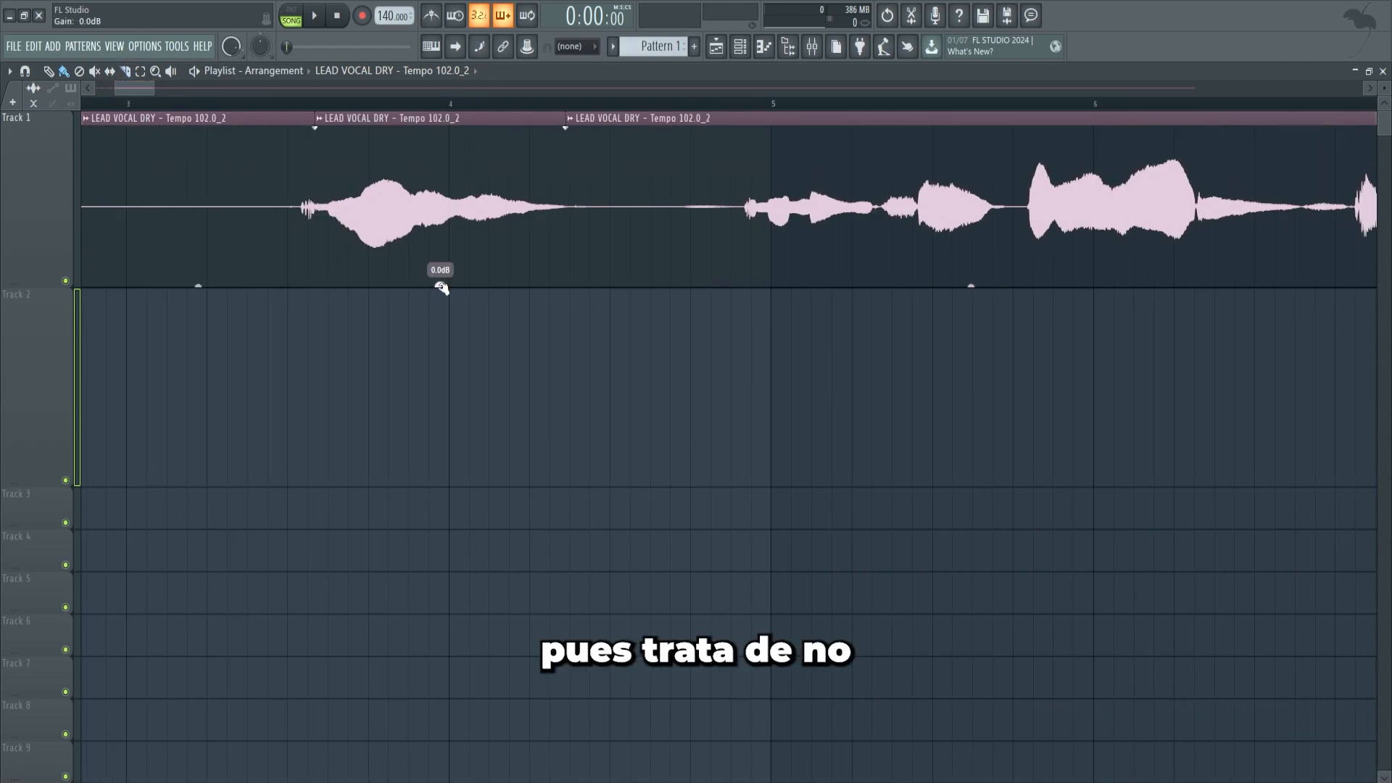
{"action": "left_click_drag", "start_coordinate": [440, 285], "coordinate": [440, 294]}
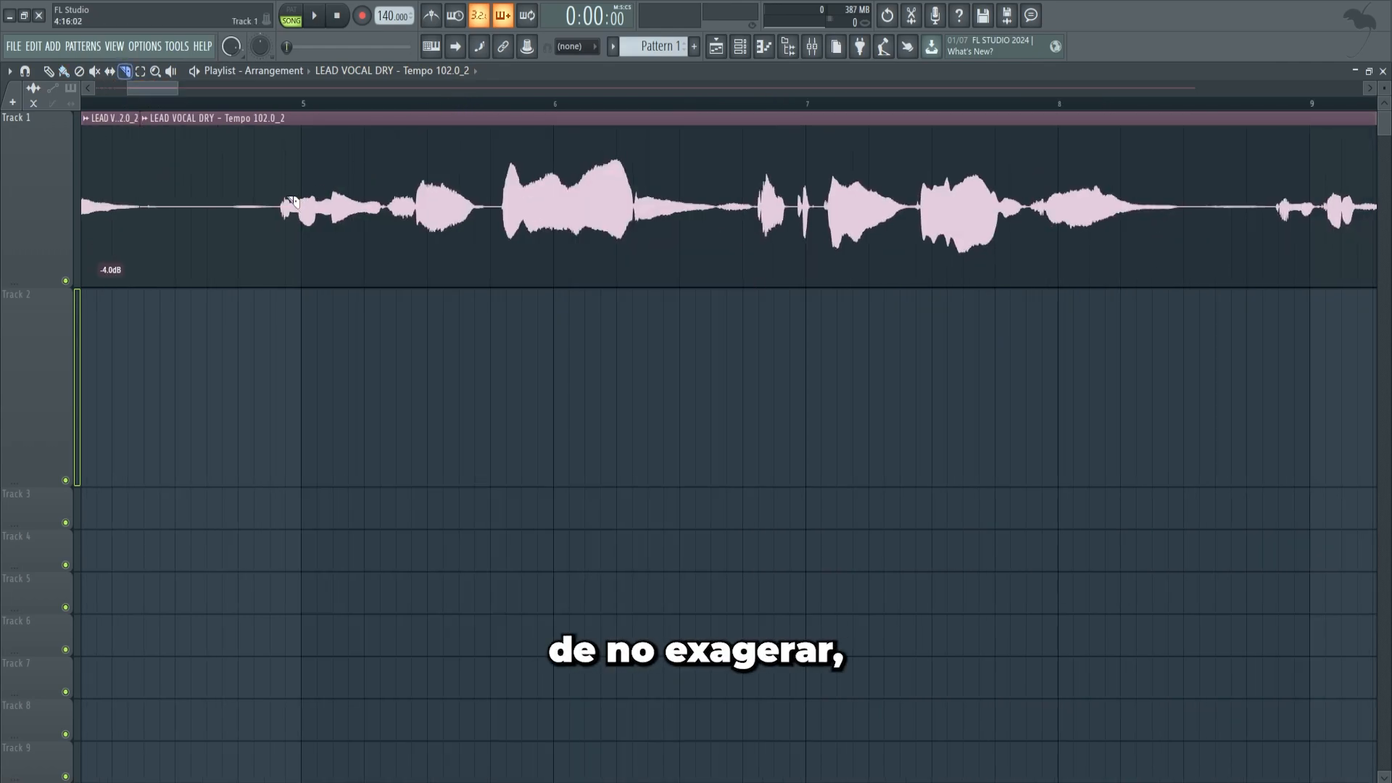
Slice the quiet vocal pieces starting at bar 5 and raise their gains to 3.0 dB and 4.2 dB
{"action": "left_click", "coordinate": [291, 202]}
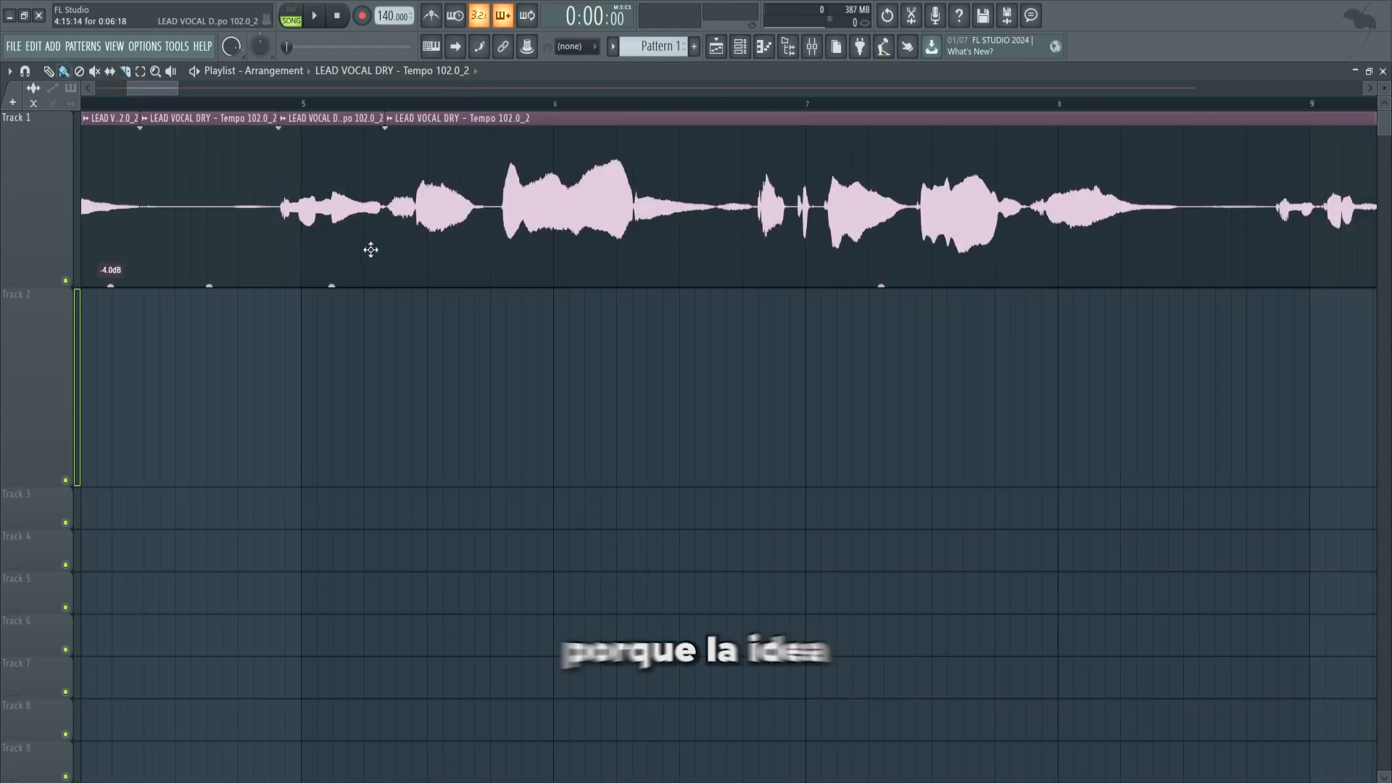
{"action": "key", "text": "b"}
{"action": "left_click_drag", "start_coordinate": [332, 285], "coordinate": [331, 280]}
{"action": "key", "text": "c"}
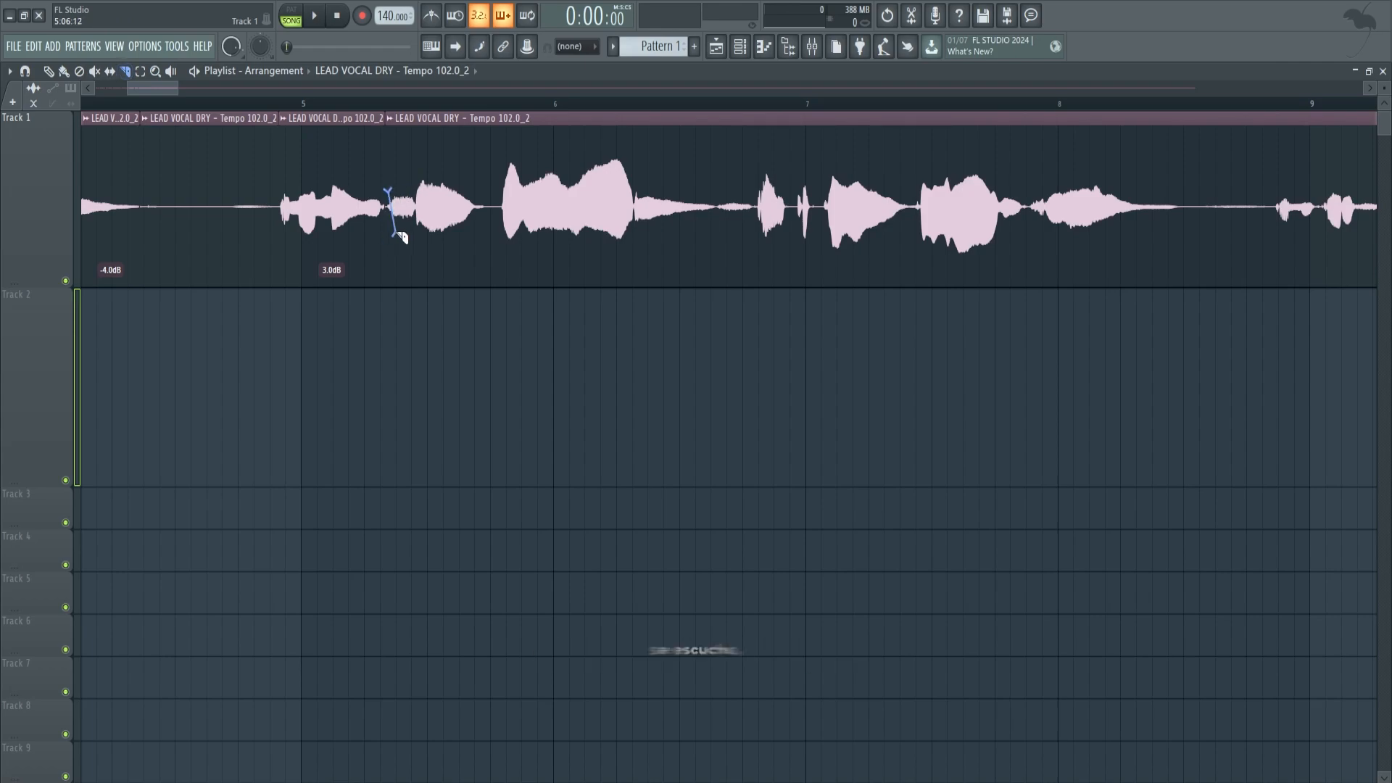
{"action": "key", "text": "b"}
{"action": "left_click_drag", "start_coordinate": [418, 225], "coordinate": [399, 277]}
Slice the following pieces up to before bar 7 and set their gains to -1.8, -5.3 and 3.8 dB in order
{"action": "key", "text": "c"}
{"action": "left_click_drag", "start_coordinate": [484, 187], "coordinate": [483, 235]}
{"action": "key", "text": "b"}
{"action": "left_click_drag", "start_coordinate": [673, 285], "coordinate": [674, 279]}
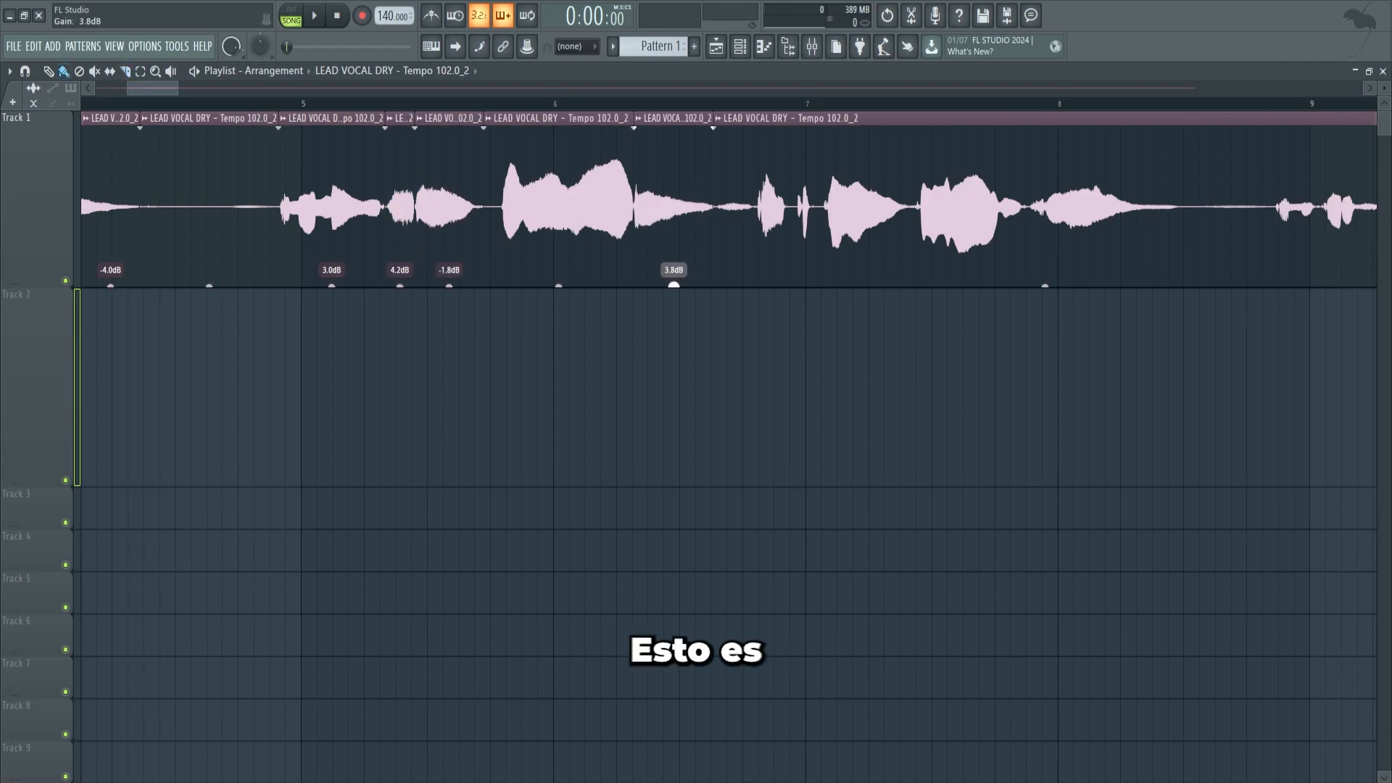
{"action": "left_click_drag", "start_coordinate": [558, 279], "coordinate": [558, 293]}
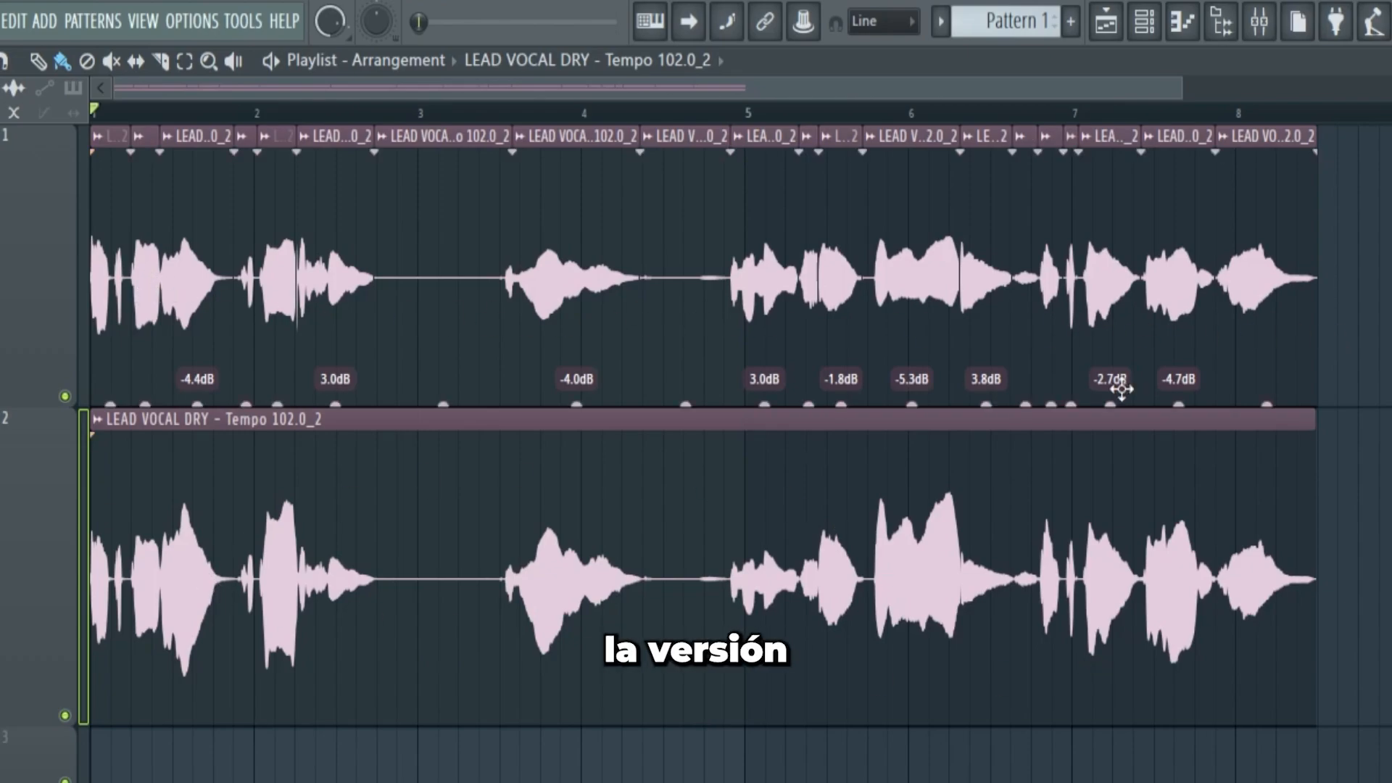
Delete the unlevelled comparison clip on Track 2 and route the levelled vocal to mixer track Insert 1
{"action": "right_click", "coordinate": [1015, 493]}
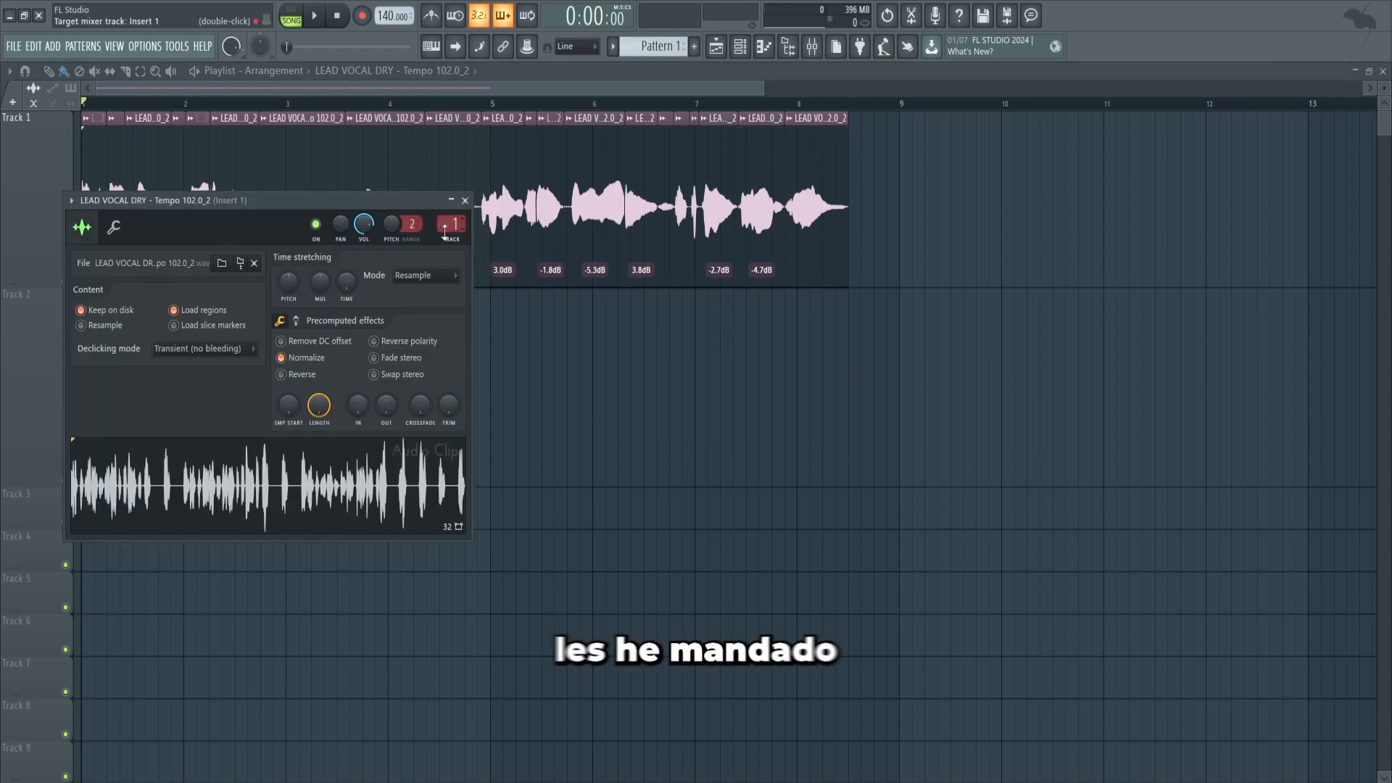
{"action": "left_click", "coordinate": [464, 200]}
Open the mixer and rename the vocal clips VOCAL, giving them a red color
{"action": "left_click", "coordinate": [812, 47]}
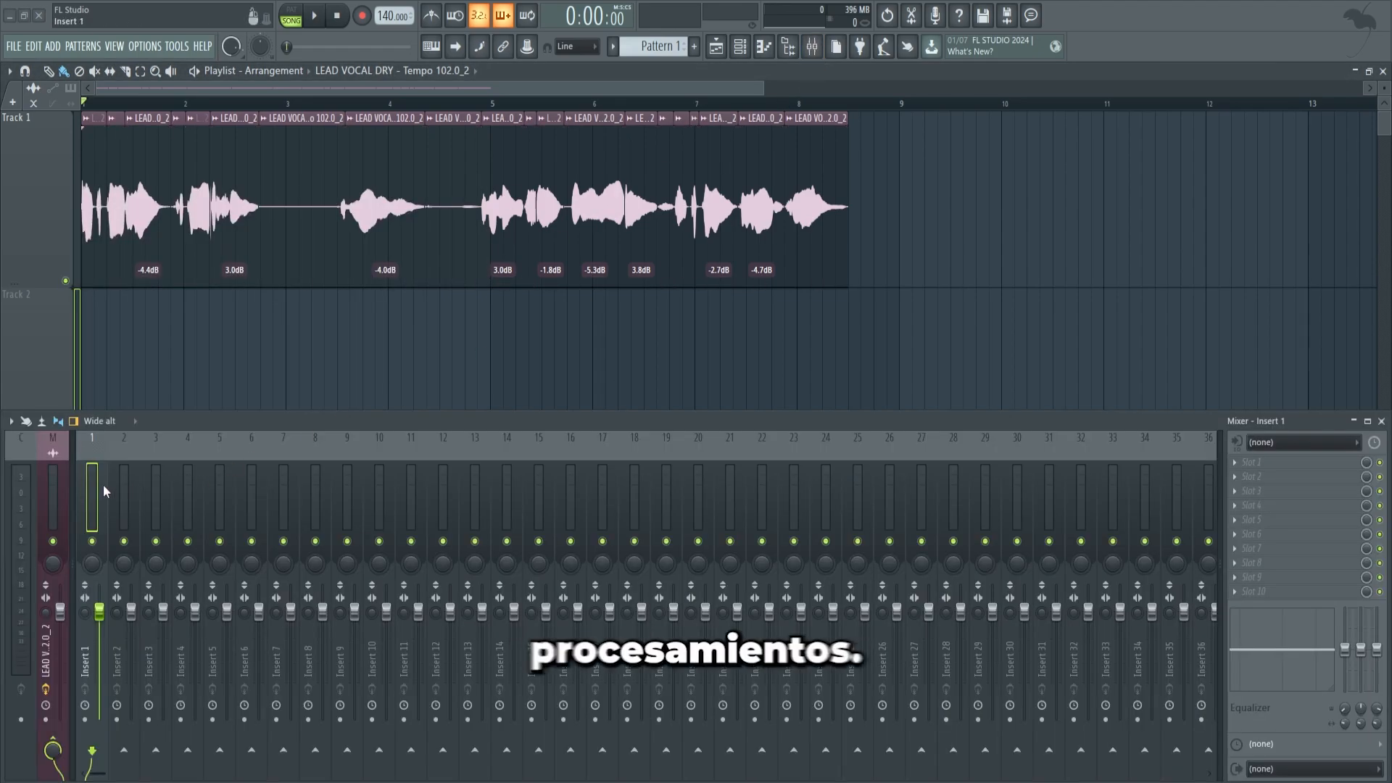
{"action": "left_click", "coordinate": [432, 120]}
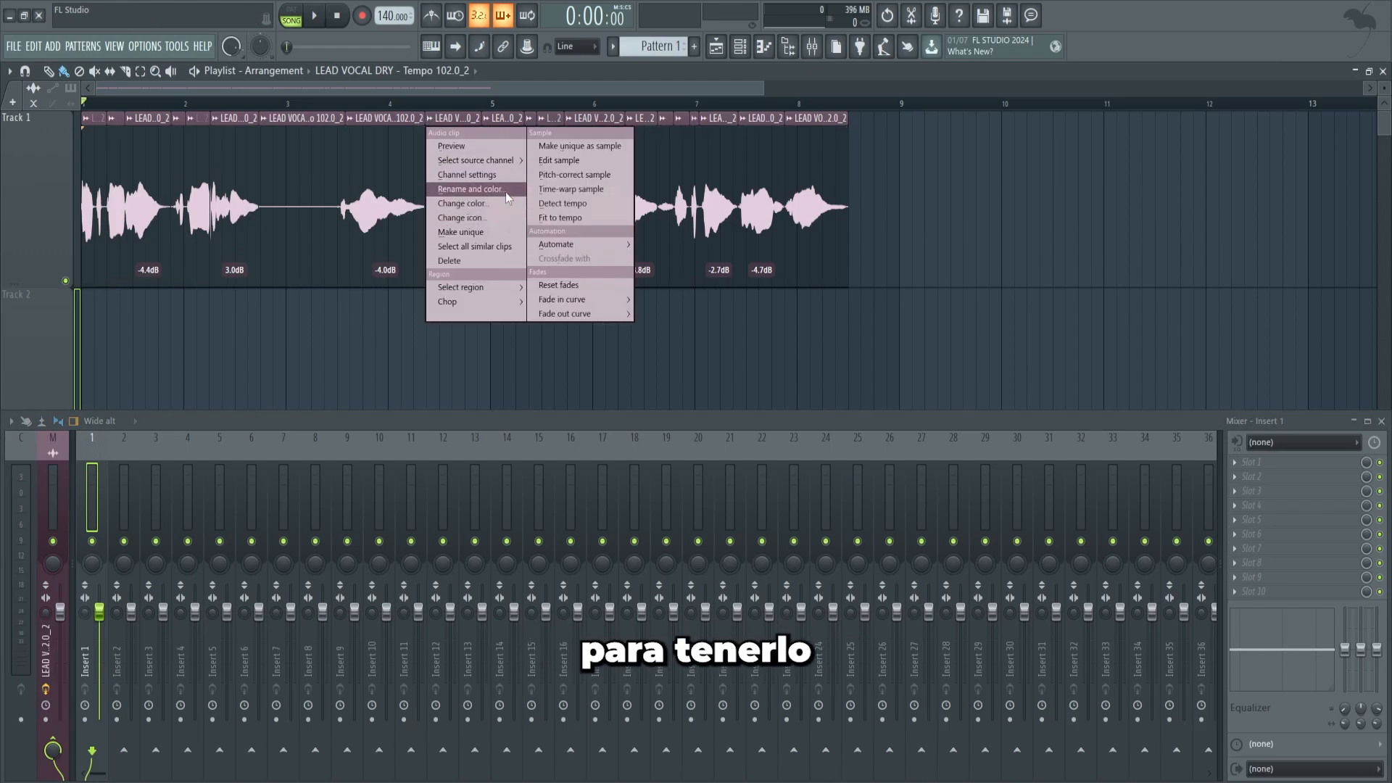
{"action": "left_click", "coordinate": [506, 191]}
{"action": "type", "text": "VOCAL DRY"}
{"action": "key", "text": "Return"}
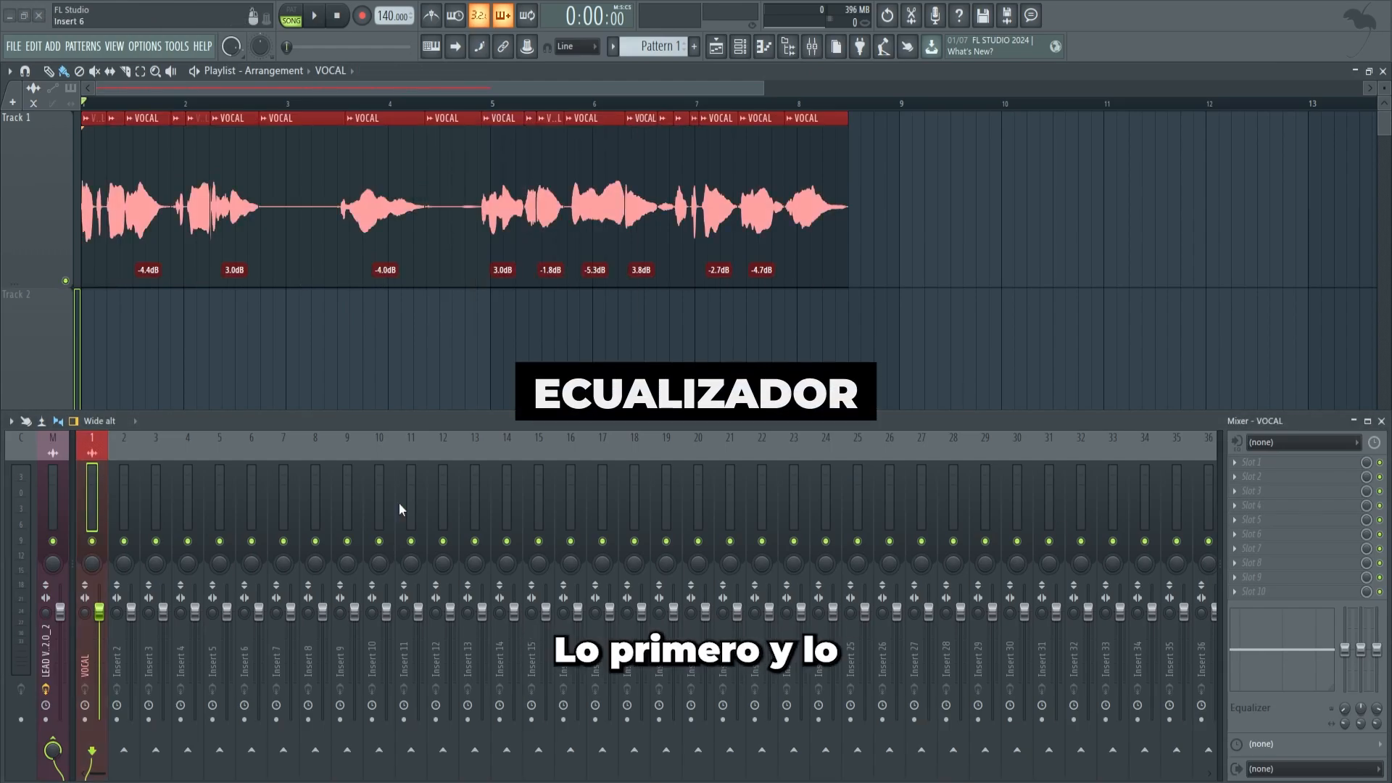
Load FabFilter Pro-Q 3 into the first effect slot of the VOCAL mixer track and make its window detached
{"action": "left_click", "coordinate": [1260, 466]}
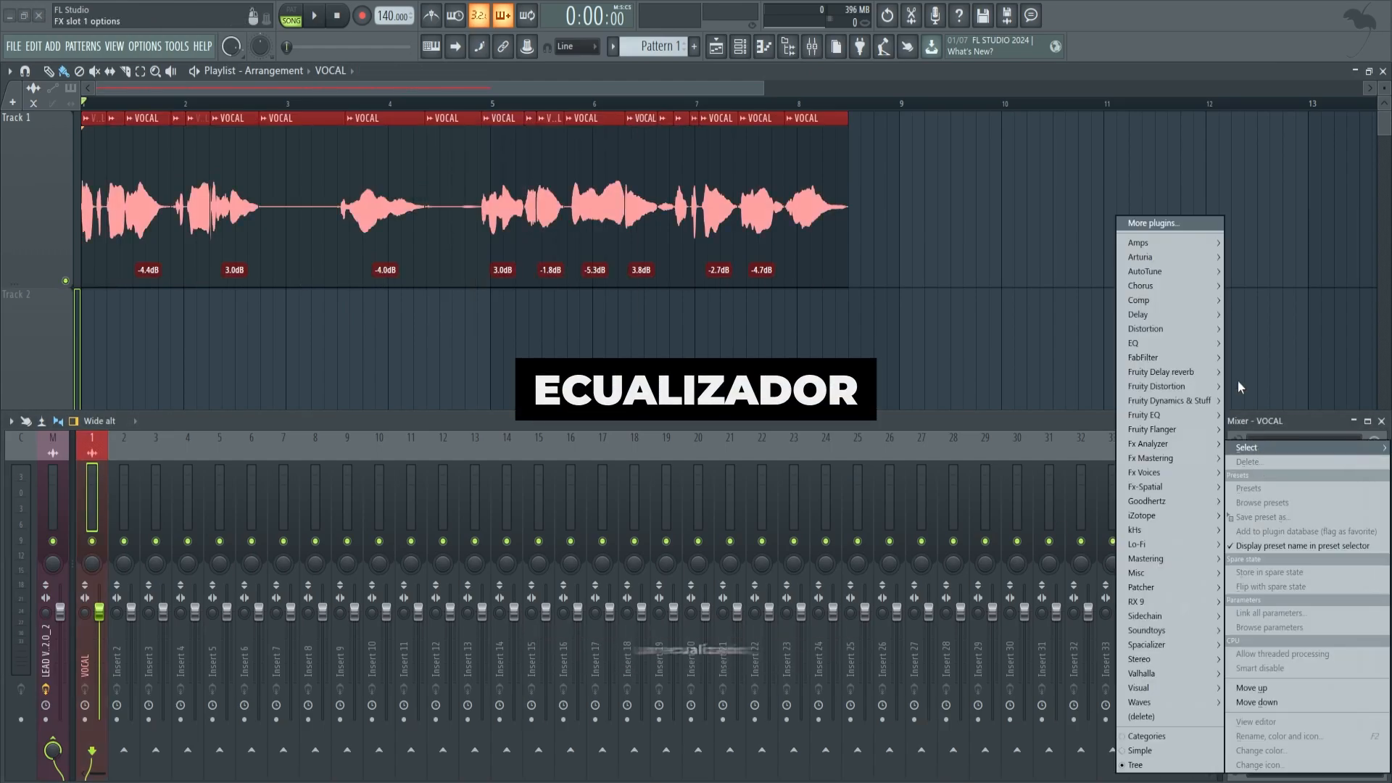
{"action": "left_click", "coordinate": [1169, 352]}
{"action": "left_click_drag", "start_coordinate": [625, 341], "coordinate": [461, 180]}
{"action": "left_click", "coordinate": [401, 186]}
{"action": "left_click", "coordinate": [400, 500]}
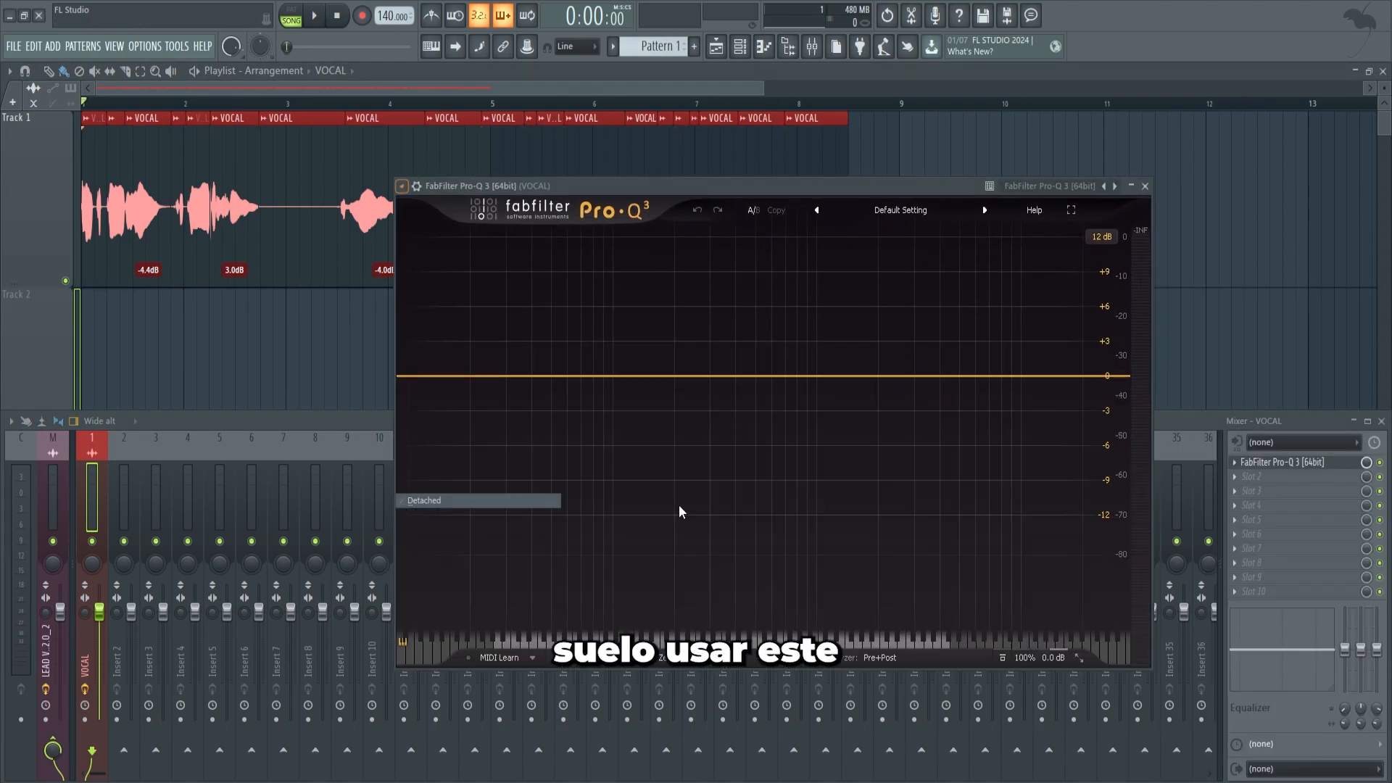
{"action": "left_click_drag", "start_coordinate": [714, 191], "coordinate": [612, 167]}
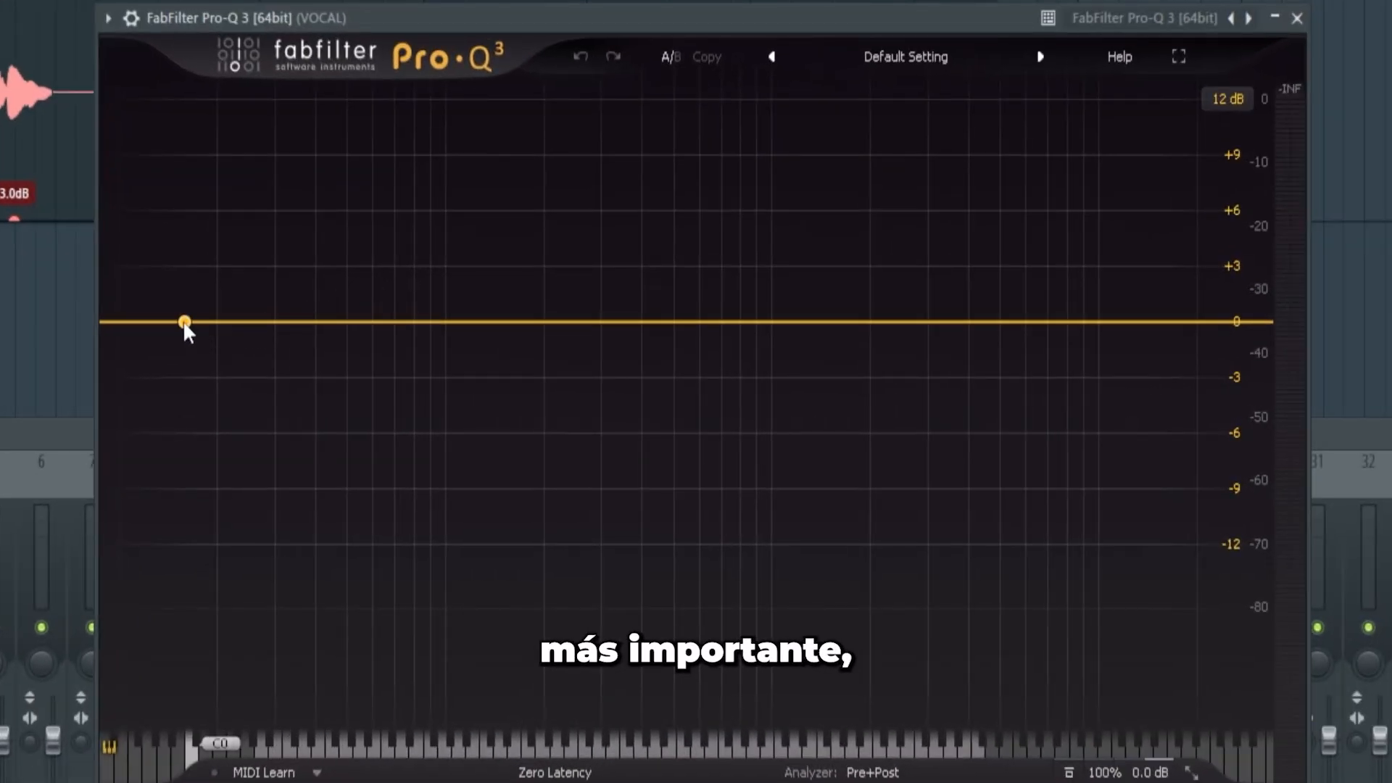
Add a low cut and a high cut near 20 kHz to the EQ curve, moving the low cut to about 66 Hz
{"action": "left_click", "coordinate": [184, 323]}
{"action": "left_click", "coordinate": [1194, 323]}
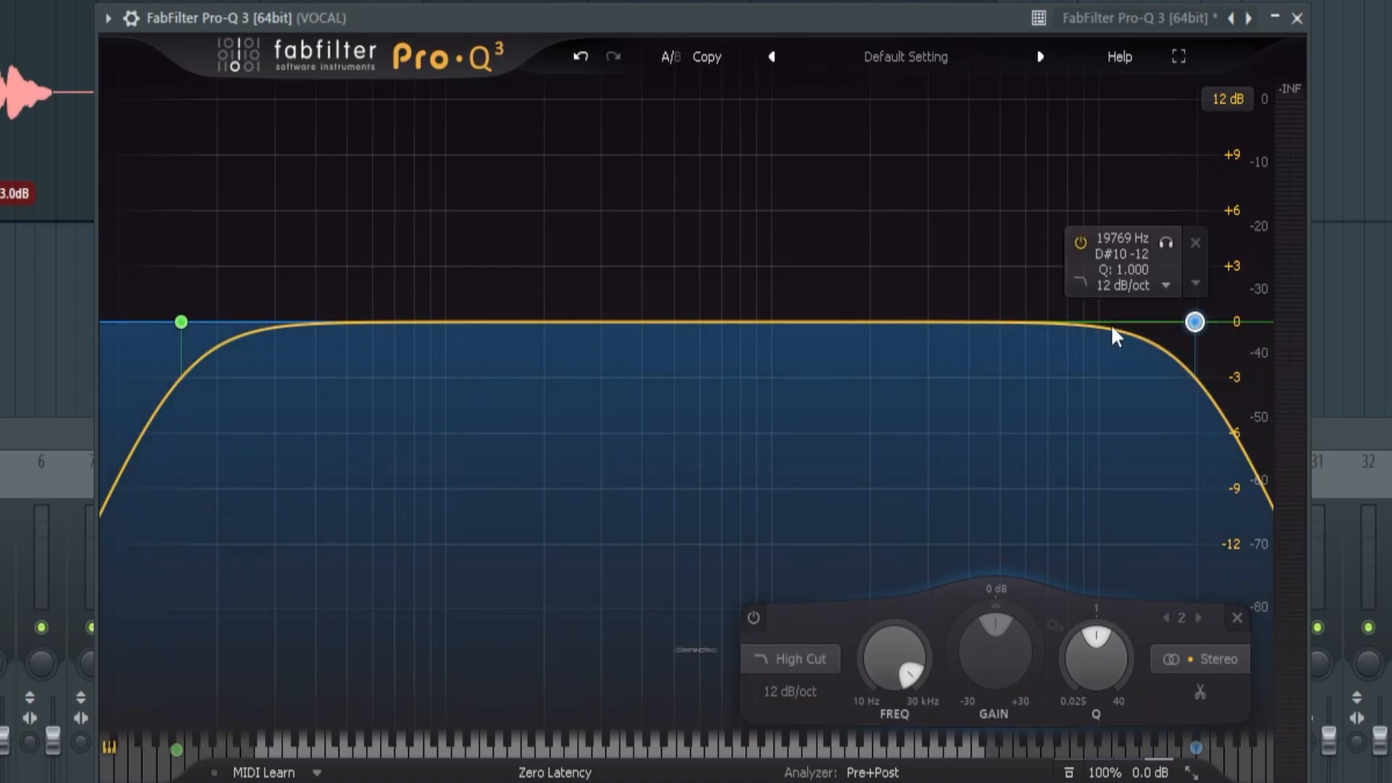
{"action": "left_click_drag", "start_coordinate": [181, 321], "coordinate": [386, 325]}
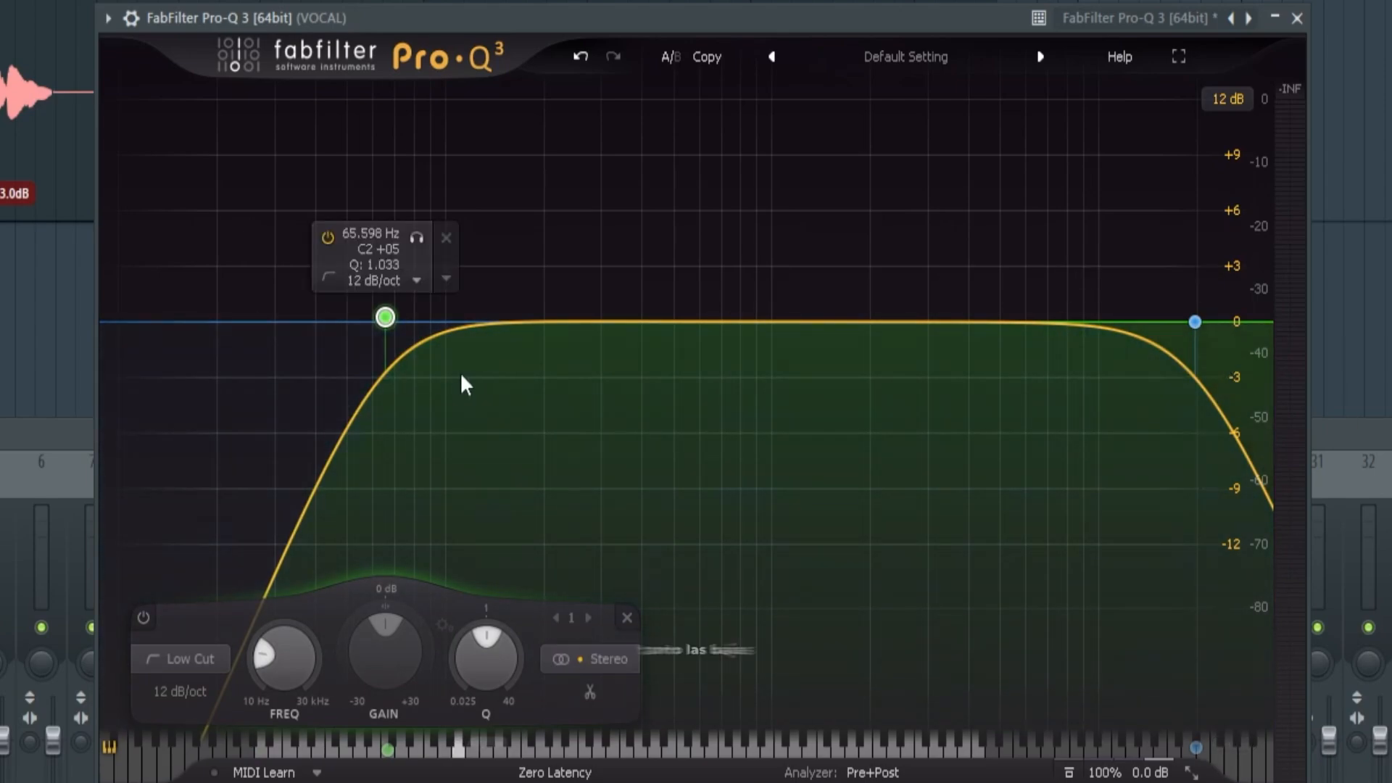
Try a Brickwall slope on the low-cut band
{"action": "right_click", "coordinate": [385, 318]}
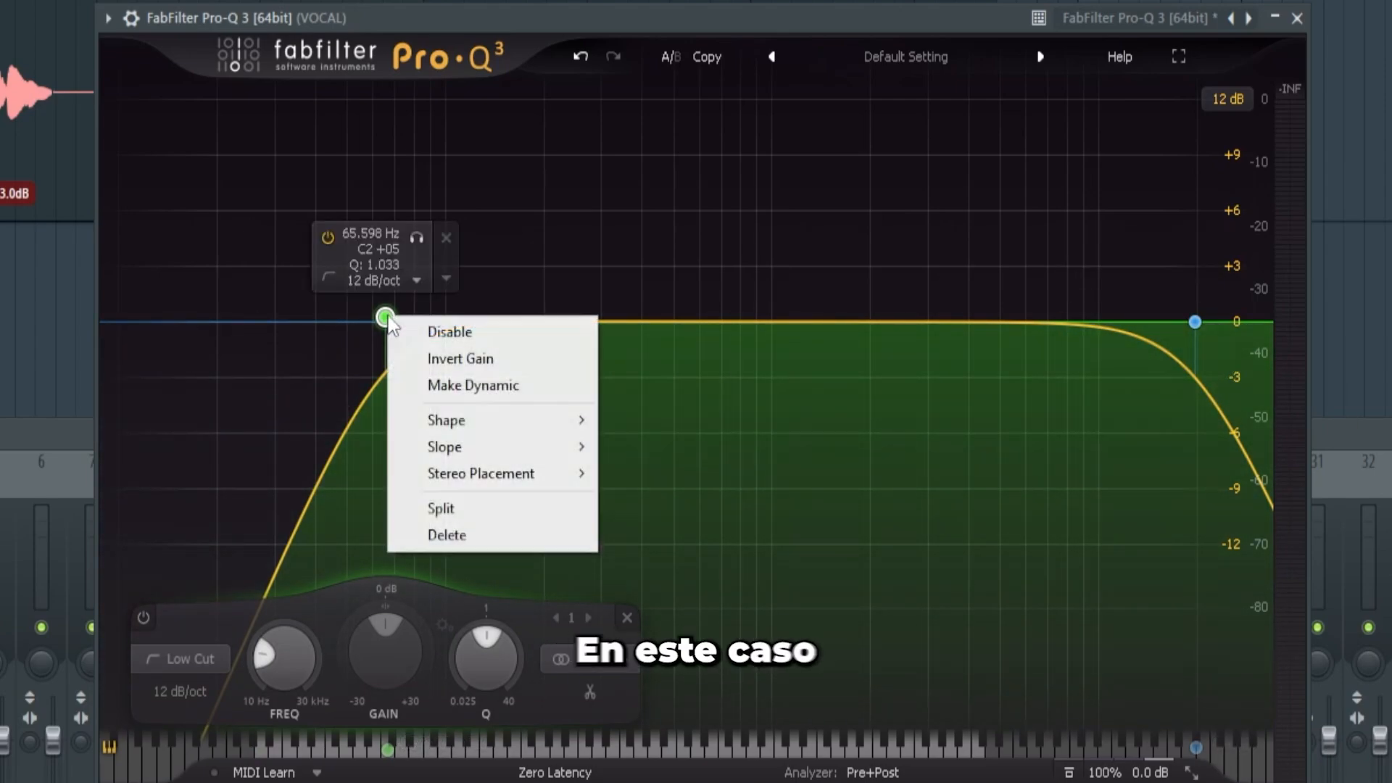
{"action": "mouse_move", "coordinate": [564, 452]}
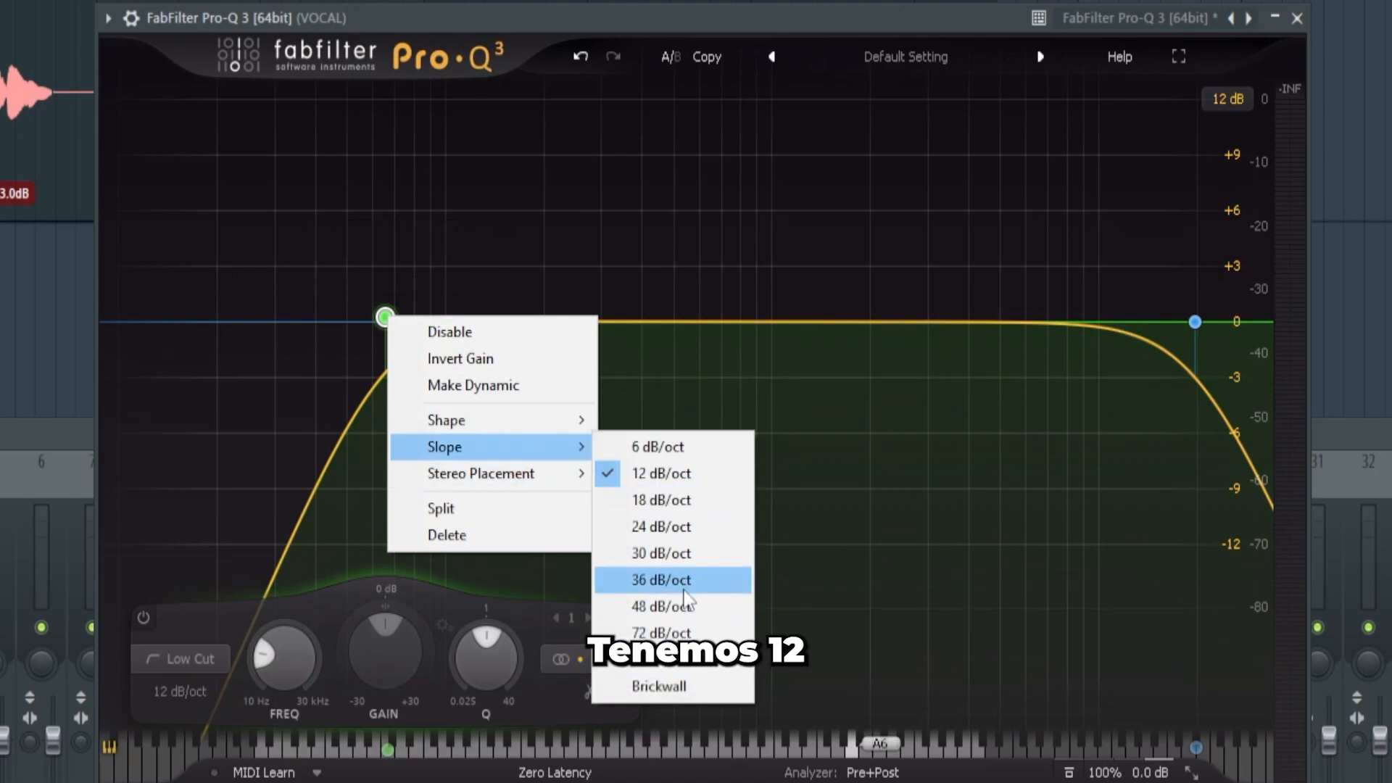
{"action": "left_click", "coordinate": [682, 685]}
Set both the low cut and the high cut to a 24 dB/oct slope, with the high cut at about 18.2 kHz
{"action": "right_click", "coordinate": [385, 332]}
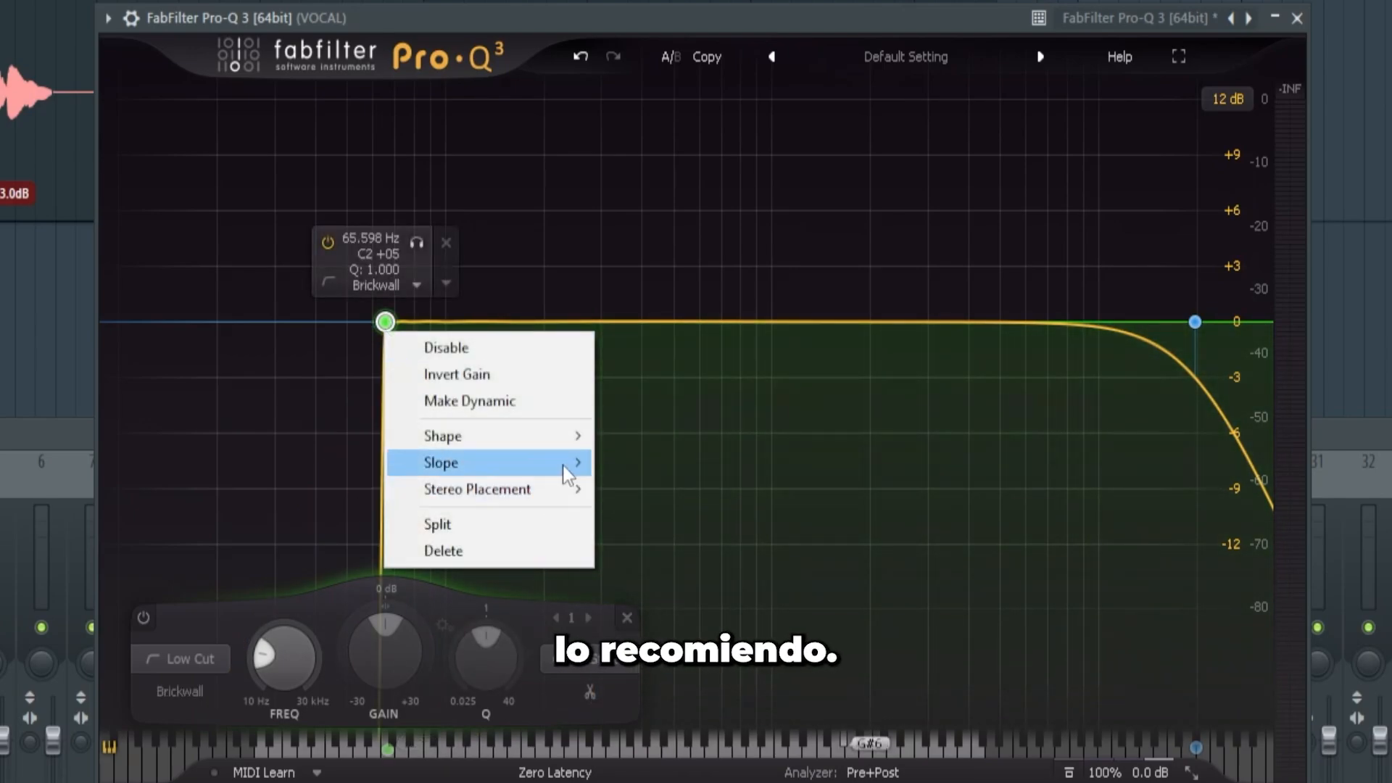
{"action": "mouse_move", "coordinate": [563, 462]}
{"action": "left_click", "coordinate": [663, 550]}
{"action": "right_click", "coordinate": [1191, 324]}
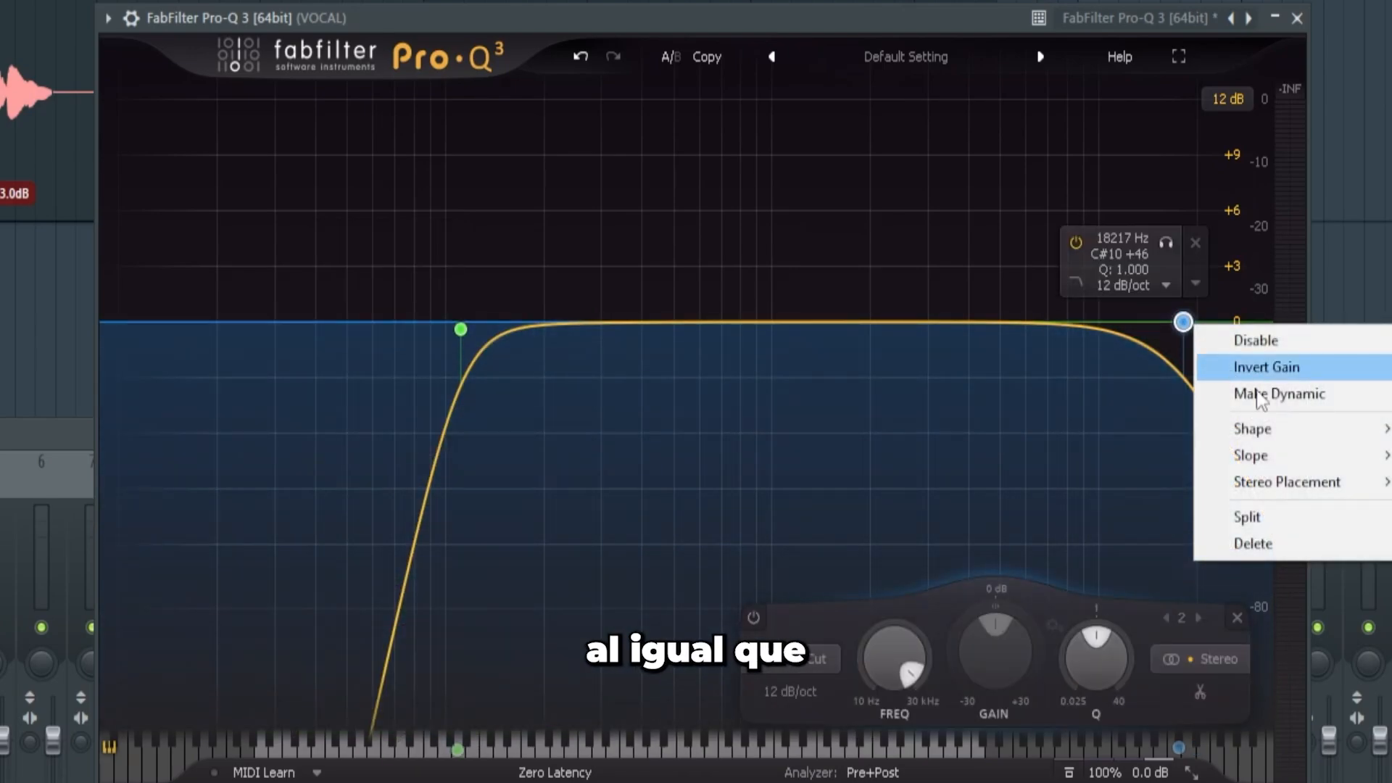
{"action": "mouse_move", "coordinate": [1258, 454]}
{"action": "left_click", "coordinate": [1206, 493]}
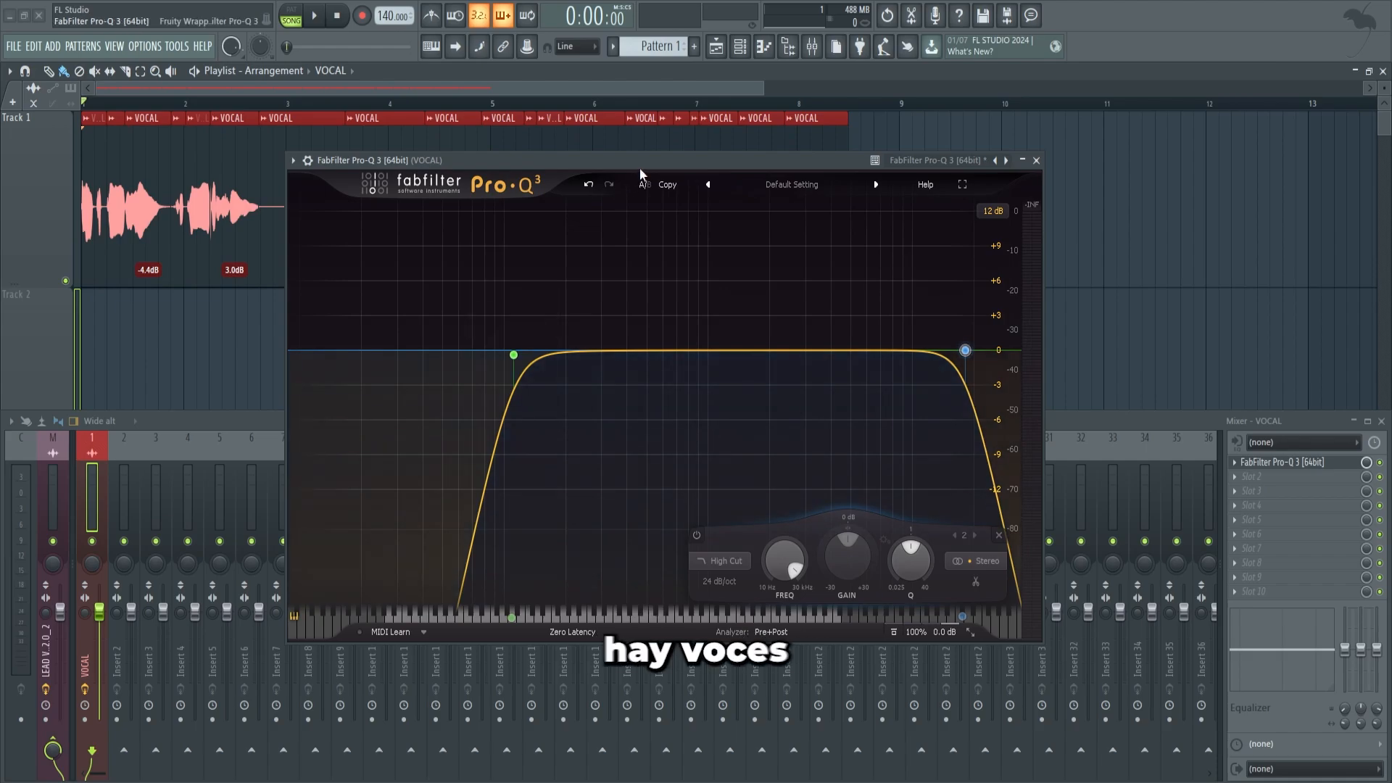
Set the low cut to about 120 Hz and audition the removed lows by temporarily soloing that band
{"action": "left_click_drag", "start_coordinate": [514, 354], "coordinate": [449, 355]}
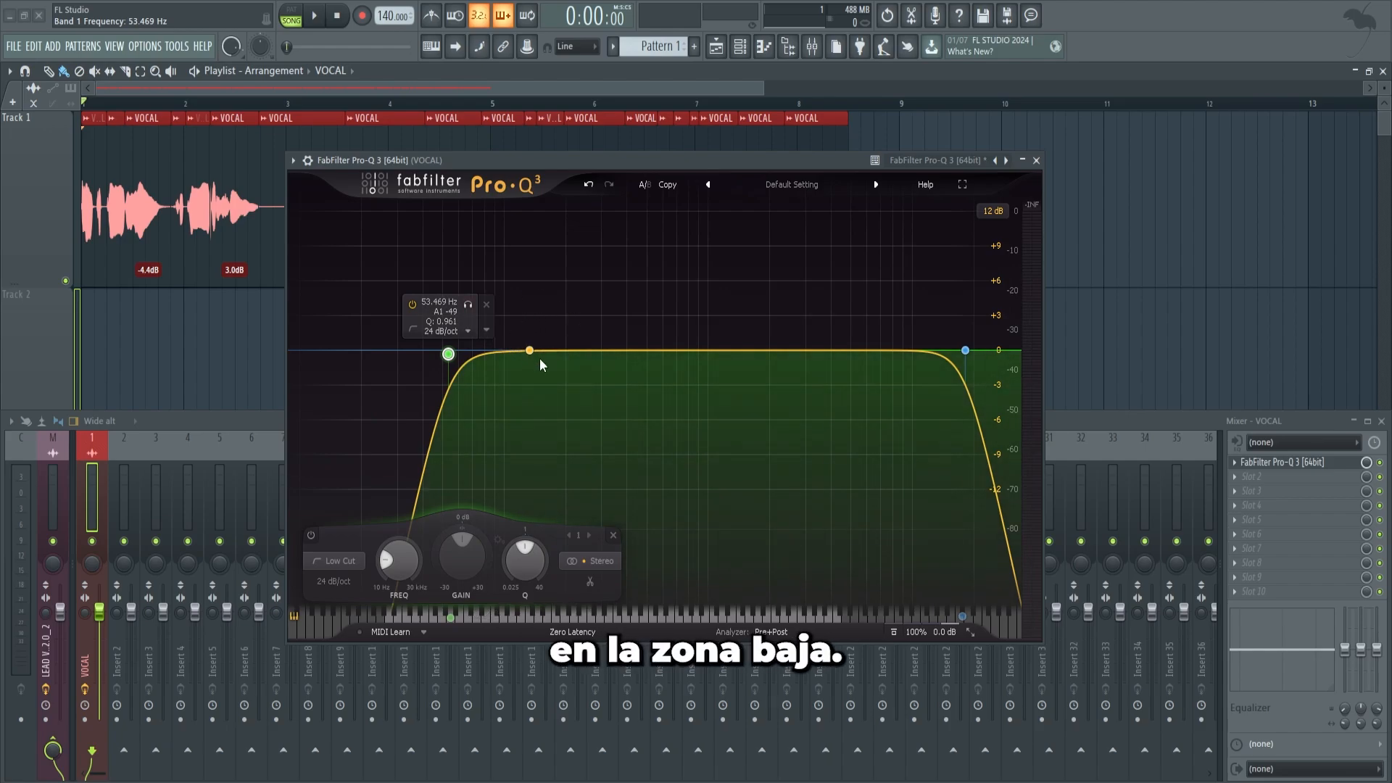
{"action": "left_click_drag", "start_coordinate": [450, 356], "coordinate": [532, 349]}
{"action": "key", "text": "space"}
{"action": "left_click", "coordinate": [551, 298]}
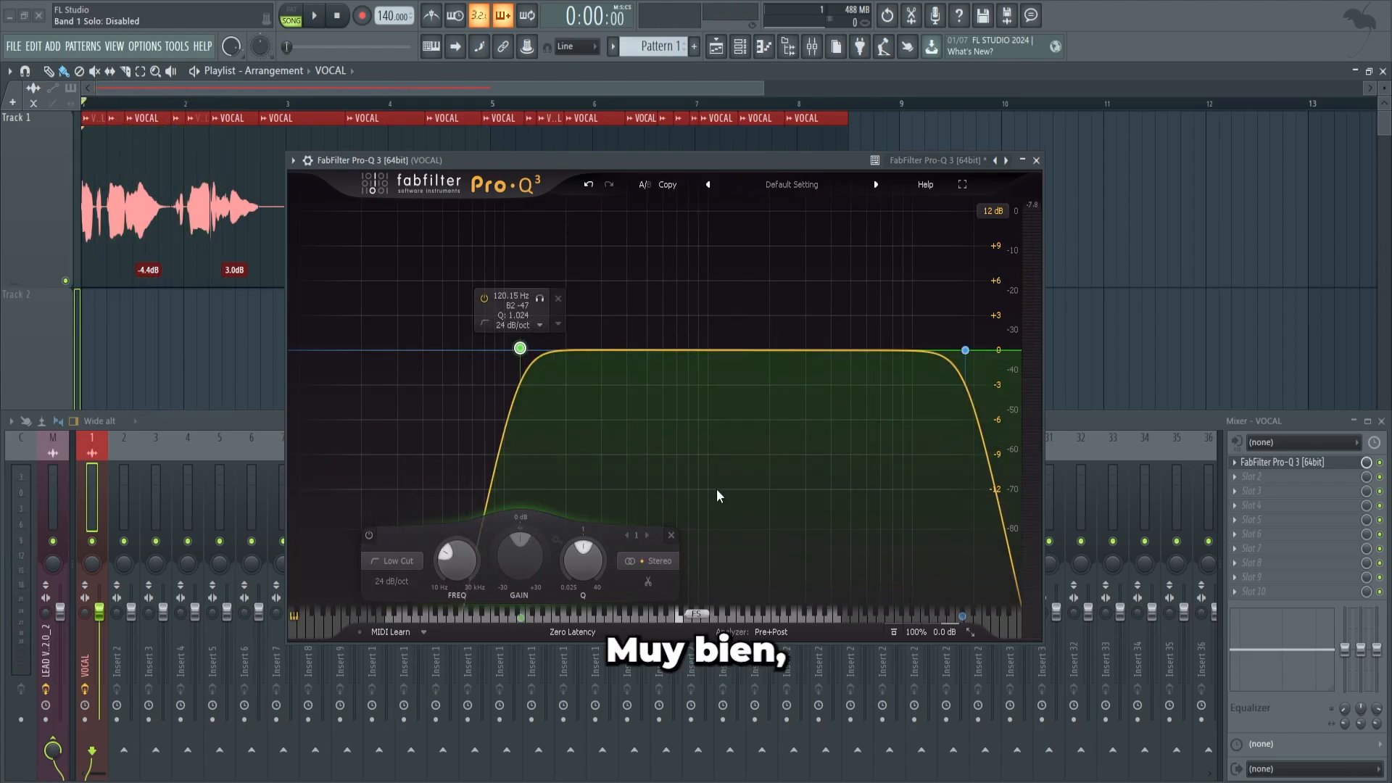
{"action": "left_click", "coordinate": [541, 300]}
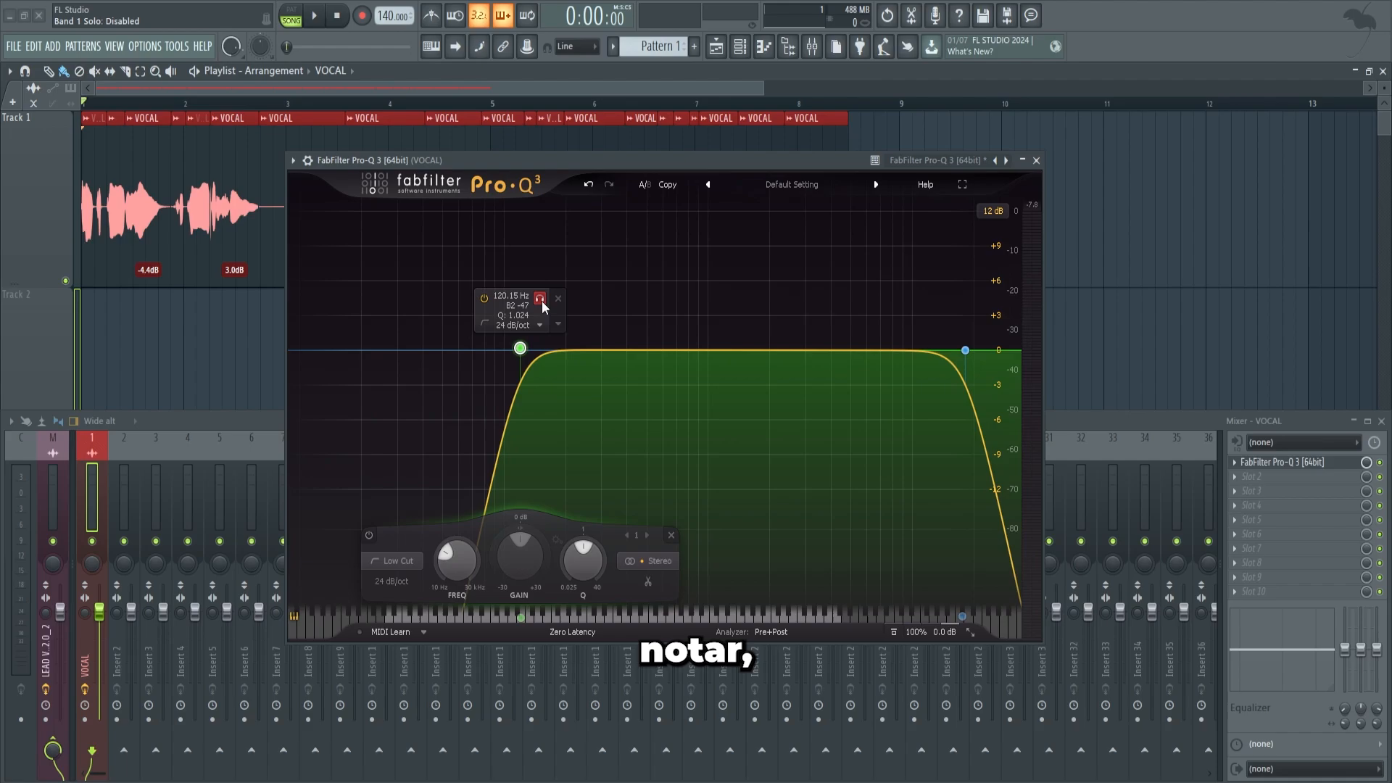
{"action": "left_click", "coordinate": [540, 300]}
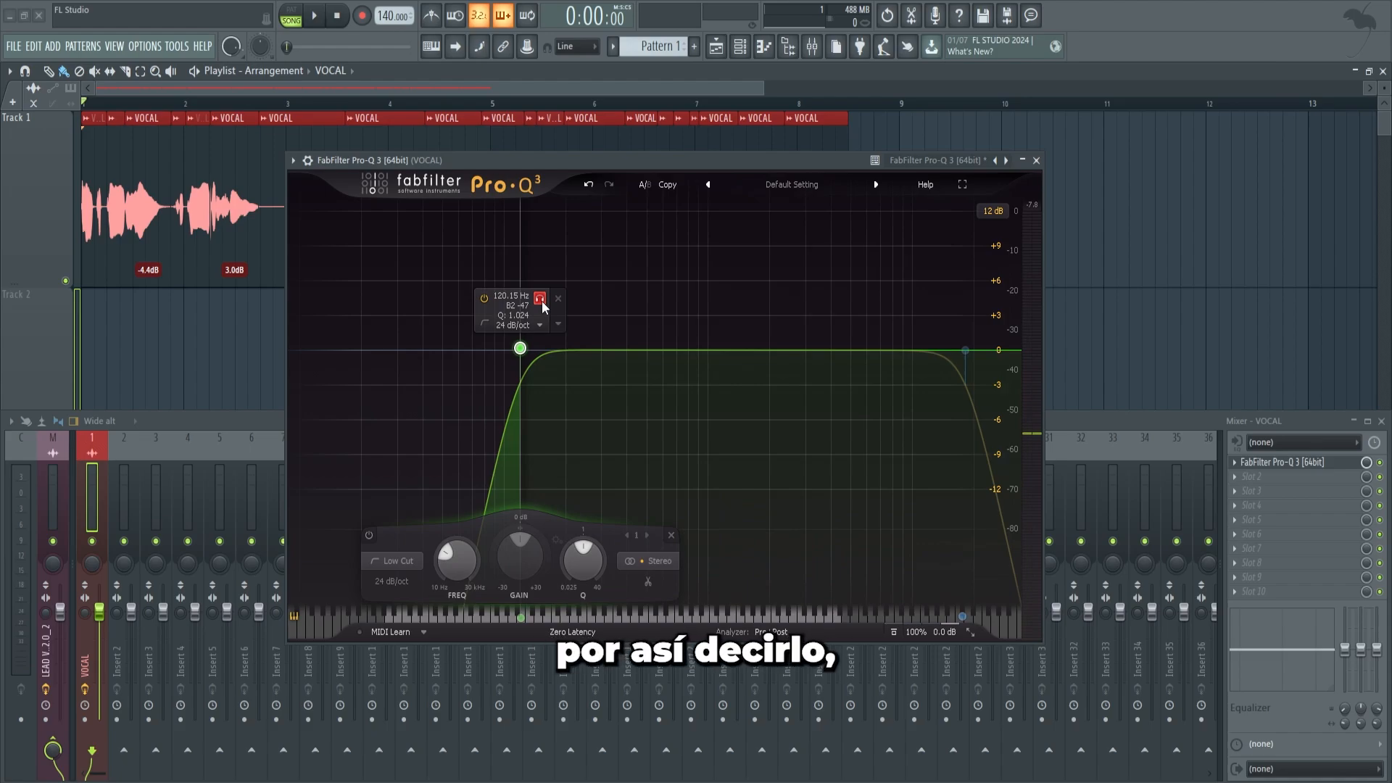
{"action": "left_click", "coordinate": [540, 299]}
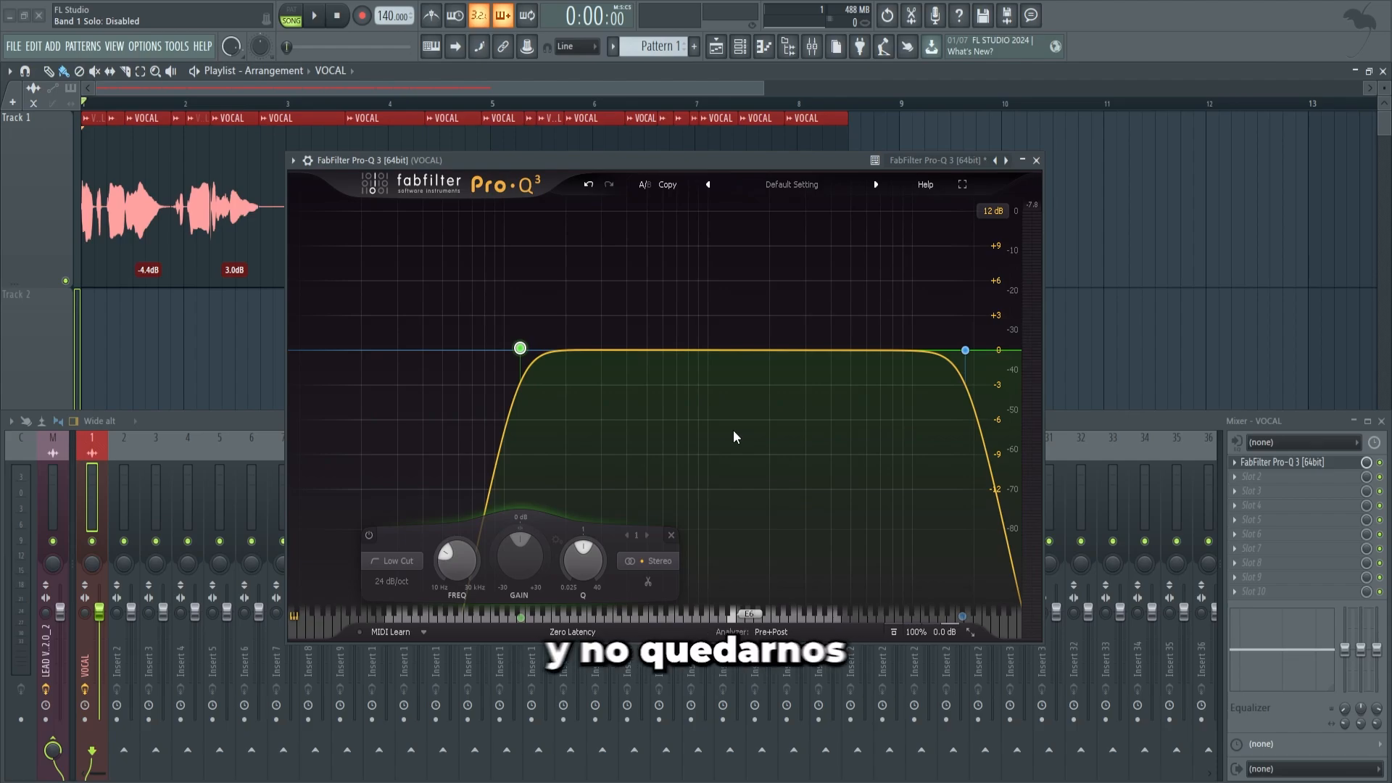
Try an excessive low cut at about 323 Hz during playback, and undo it
{"action": "mouse_move", "coordinate": [520, 350]}
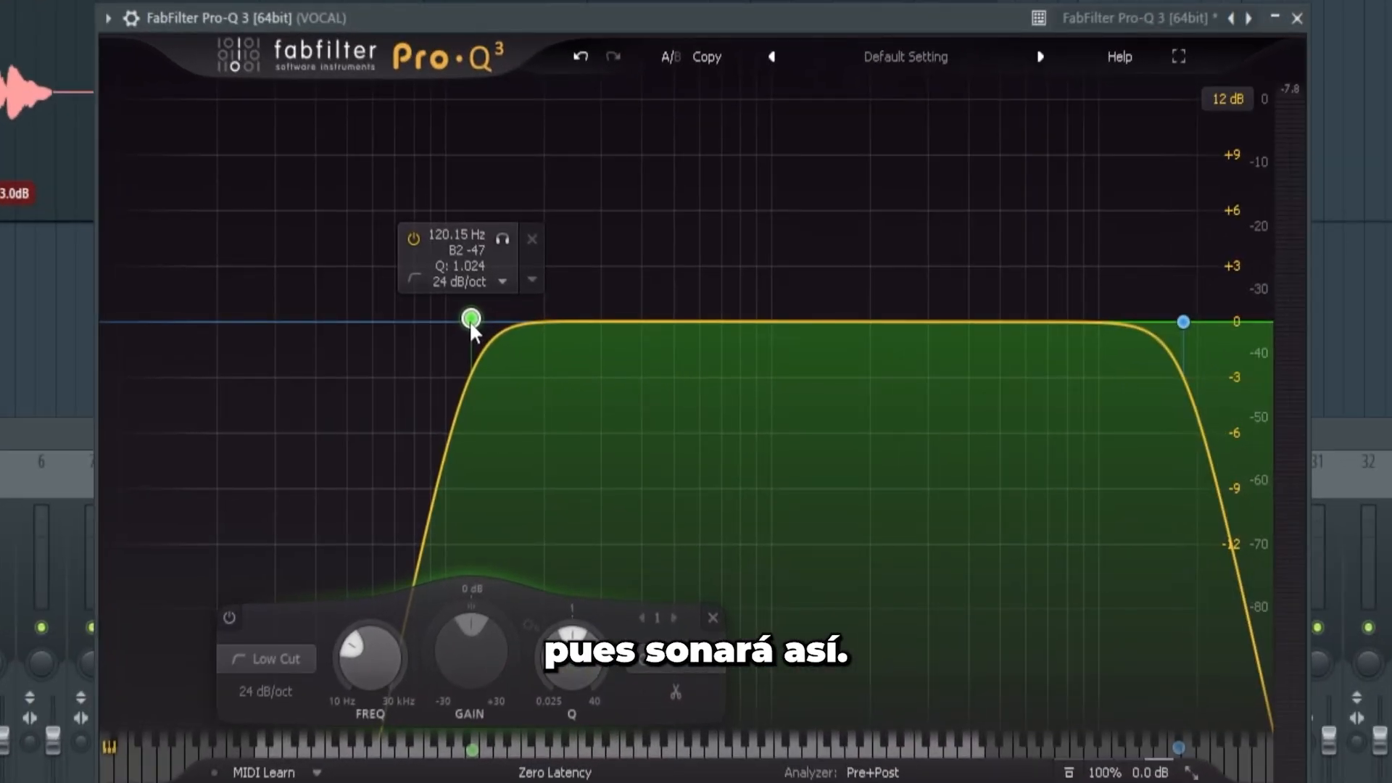
{"action": "key", "text": "space"}
{"action": "left_click_drag", "start_coordinate": [520, 350], "coordinate": [608, 349]}
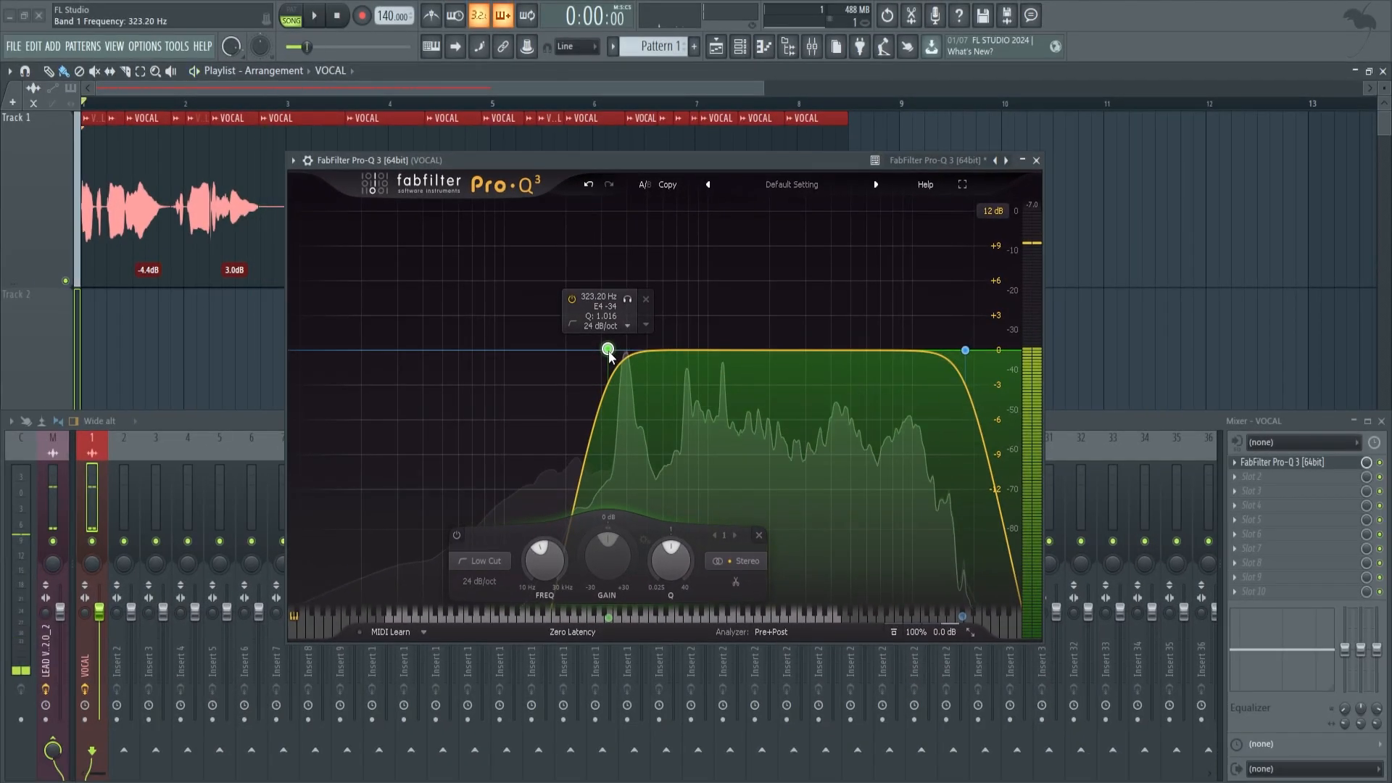
{"action": "key", "text": "space"}
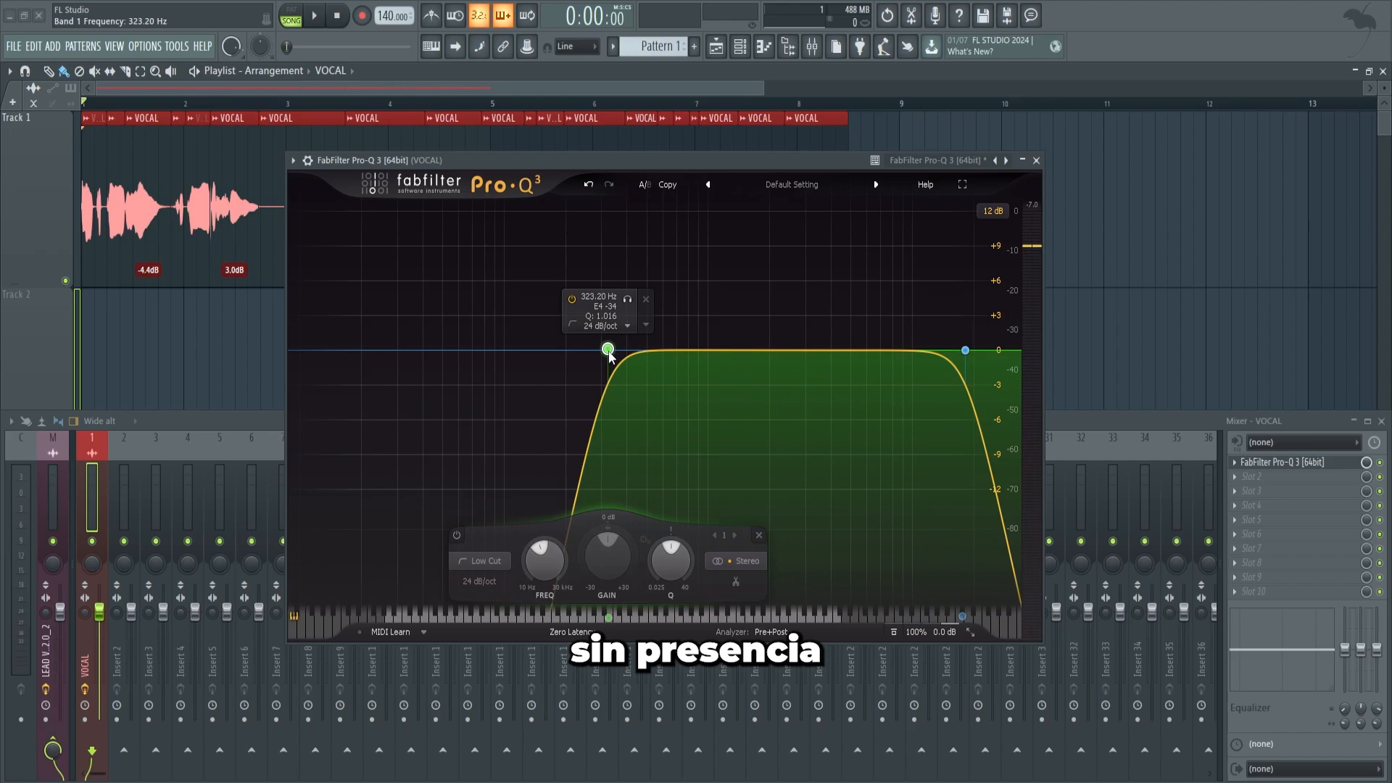
{"action": "key", "text": "ctrl+z"}
Listen to the vocal through the restored low cut and close the equalizer window
{"action": "key", "text": "space"}
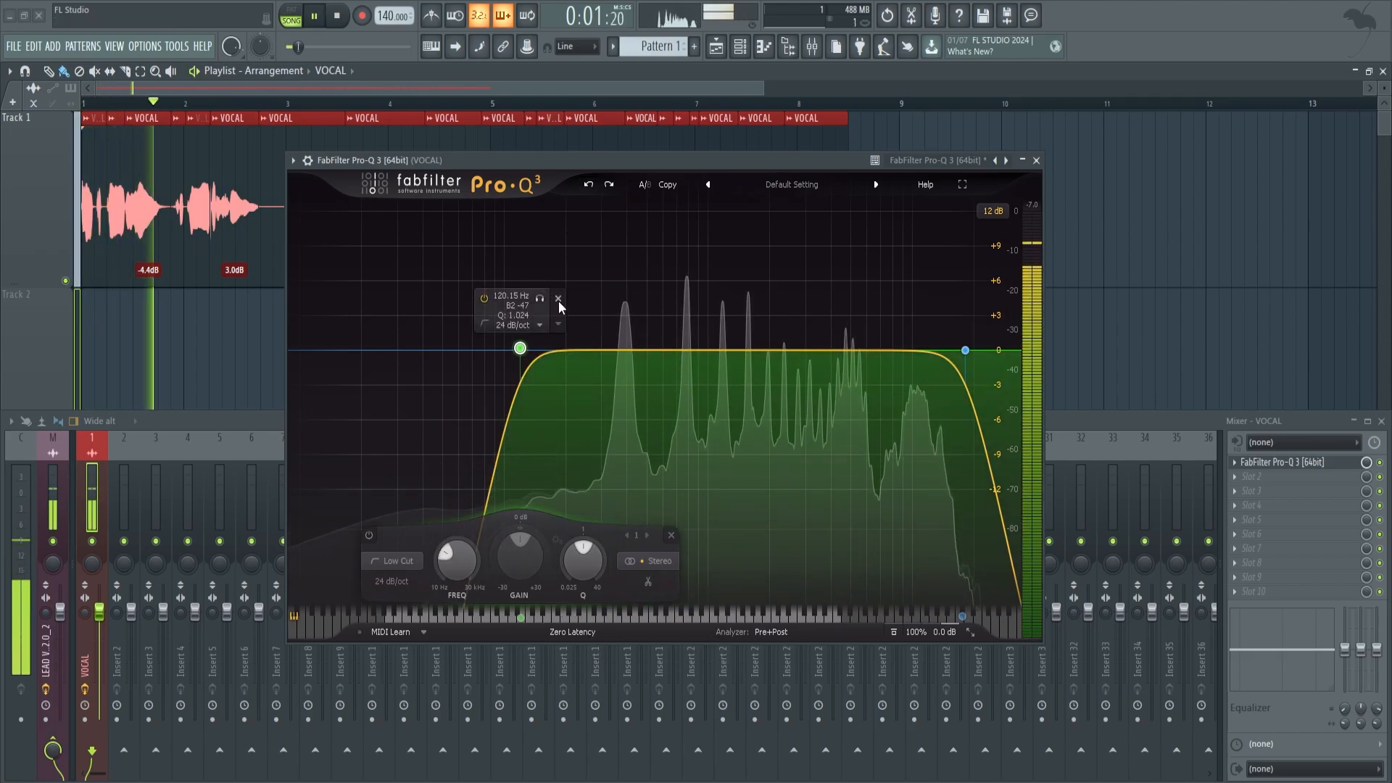
{"action": "key", "text": "space"}
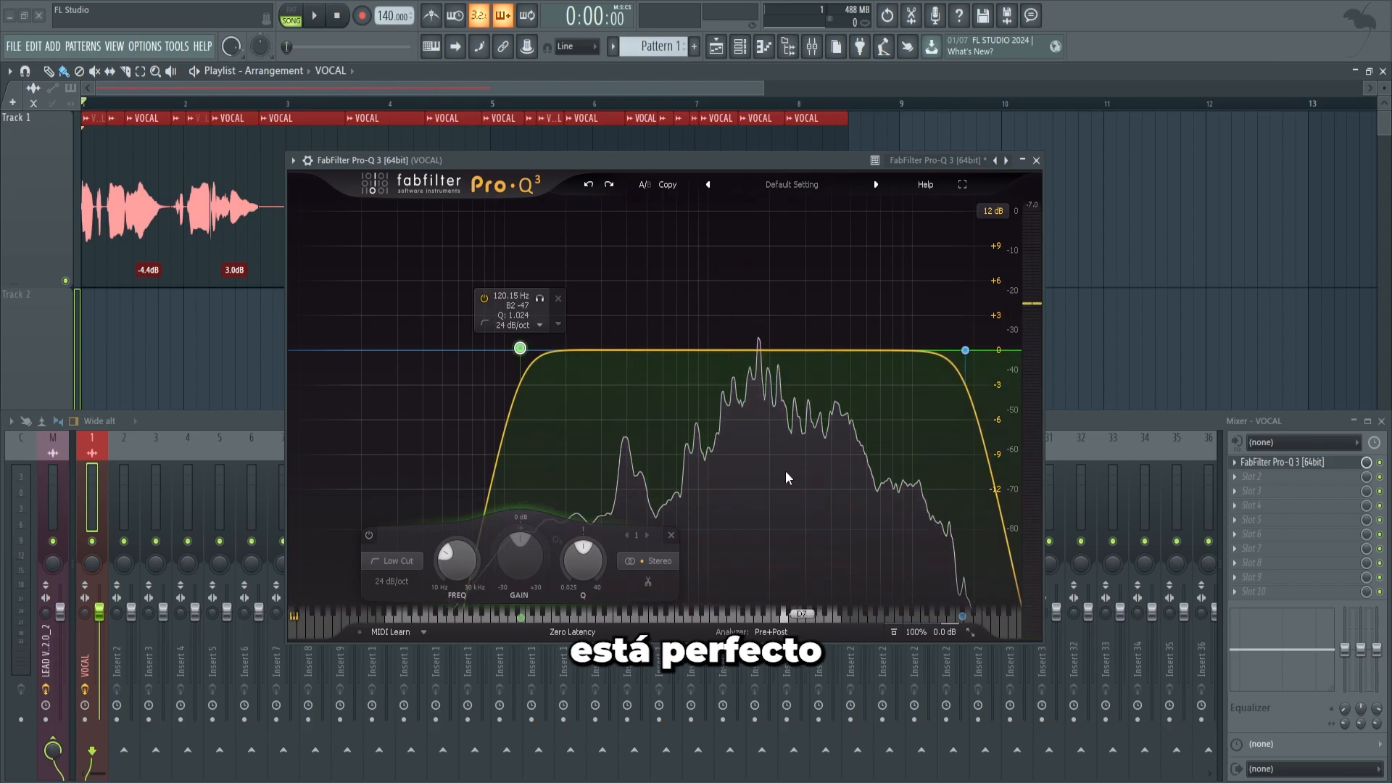
{"action": "left_click", "coordinate": [1036, 160]}
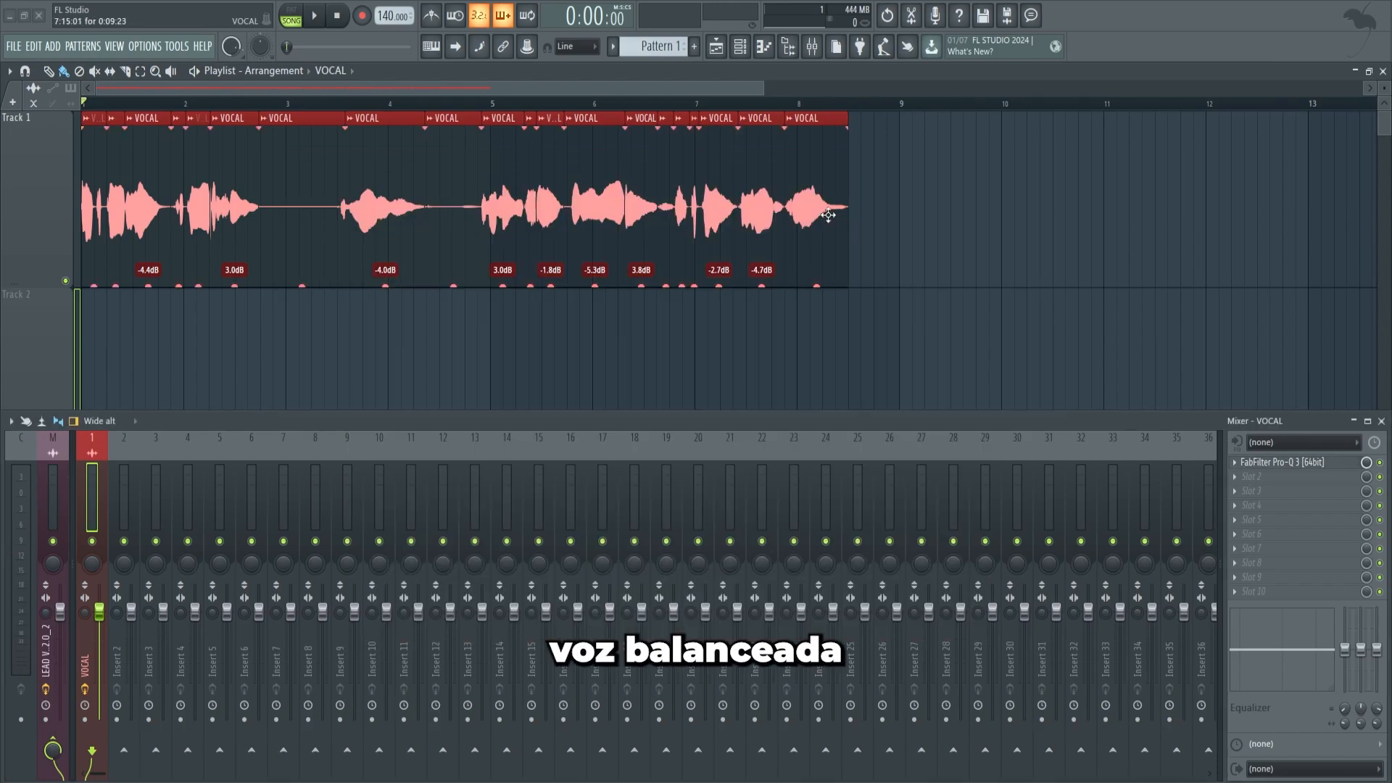
{"action": "left_click", "coordinate": [1281, 462]}
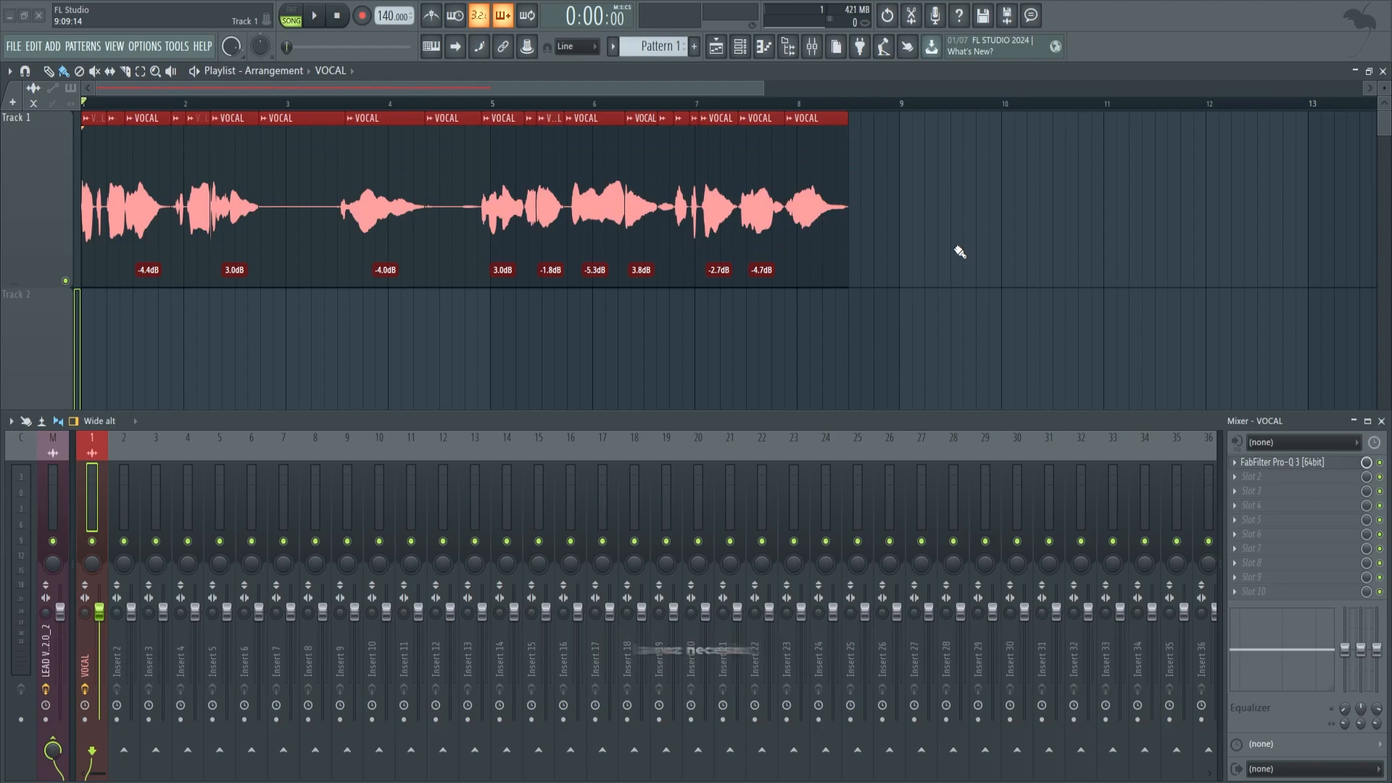
Load FabFilter Pro-MB into the second effect slot of the VOCAL mixer track
{"action": "left_click", "coordinate": [1268, 477]}
{"action": "mouse_move", "coordinate": [1156, 358]}
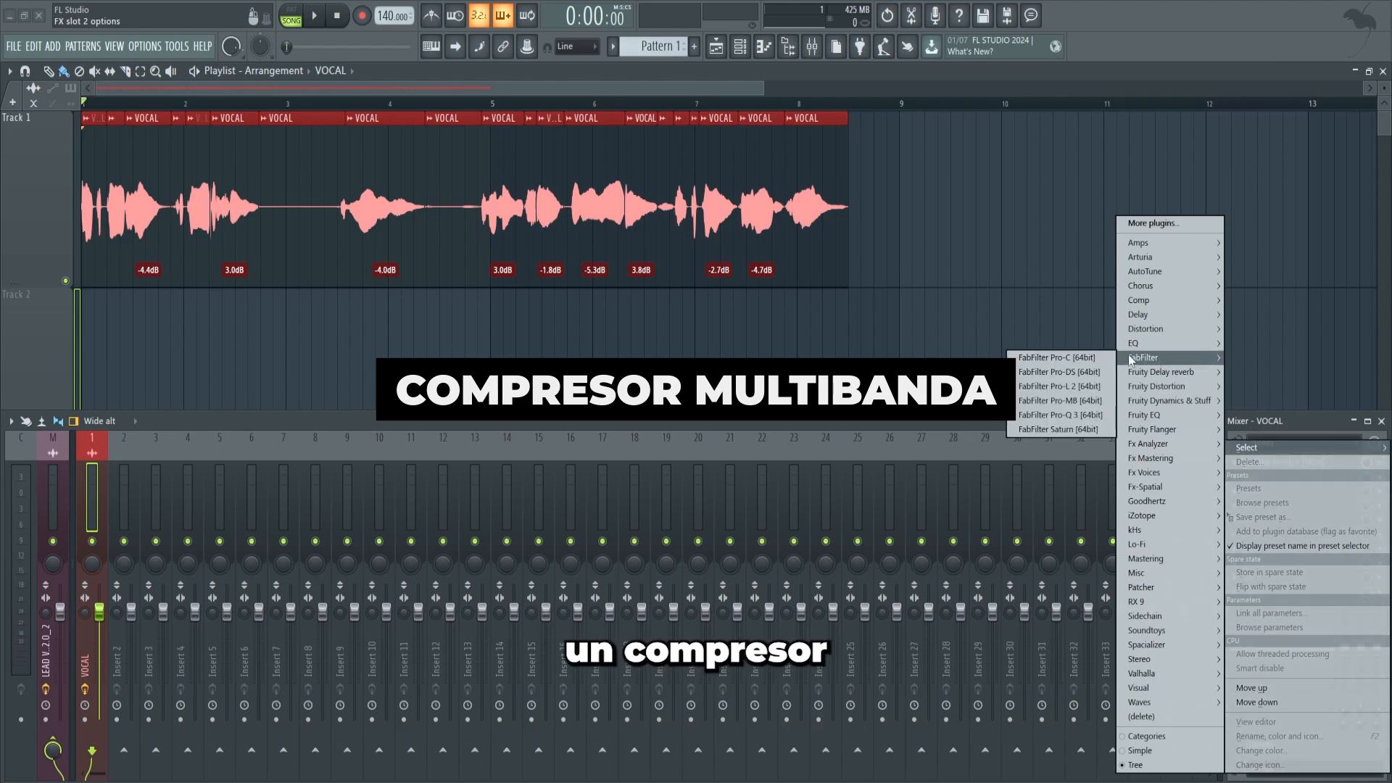
{"action": "left_click", "coordinate": [1059, 402]}
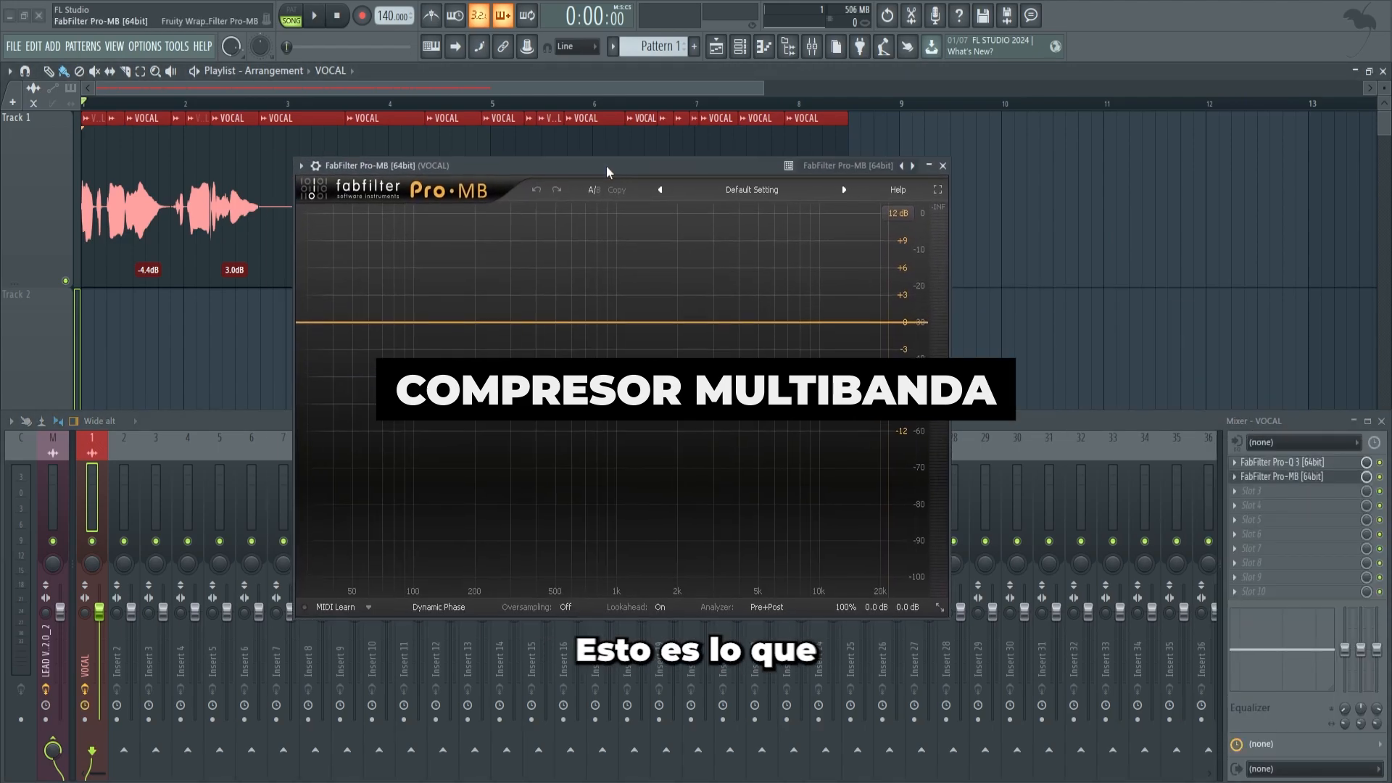
Create four adjoining compression bands across the spectrum, extending the outer bands to its lowest and highest ends
{"action": "left_click", "coordinate": [624, 325]}
{"action": "left_click", "coordinate": [805, 325]}
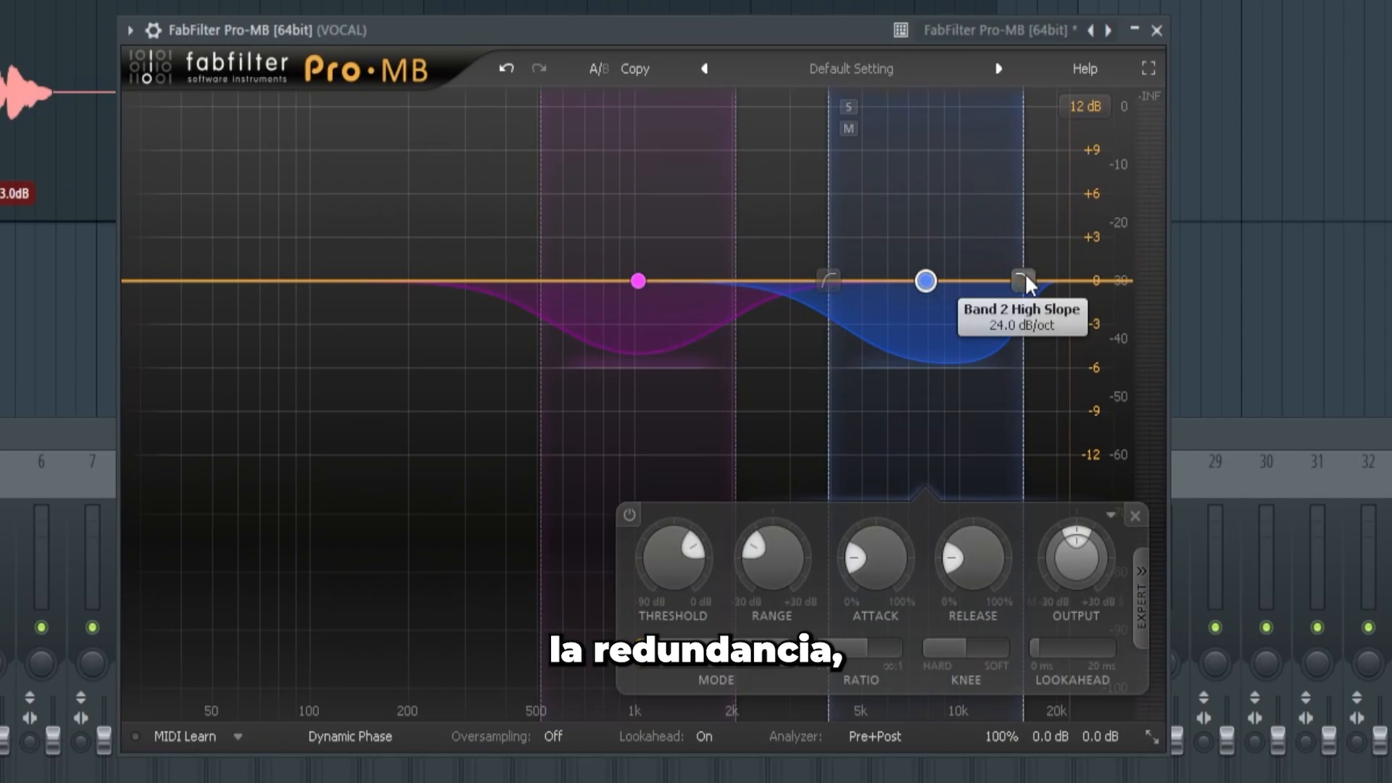
{"action": "left_click_drag", "start_coordinate": [866, 322], "coordinate": [914, 322]}
{"action": "left_click", "coordinate": [329, 280]}
{"action": "left_click", "coordinate": [529, 281]}
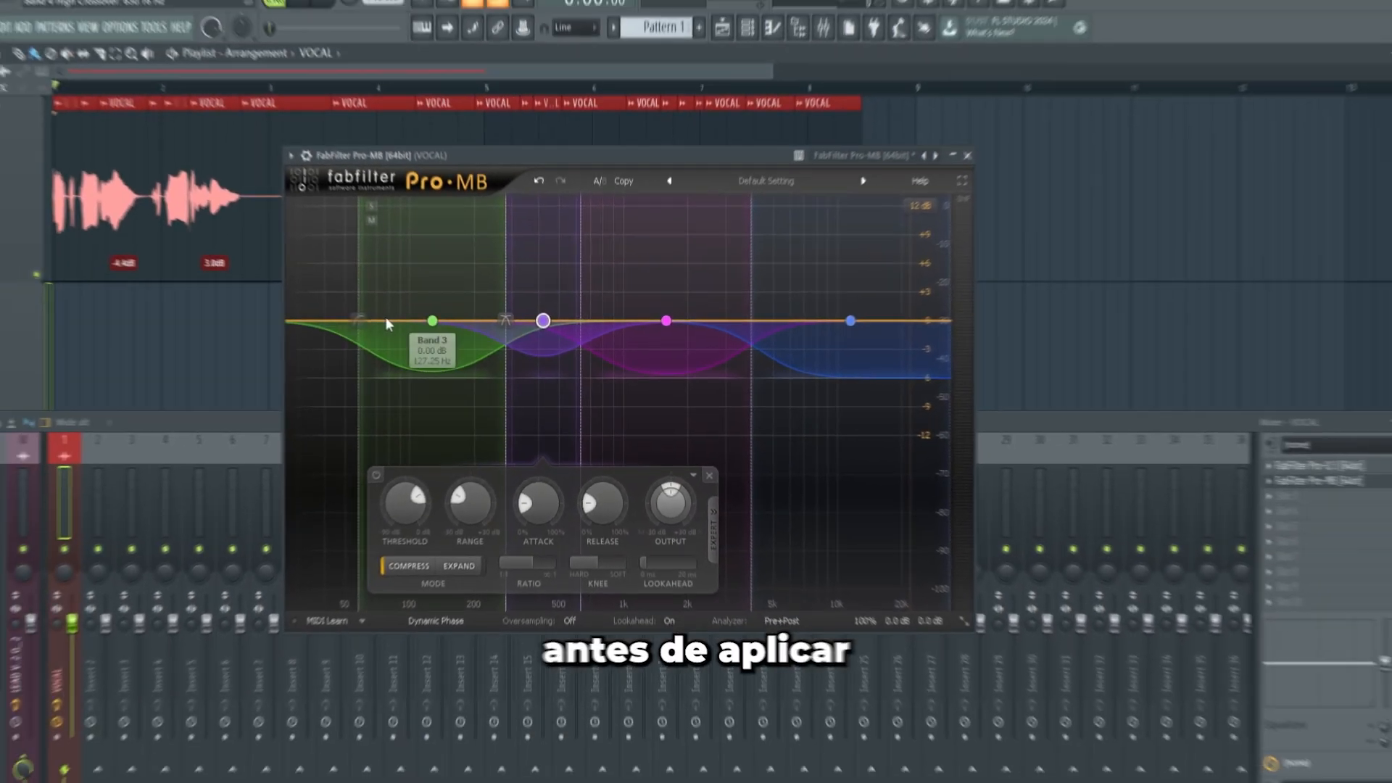
{"action": "double_click", "coordinate": [233, 281]}
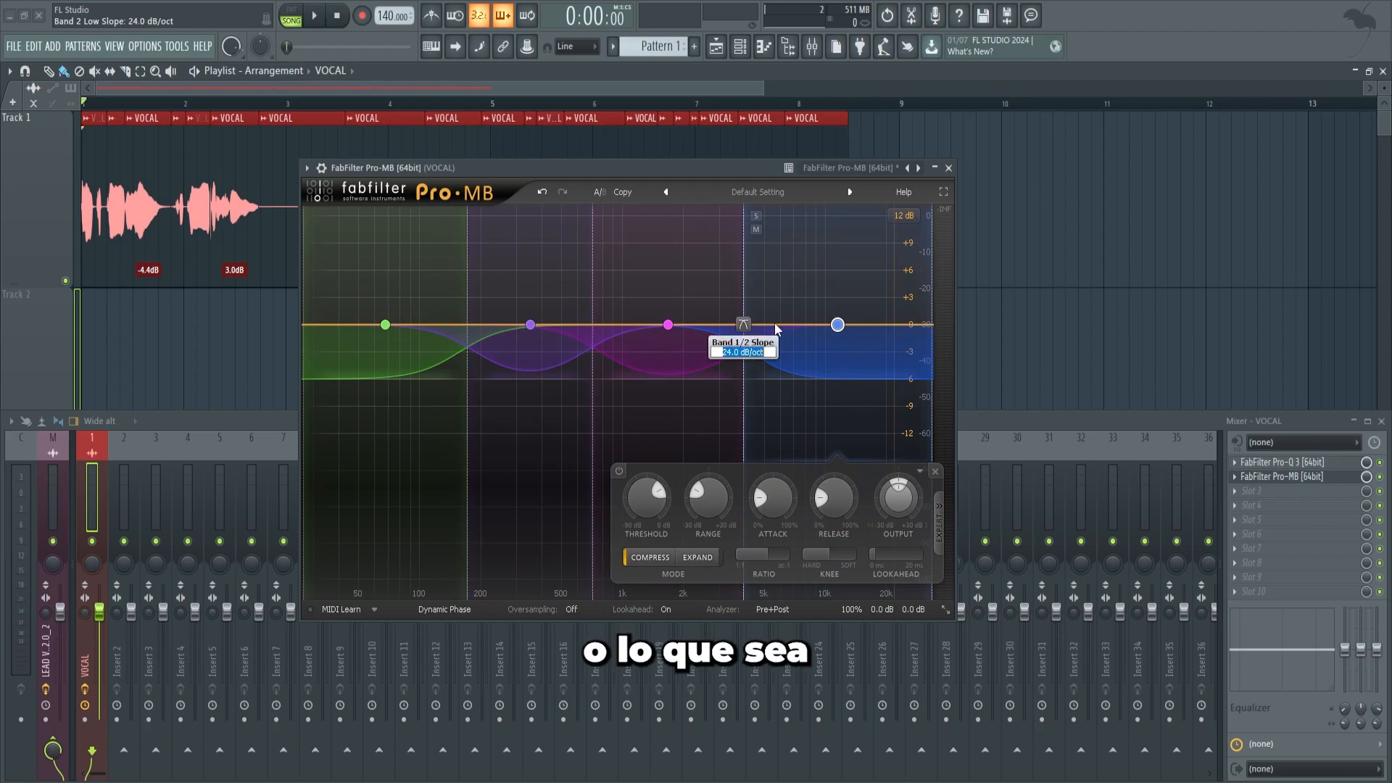
Raise the crossover between the two upper bands to about 7 kHz and the middle crossover to about 905 Hz
{"action": "left_click_drag", "start_coordinate": [730, 326], "coordinate": [753, 326]}
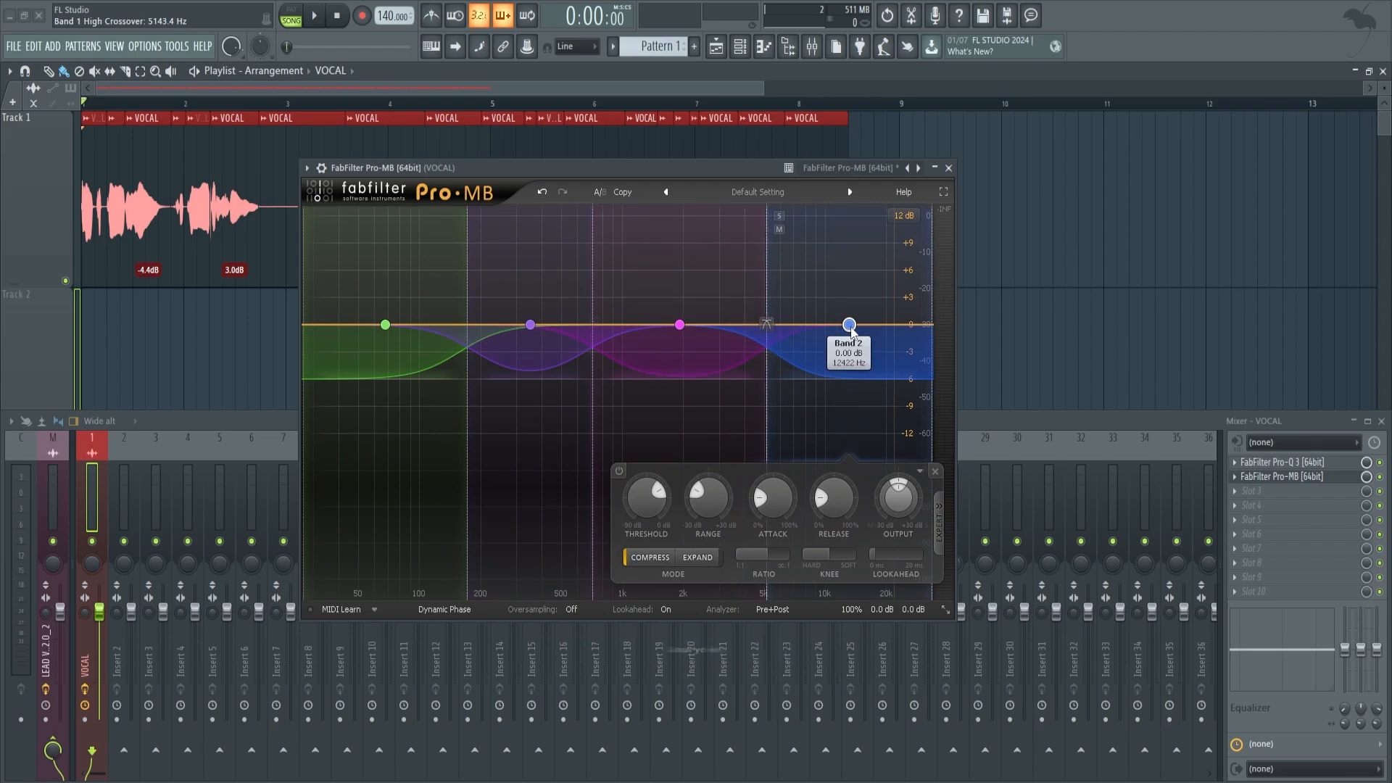
{"action": "left_click_drag", "start_coordinate": [772, 326], "coordinate": [801, 326]}
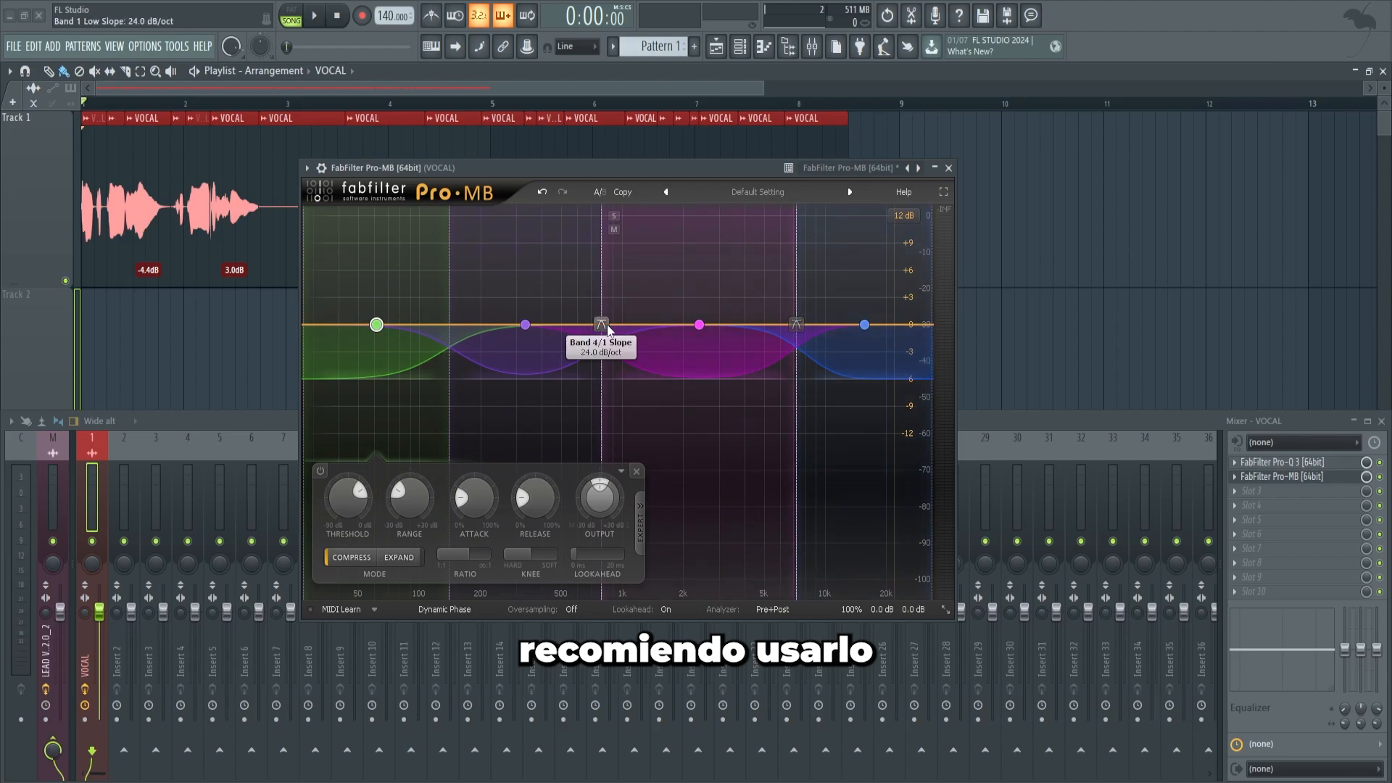
{"action": "left_click_drag", "start_coordinate": [607, 324], "coordinate": [618, 324]}
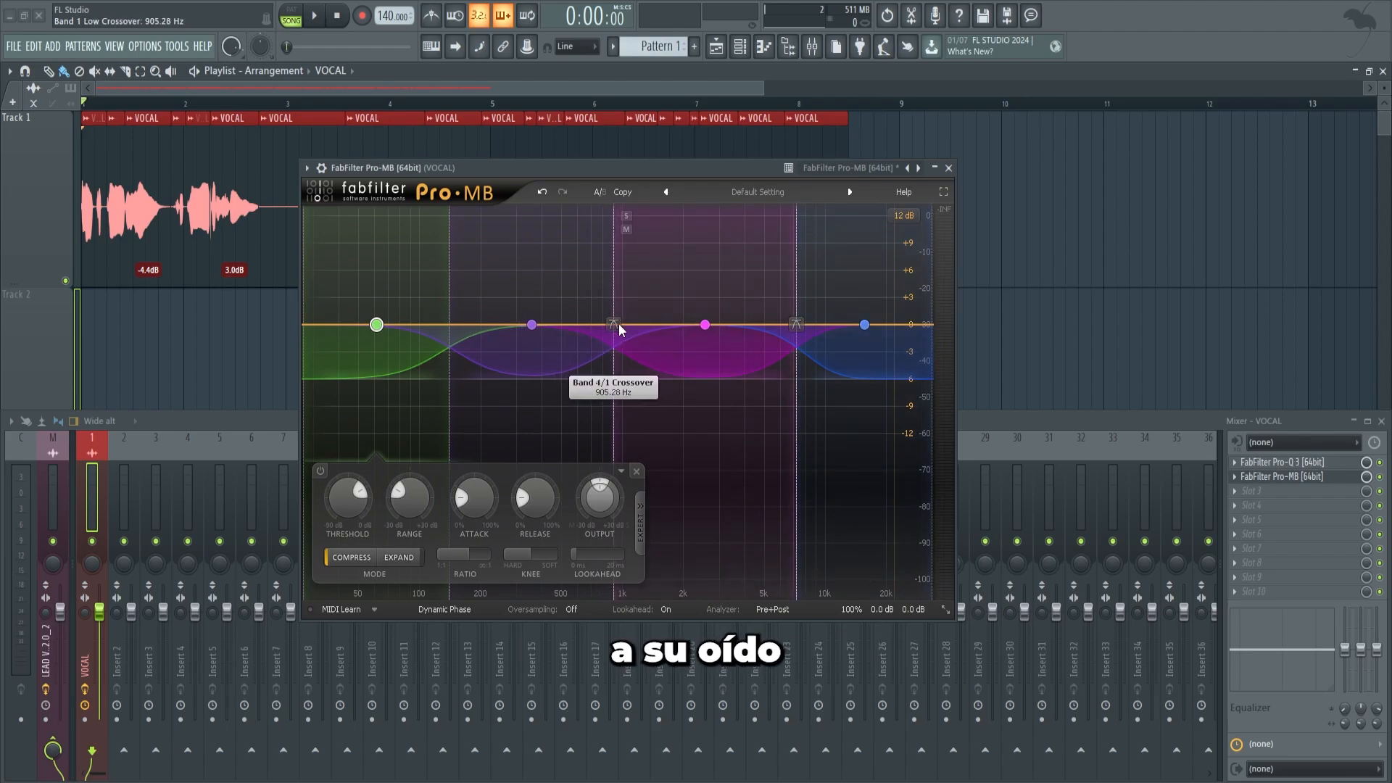
Set the range of the two lower compression bands to -3 dB each
{"action": "double_click", "coordinate": [416, 505]}
{"action": "type", "text": "-"}
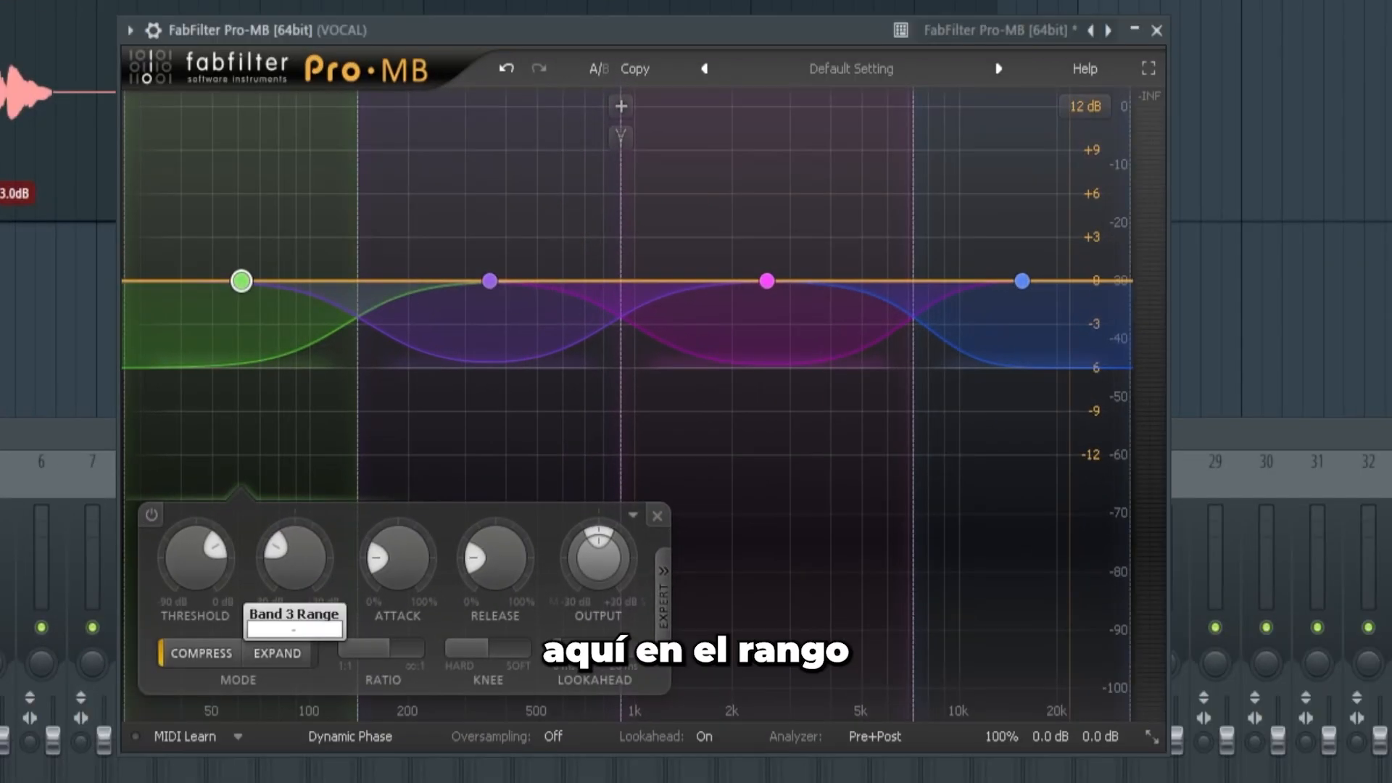
{"action": "type", "text": "3"}
{"action": "key", "text": "Return"}
{"action": "left_click", "coordinate": [489, 280]}
{"action": "double_click", "coordinate": [379, 577]}
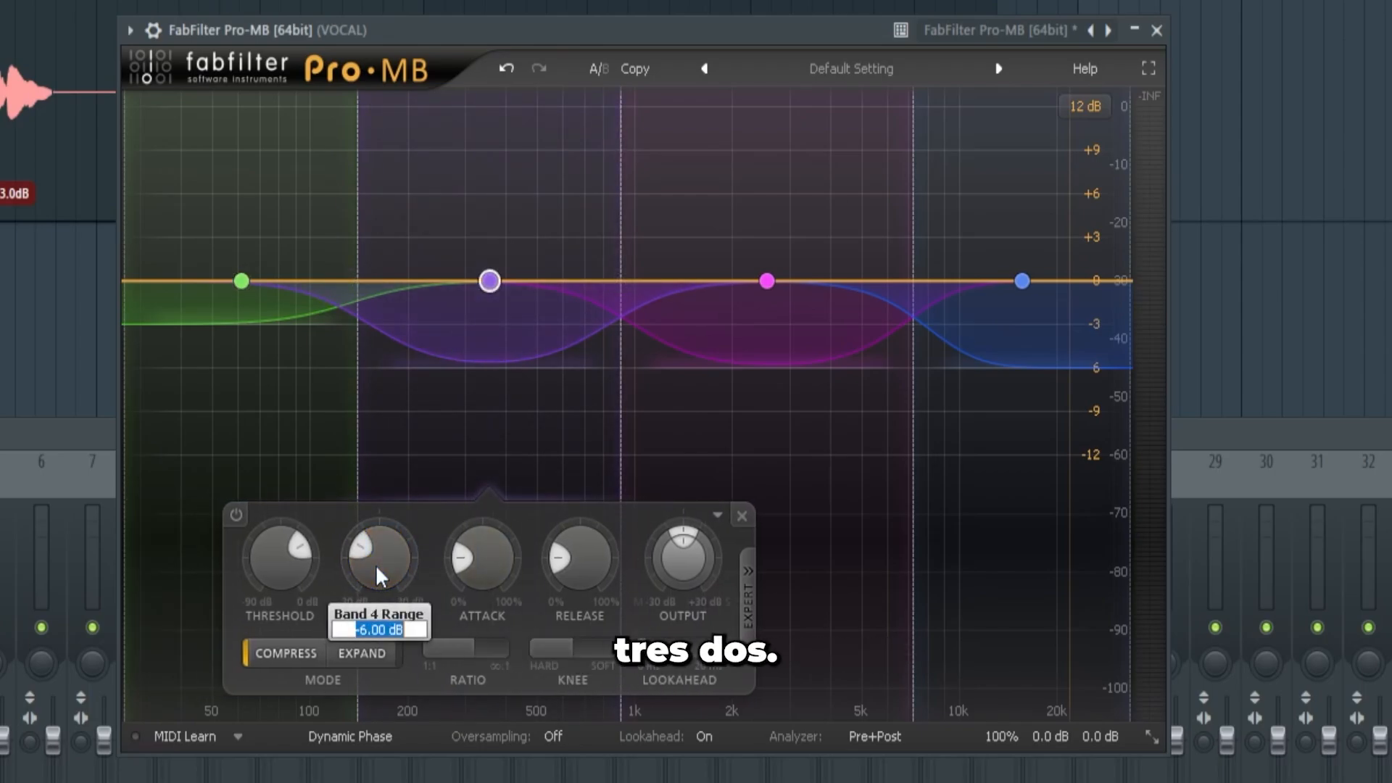
{"action": "type", "text": "-3"}
{"action": "key", "text": "Return"}
Set the range of the remaining upper compression bands to -3 dB and listen to the vocal
{"action": "left_click", "coordinate": [1022, 281]}
{"action": "double_click", "coordinate": [770, 556]}
{"action": "type", "text": "-"}
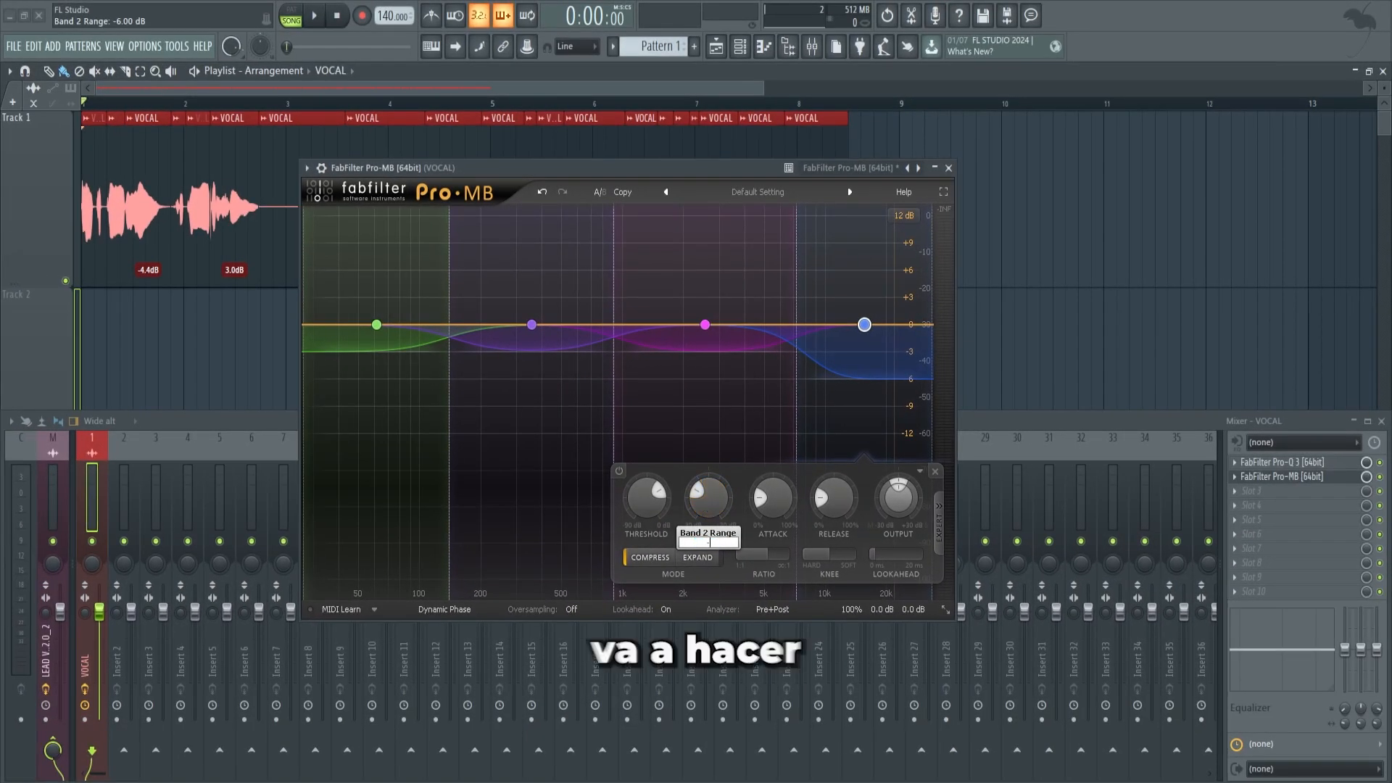
{"action": "type", "text": "3"}
{"action": "key", "text": "Return"}
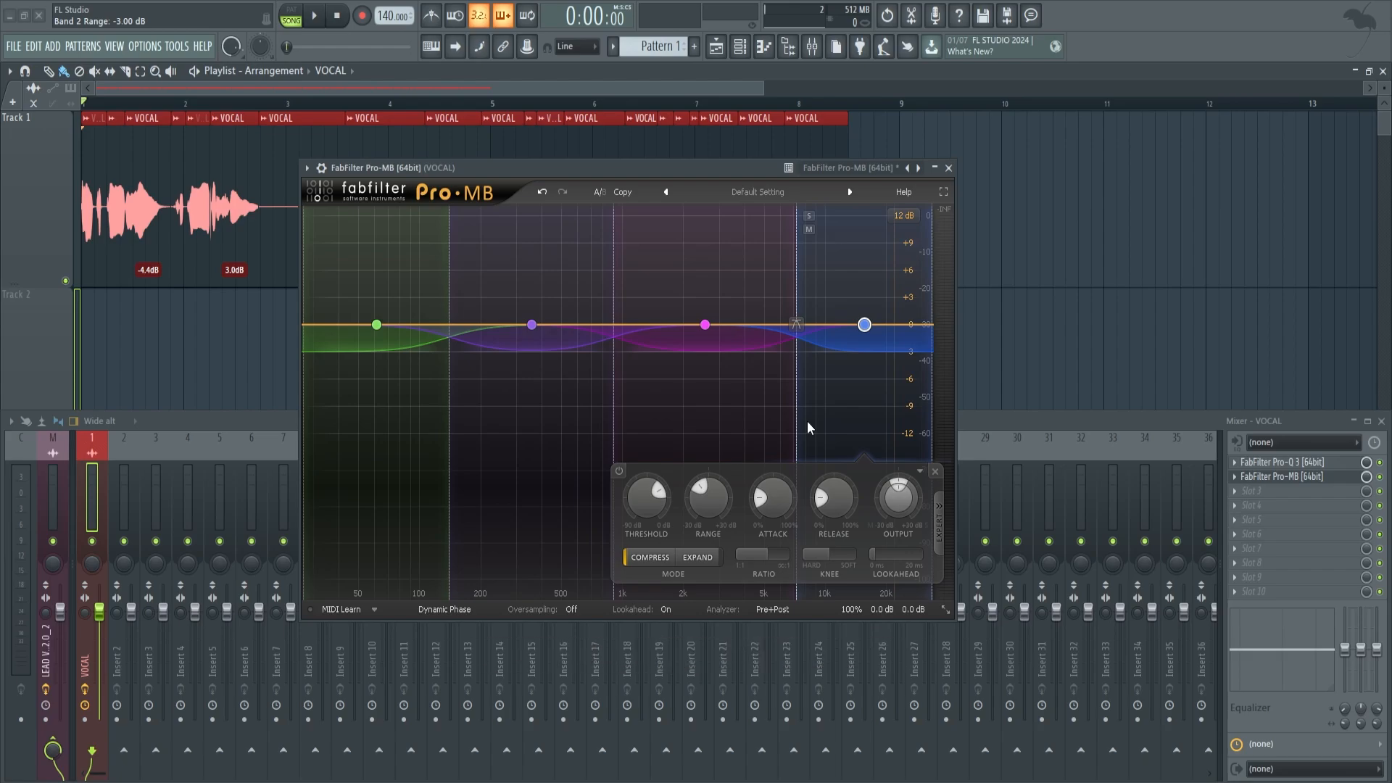
{"action": "key", "text": "space"}
{"action": "key", "text": "space"}
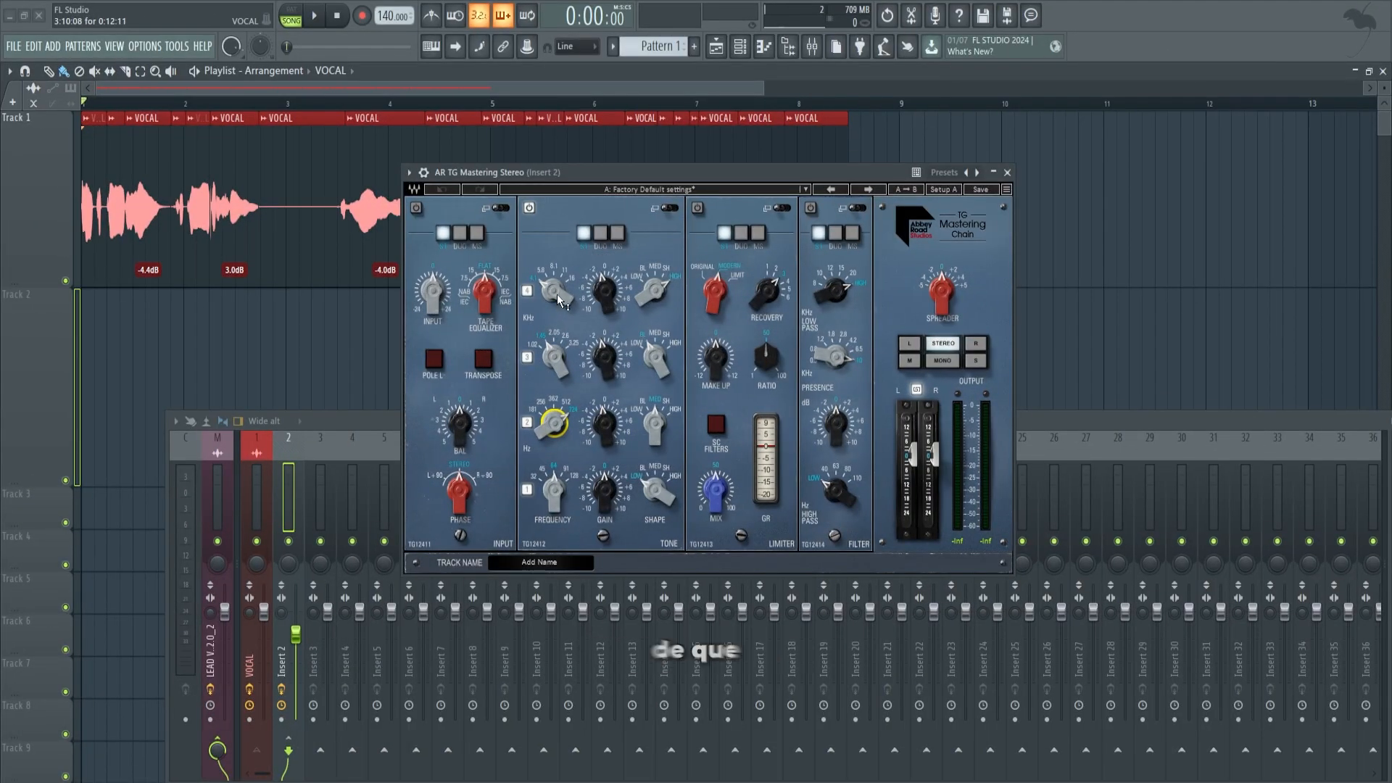
Examine the TG Mastering Chain, API-560 and Maag EQ4 equalizers loaded on the vocal's mixer insert
{"action": "left_click", "coordinate": [560, 300]}
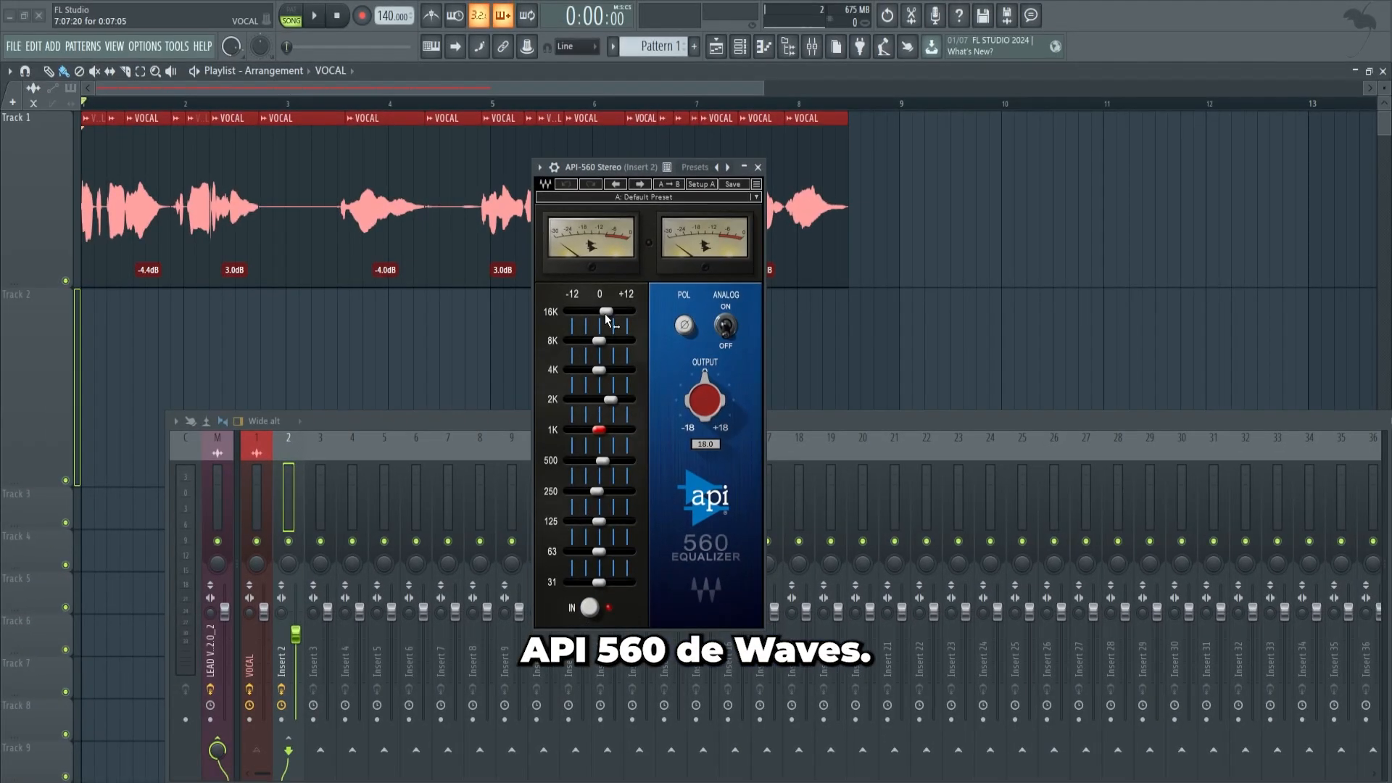
{"action": "mouse_move", "coordinate": [609, 259]}
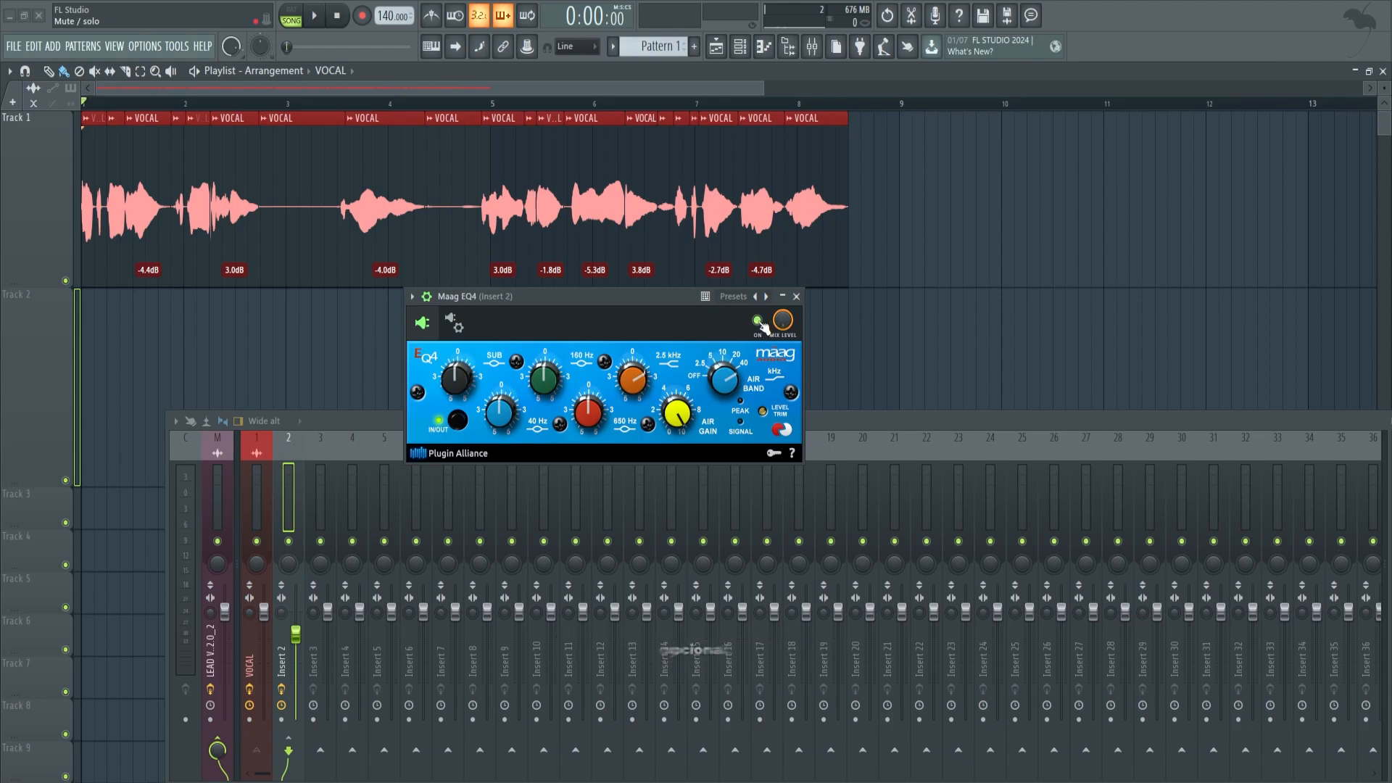
{"action": "left_click_drag", "start_coordinate": [574, 310], "coordinate": [594, 245]}
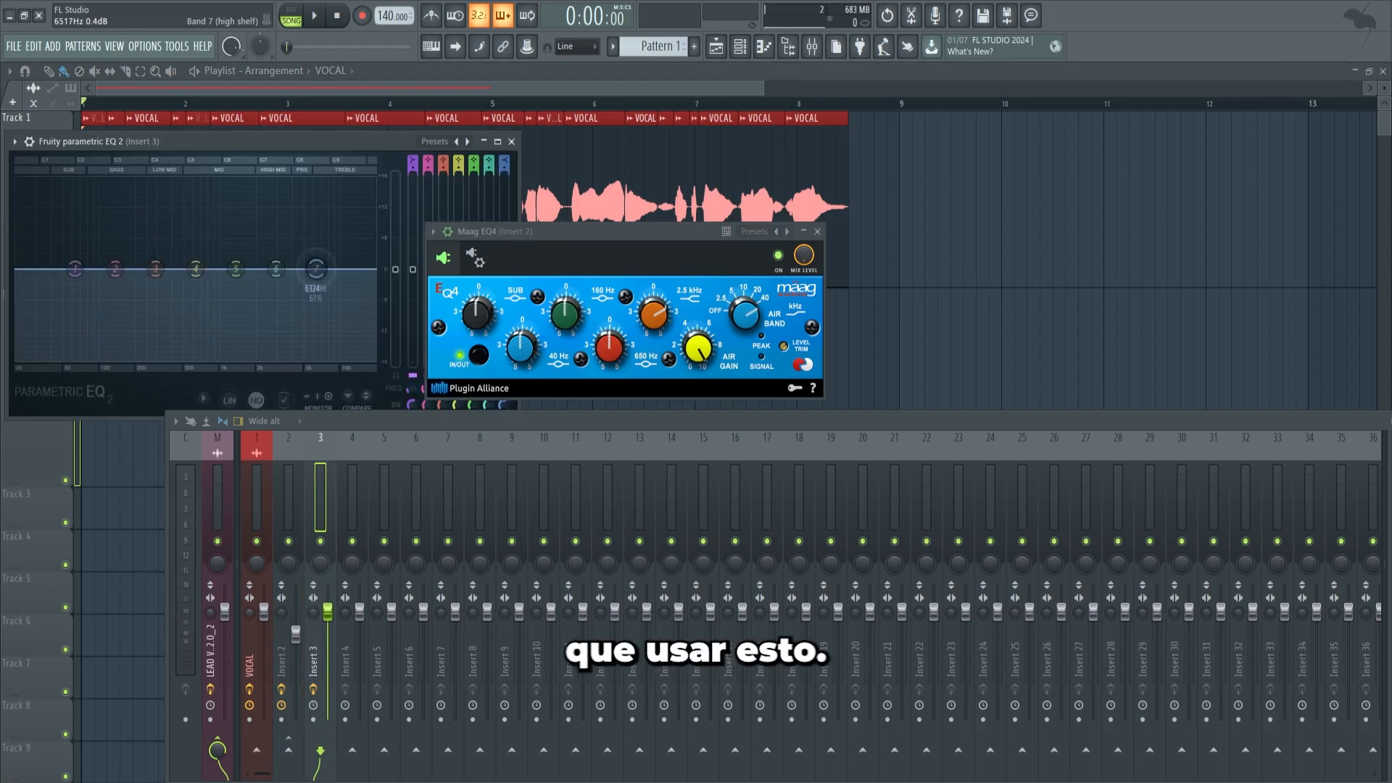
Boost band 7's high shelf by about 6 dB in Fruity Parametric EQ 2 and lower its frequency below 3 kHz, beside the Maag EQ4
{"action": "left_click_drag", "start_coordinate": [316, 268], "coordinate": [269, 232]}
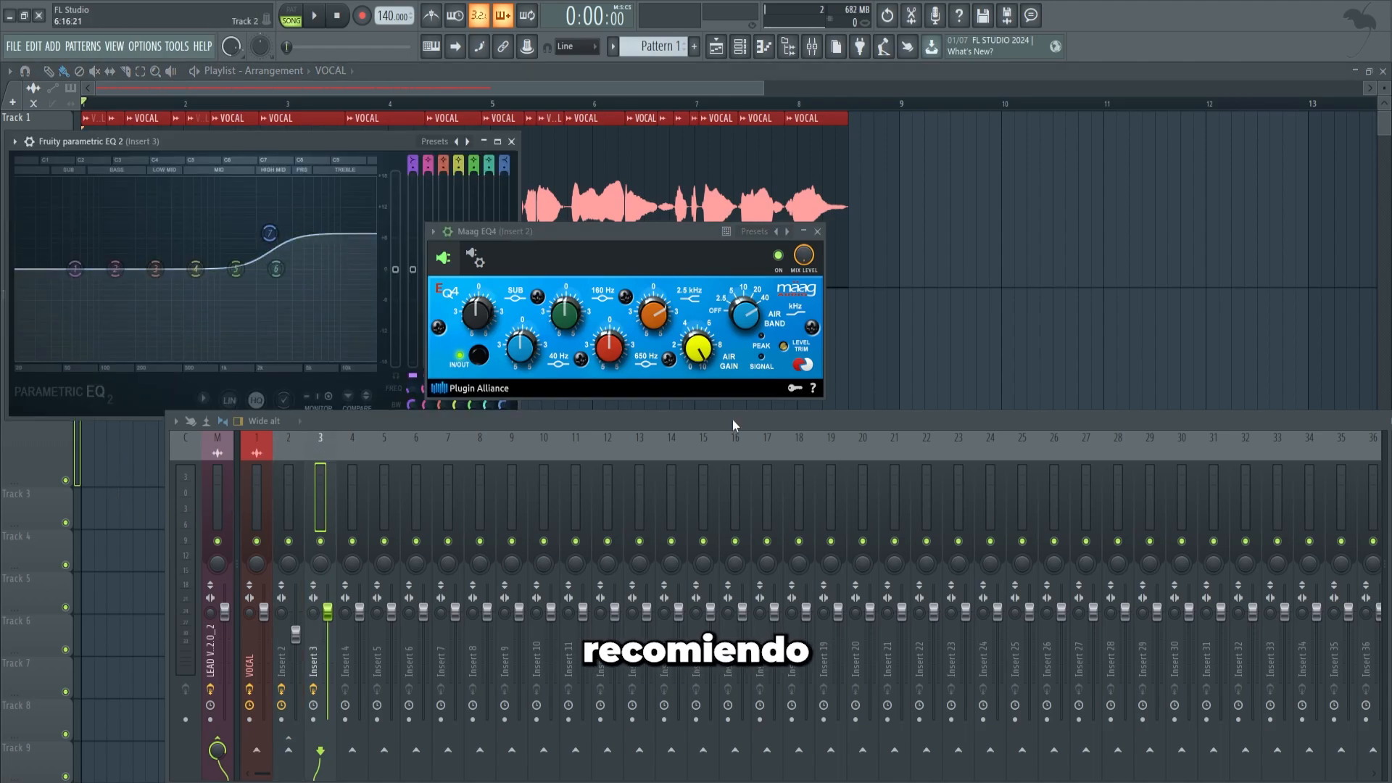
{"action": "left_click_drag", "start_coordinate": [632, 233], "coordinate": [760, 176]}
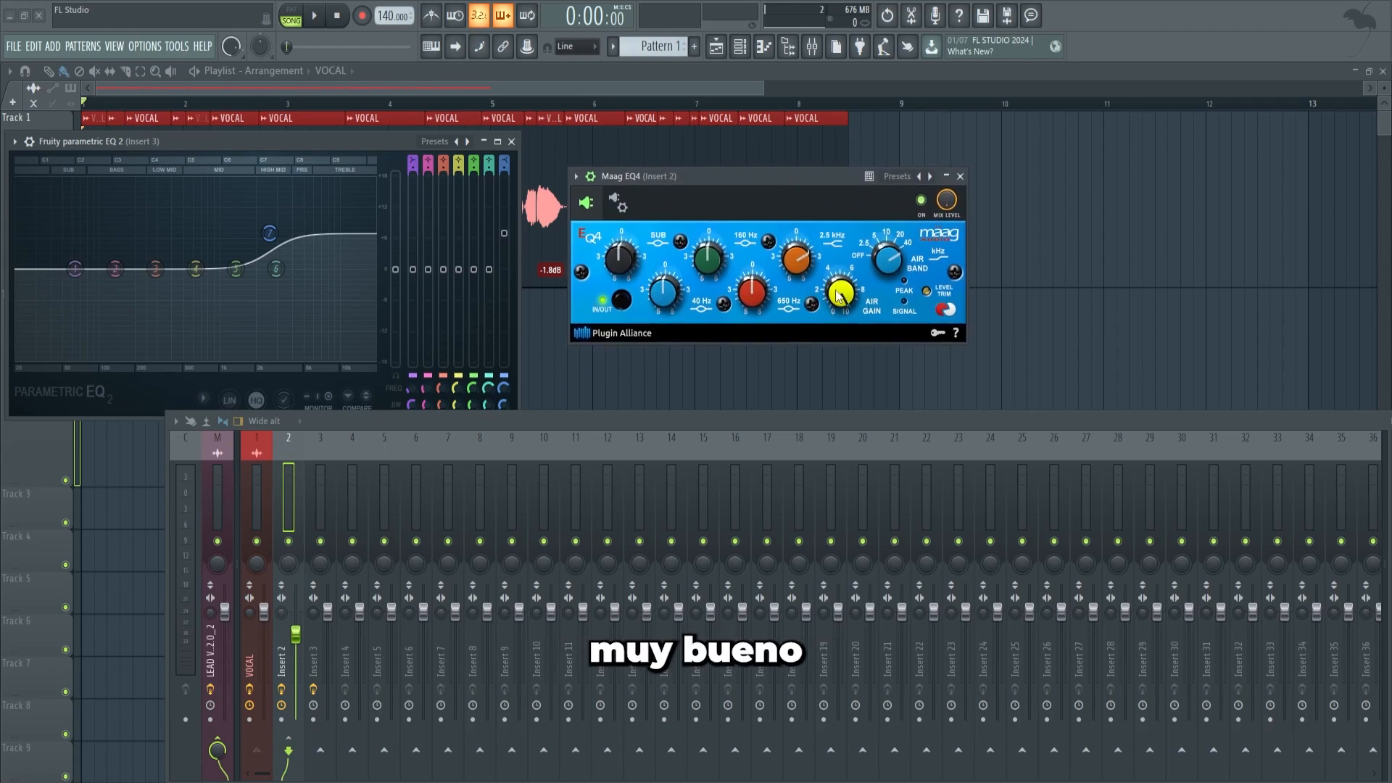
{"action": "left_click", "coordinate": [269, 233]}
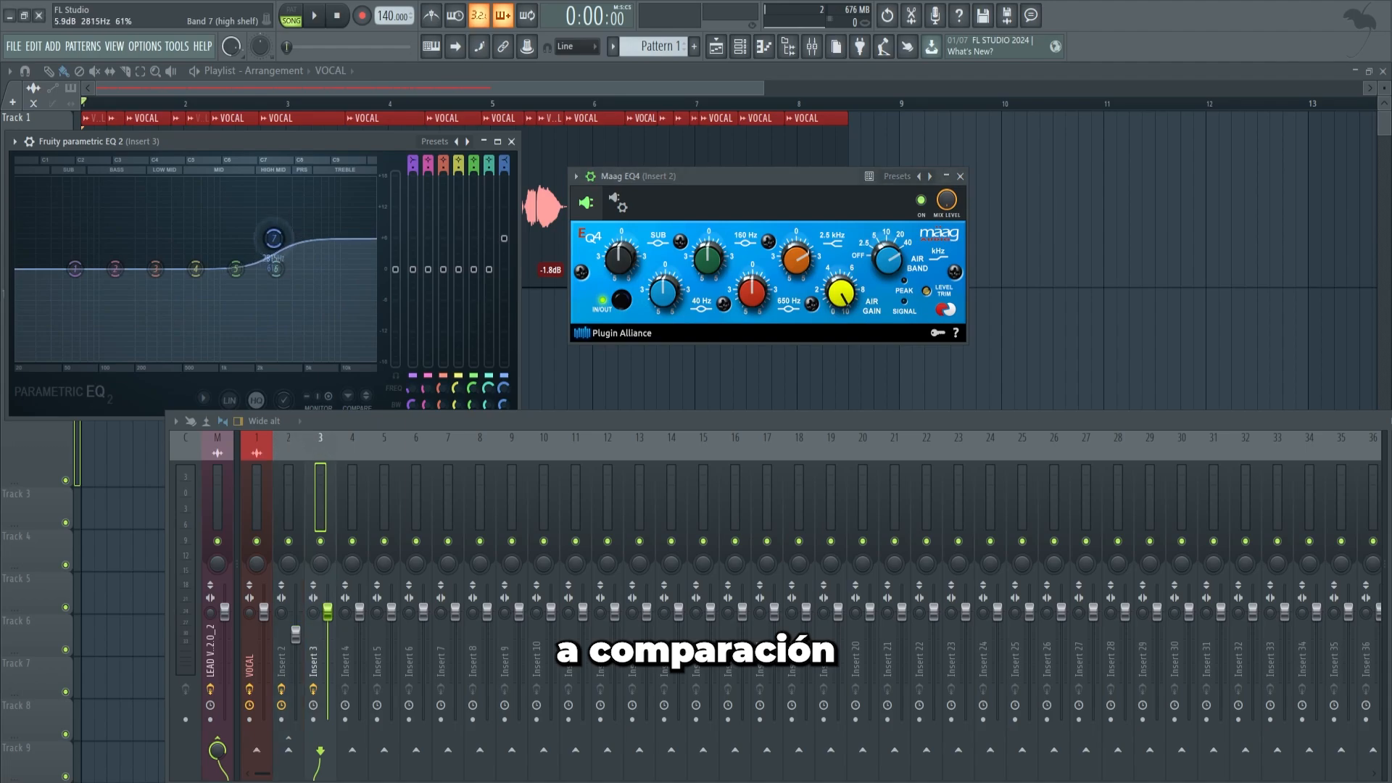
{"action": "left_click_drag", "start_coordinate": [272, 234], "coordinate": [261, 235]}
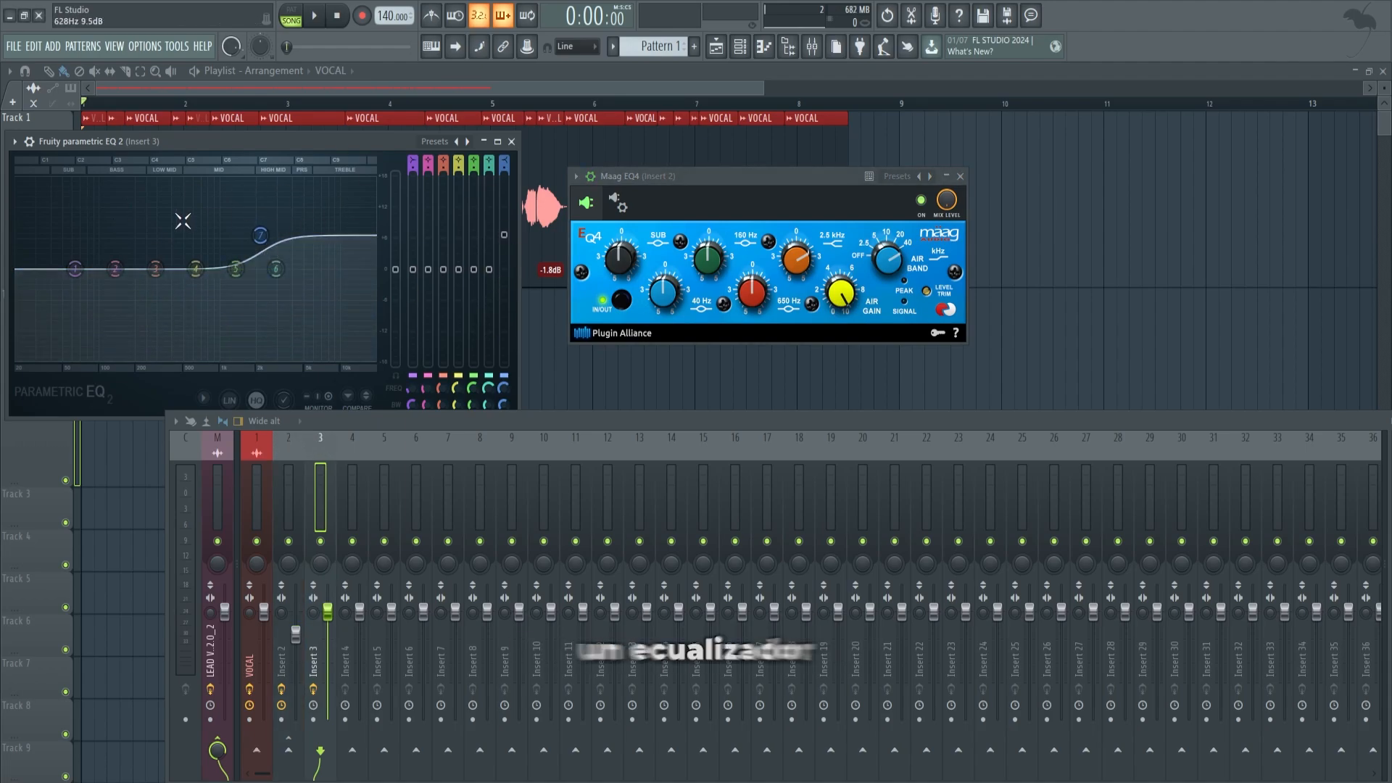
{"action": "left_click_drag", "start_coordinate": [260, 234], "coordinate": [260, 237]}
Set the Q of the Pro-Q 3 dynamic cut near 7.8 kHz to 1.885
{"action": "left_click", "coordinate": [804, 322]}
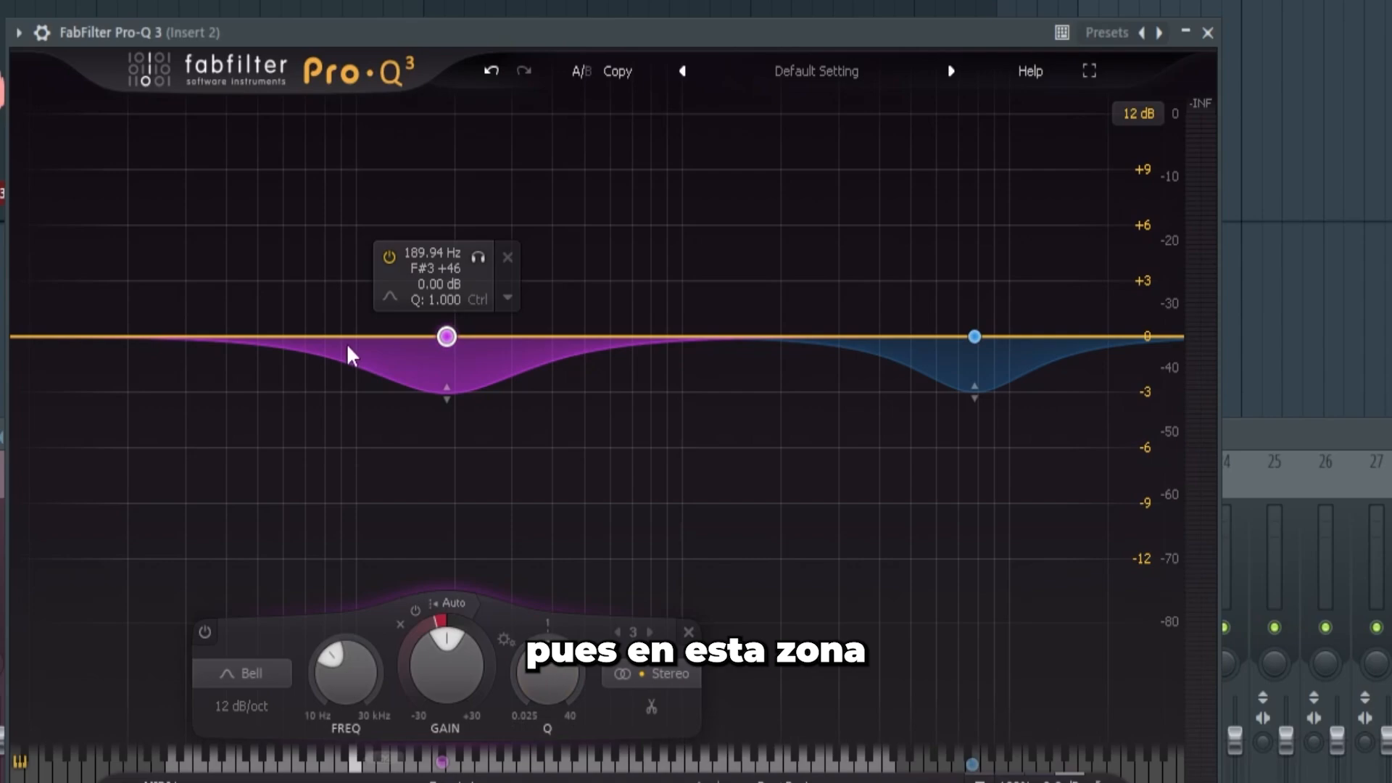
{"action": "left_click", "coordinate": [975, 337]}
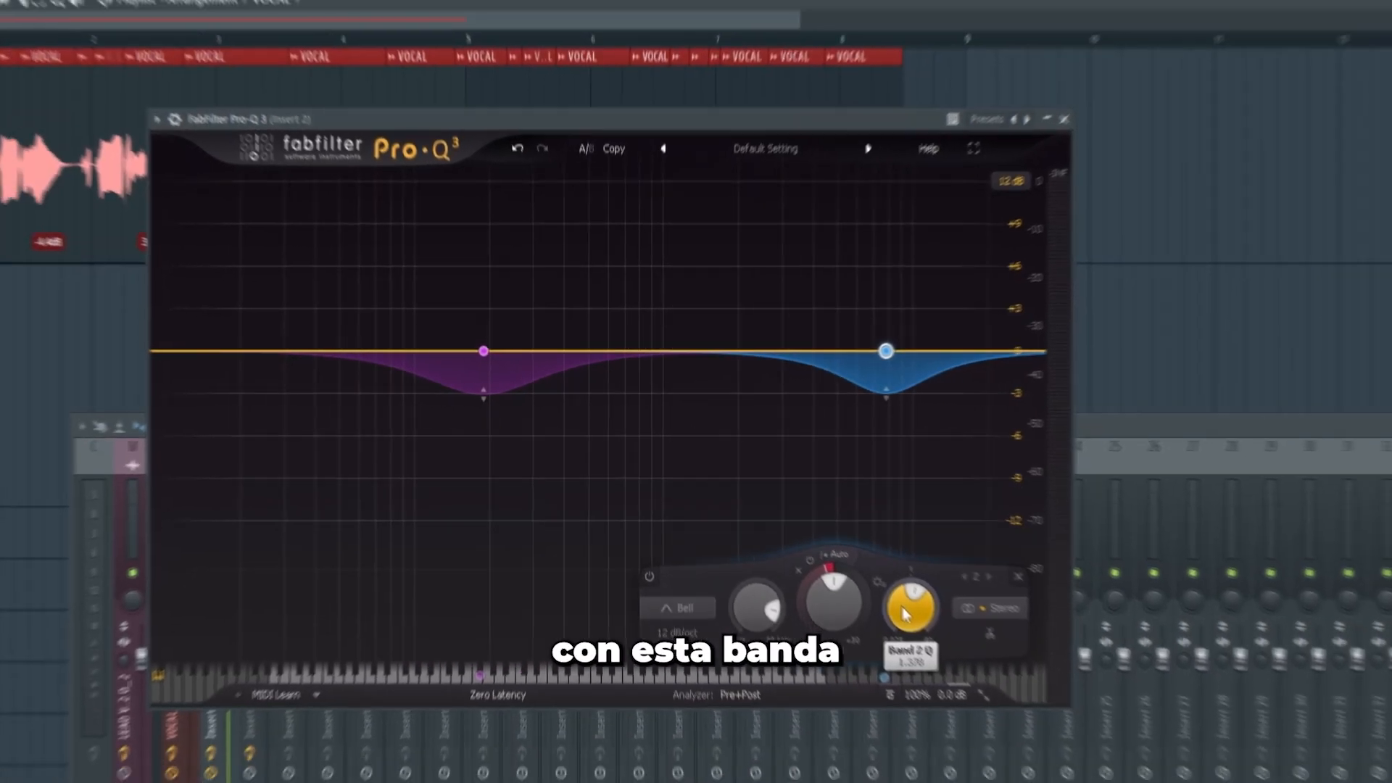
{"action": "left_click_drag", "start_coordinate": [1000, 676], "coordinate": [1000, 669]}
{"action": "left_click_drag", "start_coordinate": [852, 570], "coordinate": [852, 573]}
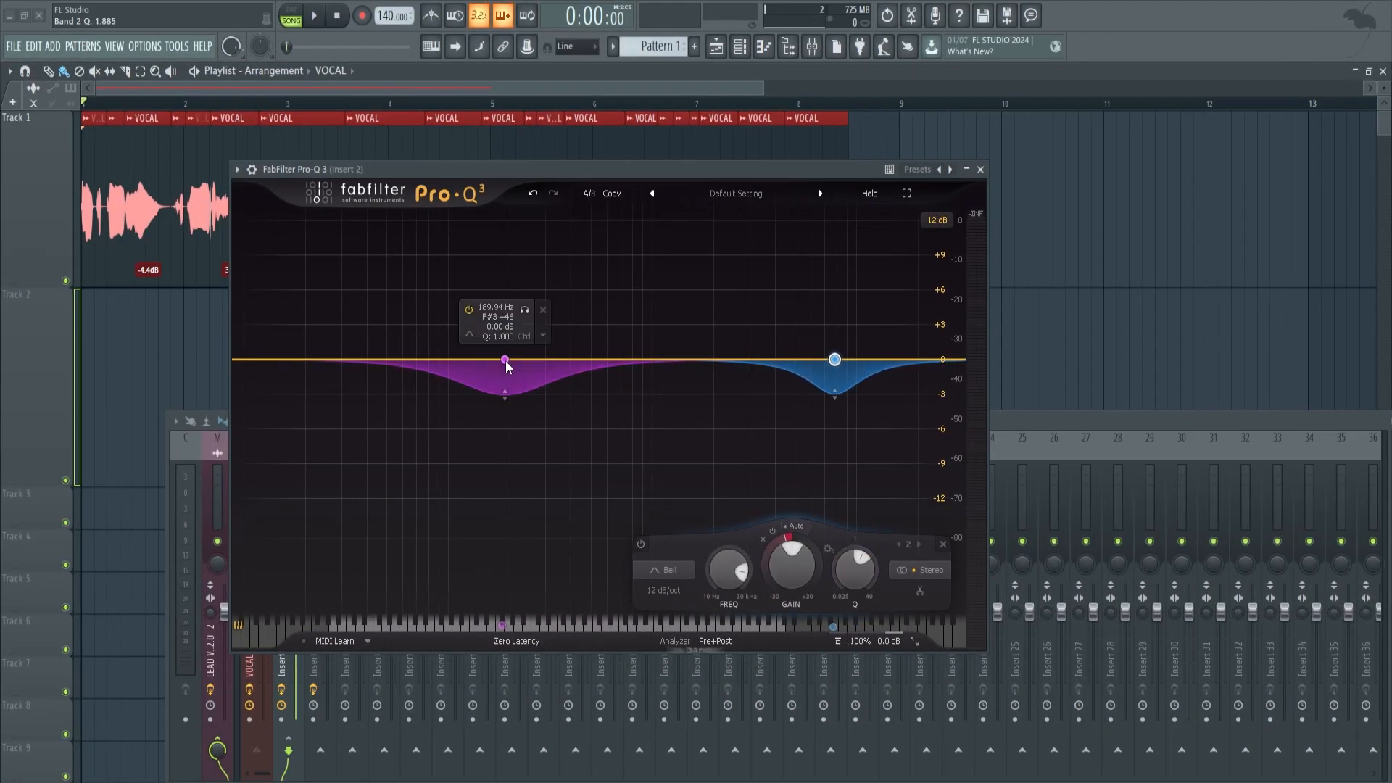
{"action": "left_click", "coordinate": [506, 362]}
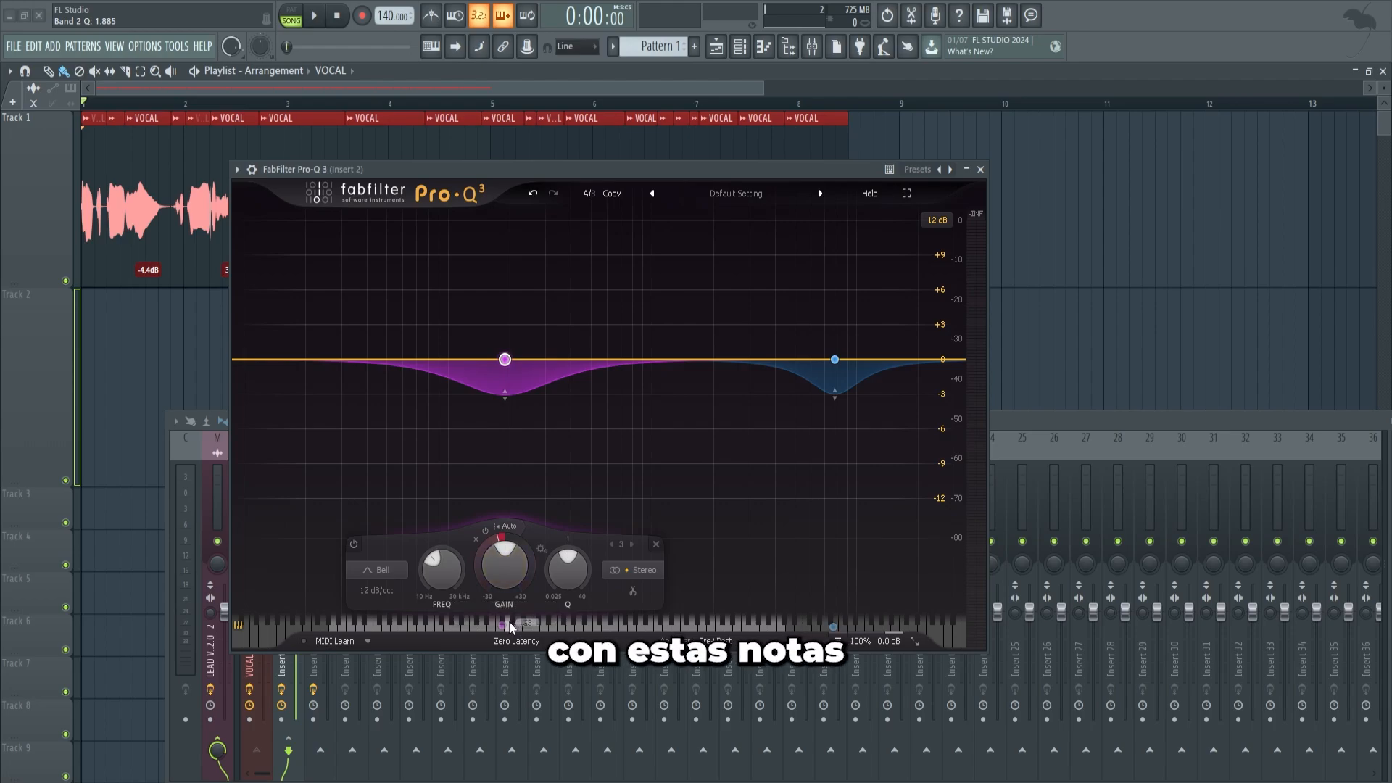
Add a shallow dynamic cut between the two existing Pro-Q 3 bands with a Q of 2.497
{"action": "left_click_drag", "start_coordinate": [747, 592], "coordinate": [746, 587]}
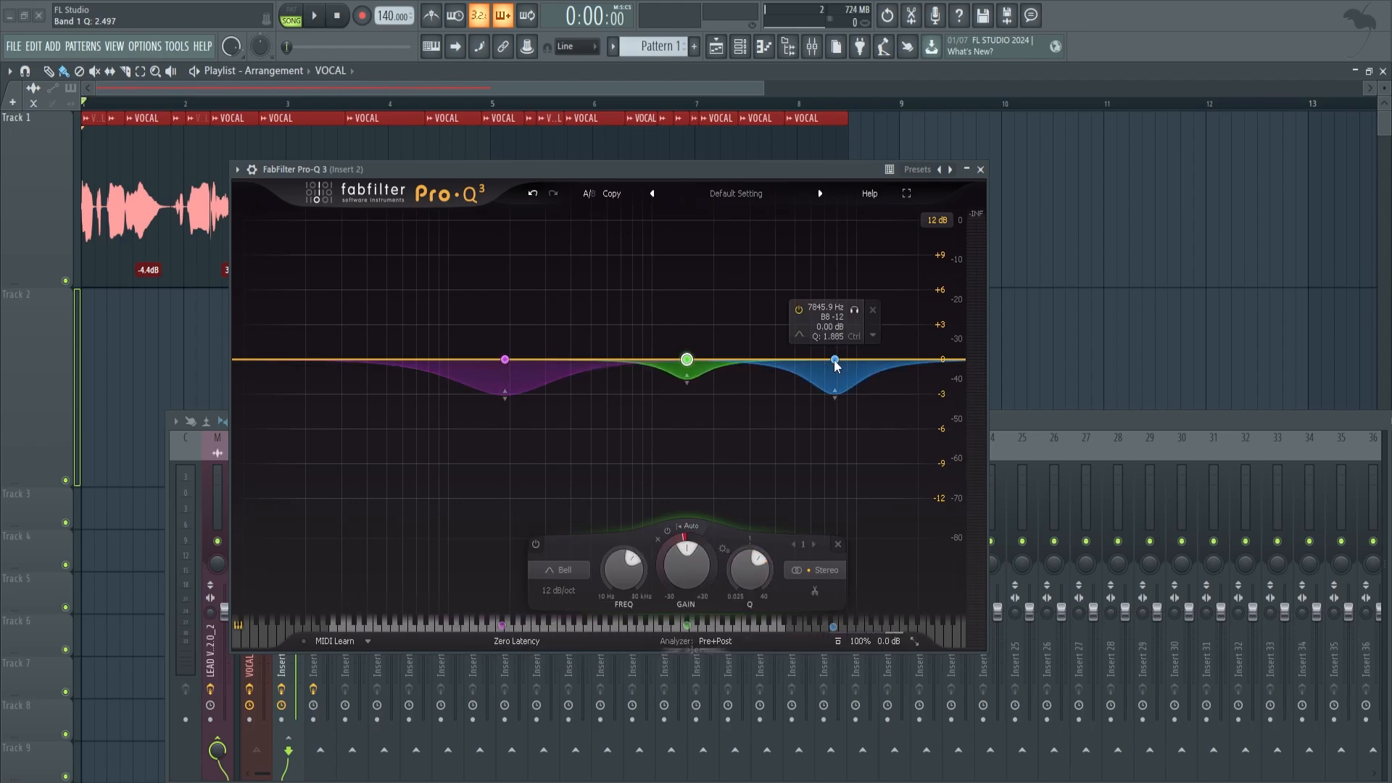
{"action": "left_click", "coordinate": [505, 360]}
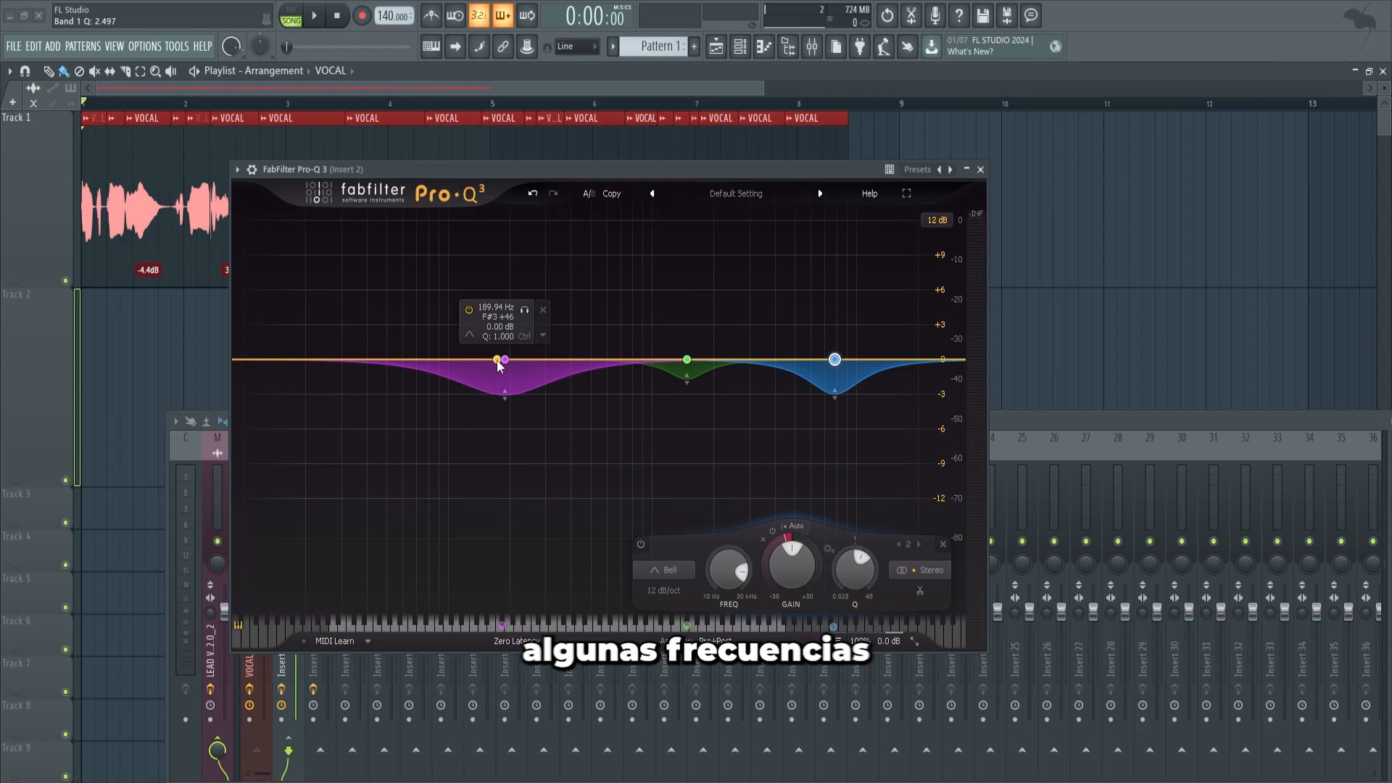
{"action": "left_click", "coordinate": [687, 360]}
{"action": "left_click_drag", "start_coordinate": [701, 542], "coordinate": [701, 550]}
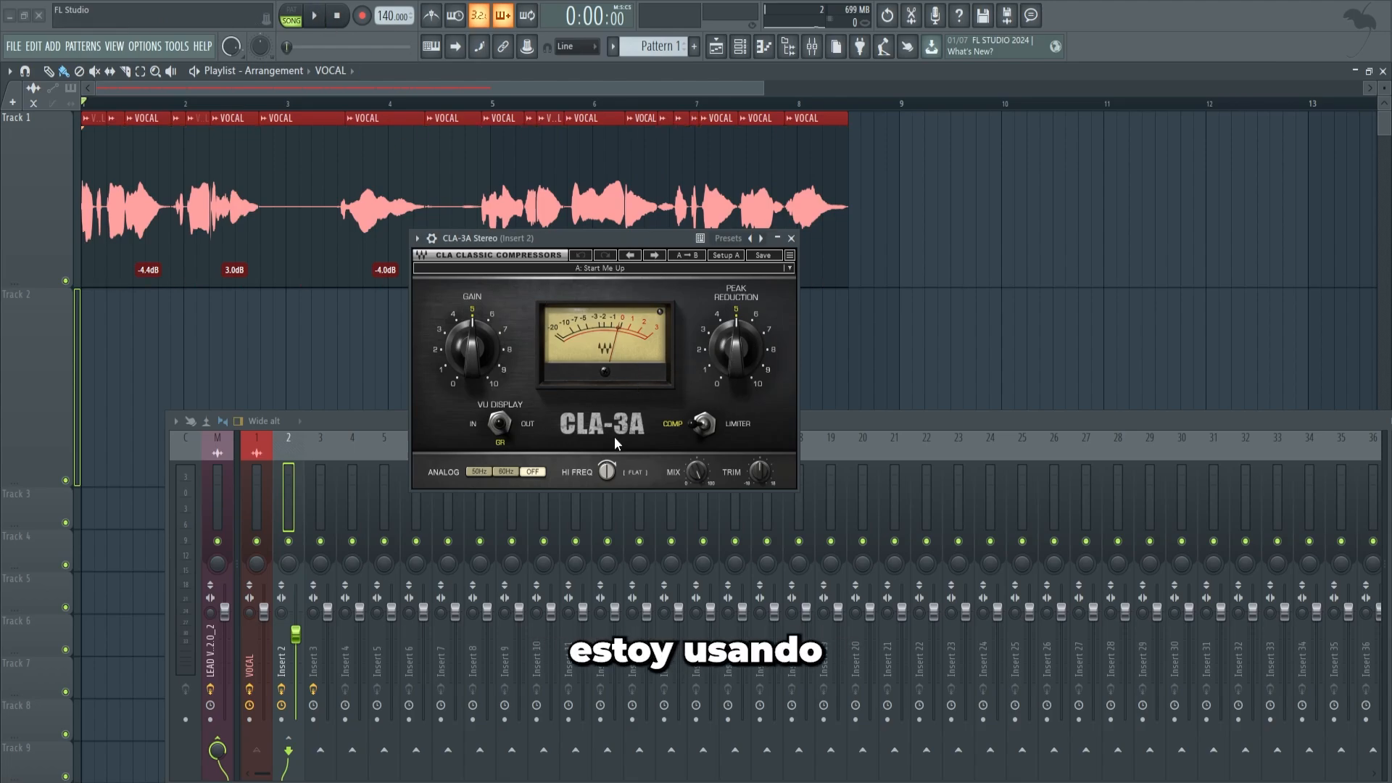
Listen to the vocal through the CLA-3A compressor and check it together with the Fruity Balance gain stage
{"action": "left_click", "coordinate": [316, 17]}
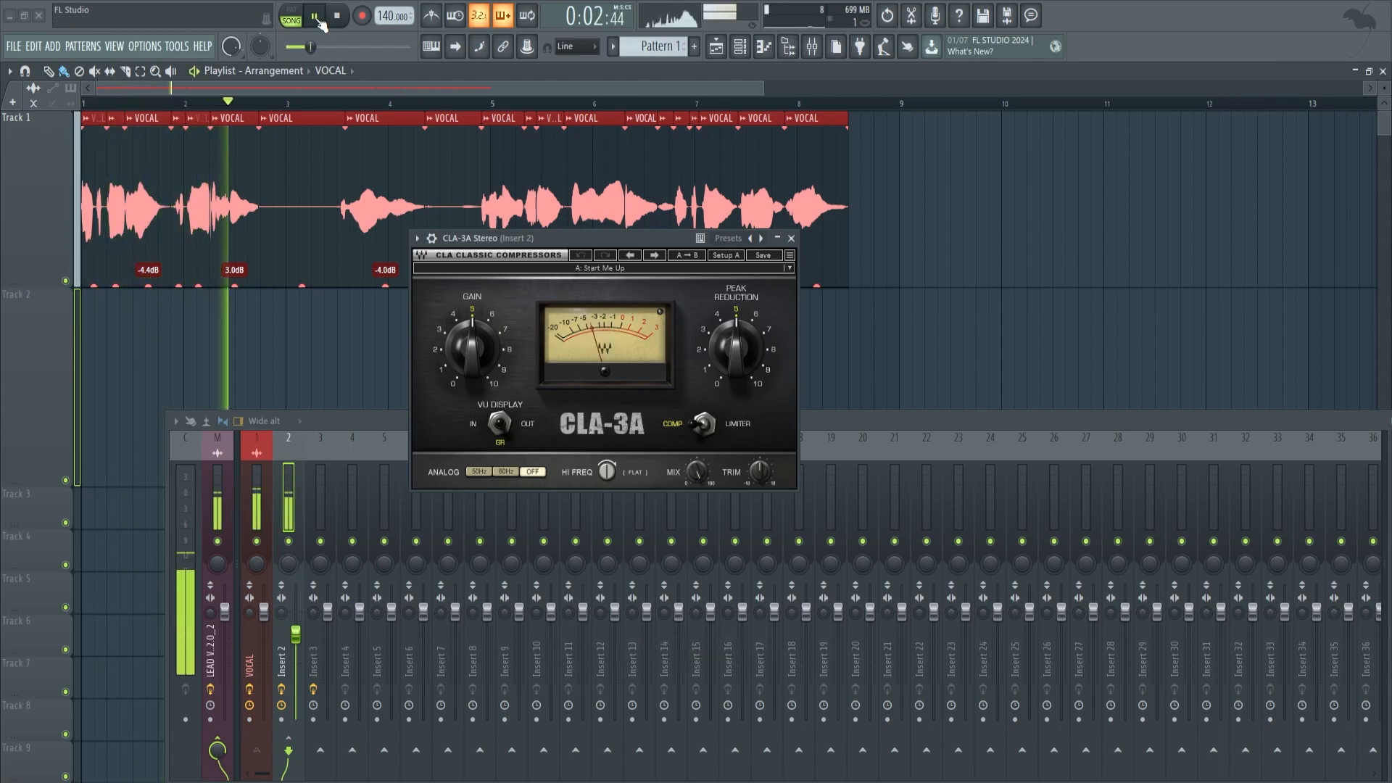
{"action": "key", "text": "space"}
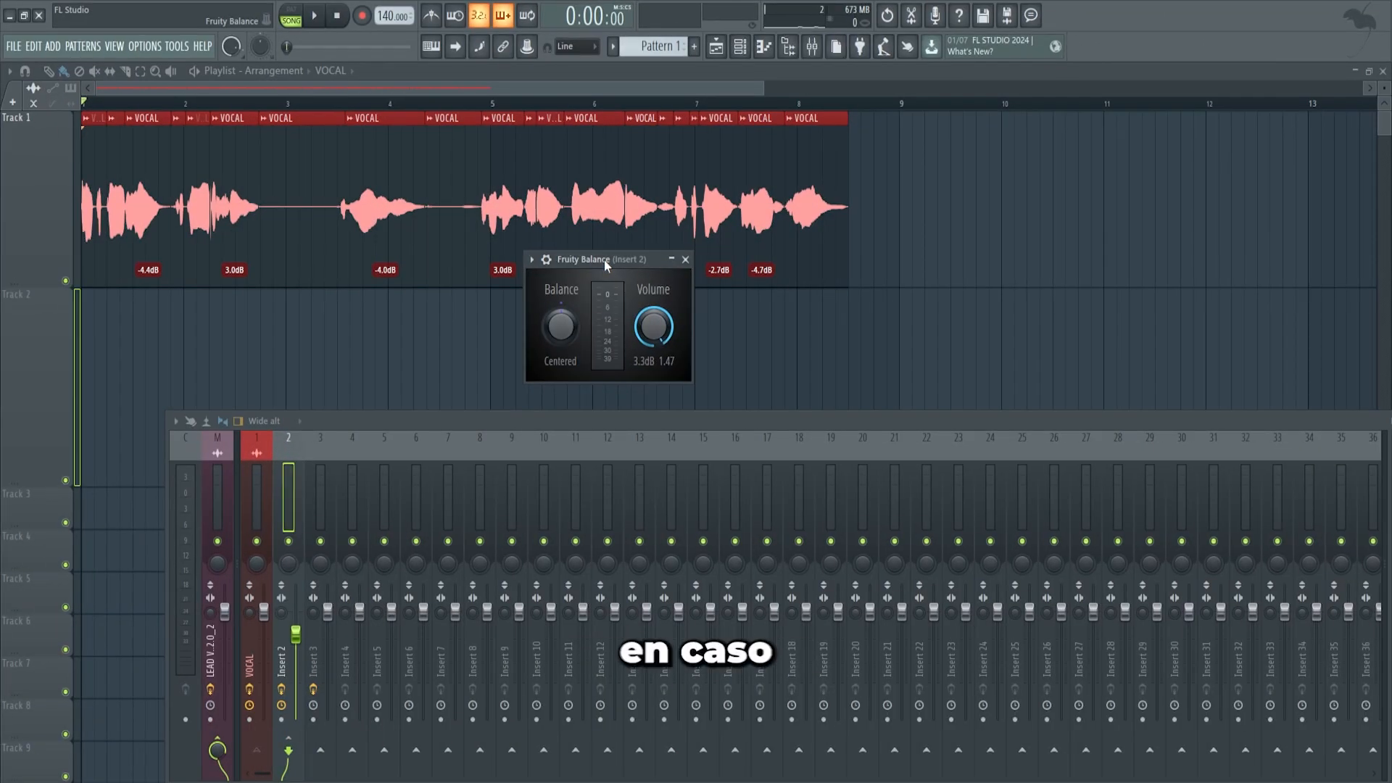
{"action": "mouse_move", "coordinate": [603, 260]}
{"action": "left_mouse_down"}
{"action": "mouse_move", "coordinate": [521, 241]}
{"action": "mouse_move", "coordinate": [589, 242]}
{"action": "left_mouse_up"}
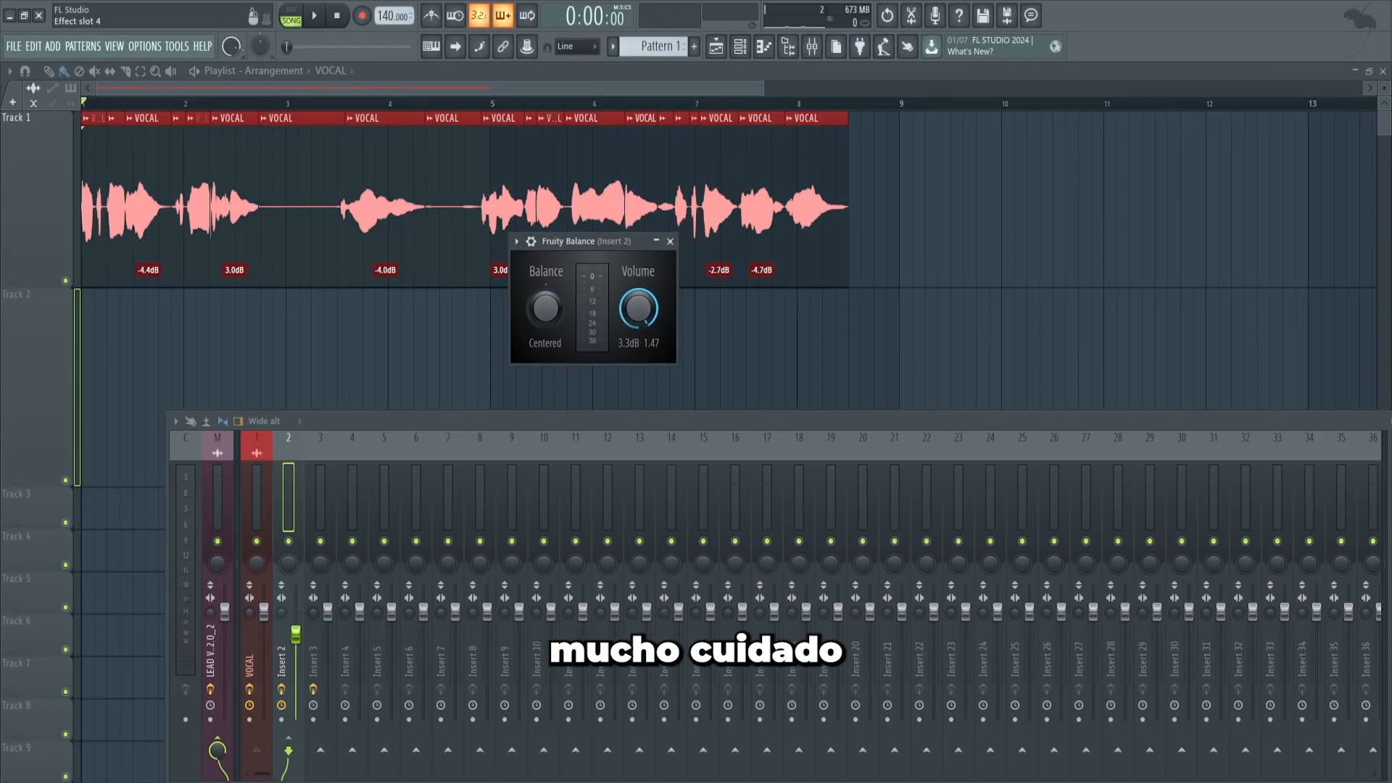
{"action": "left_click", "coordinate": [1388, 533]}
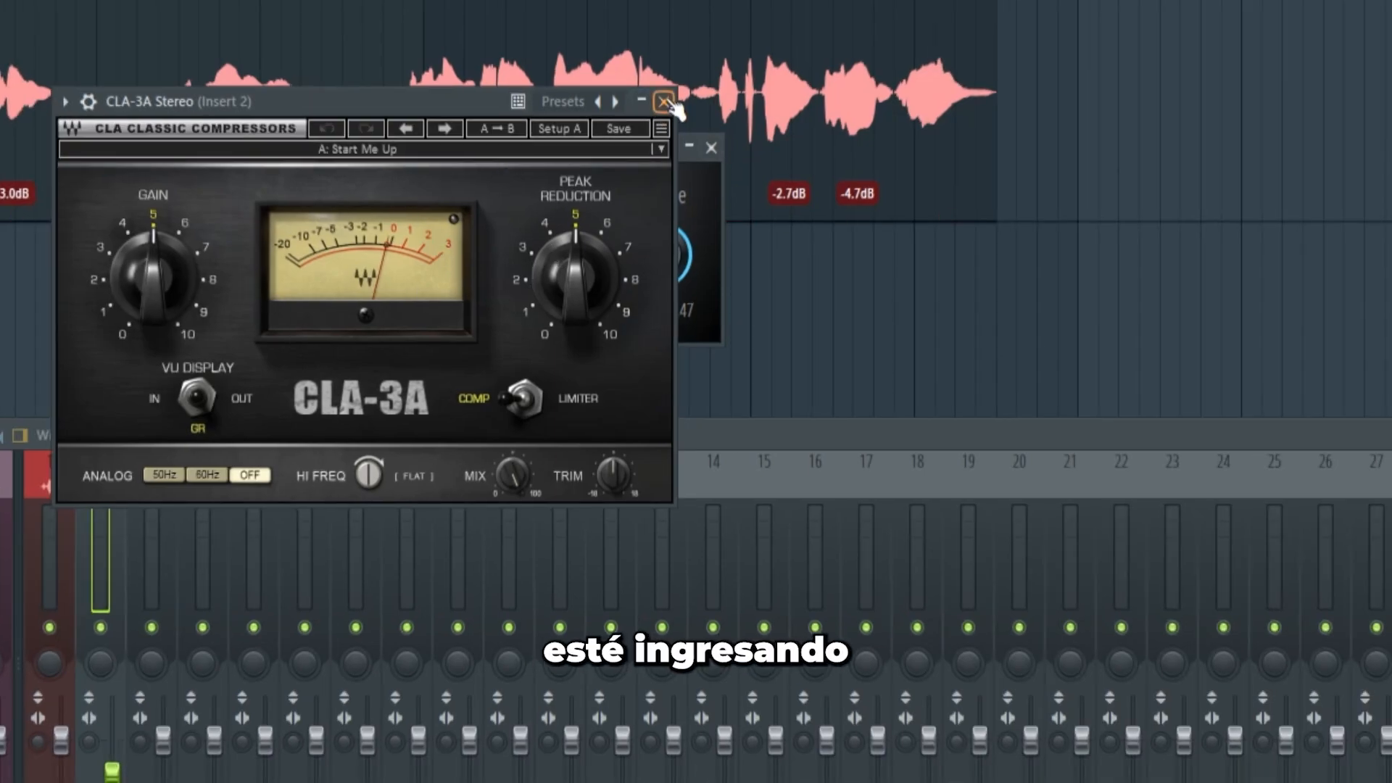
{"action": "left_click", "coordinate": [664, 101]}
{"action": "mouse_move", "coordinate": [623, 159]}
{"action": "left_mouse_down"}
{"action": "mouse_move", "coordinate": [571, 155]}
{"action": "mouse_move", "coordinate": [612, 175]}
{"action": "left_mouse_up"}
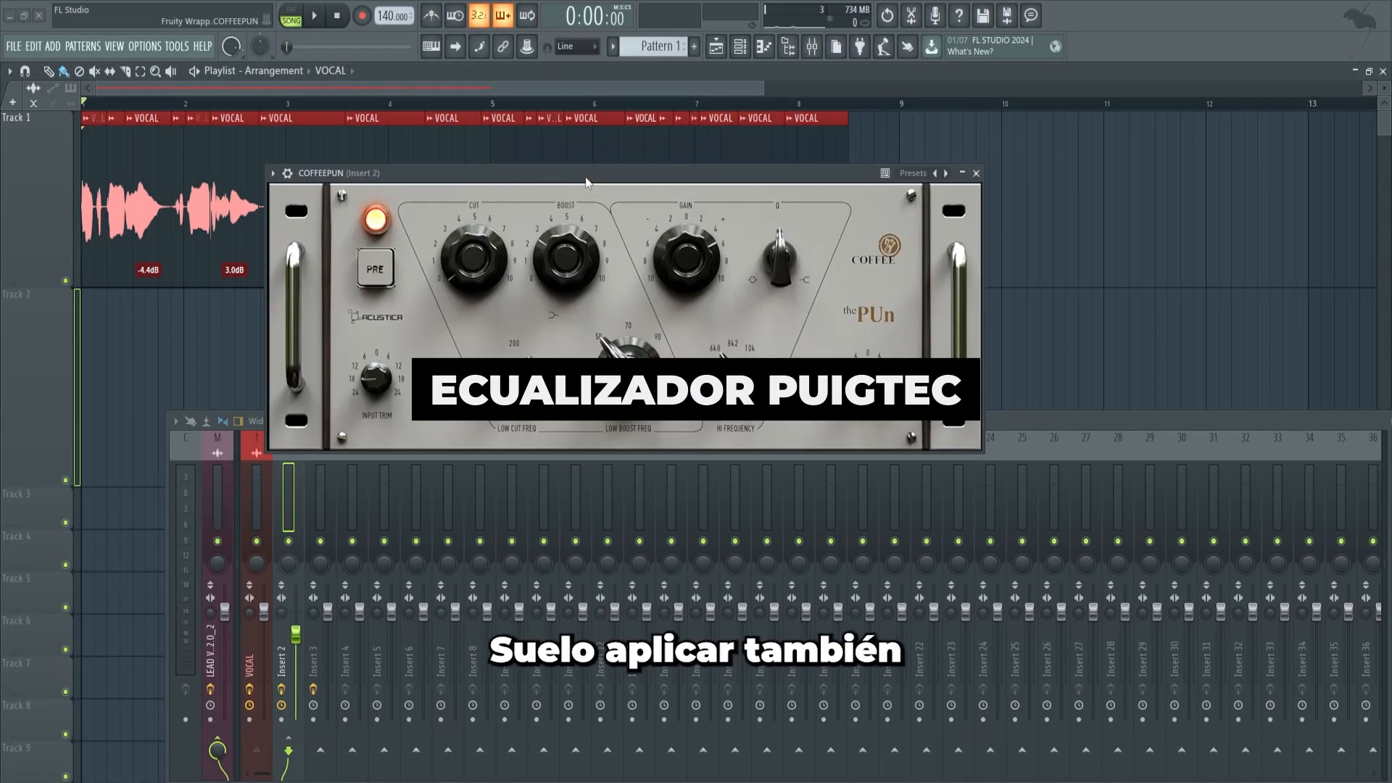
Adjust the COFFEEPUN equalizer's high-frequency gain to about 6.7 and toggle its PRE stage
{"action": "left_click_drag", "start_coordinate": [586, 179], "coordinate": [611, 187]}
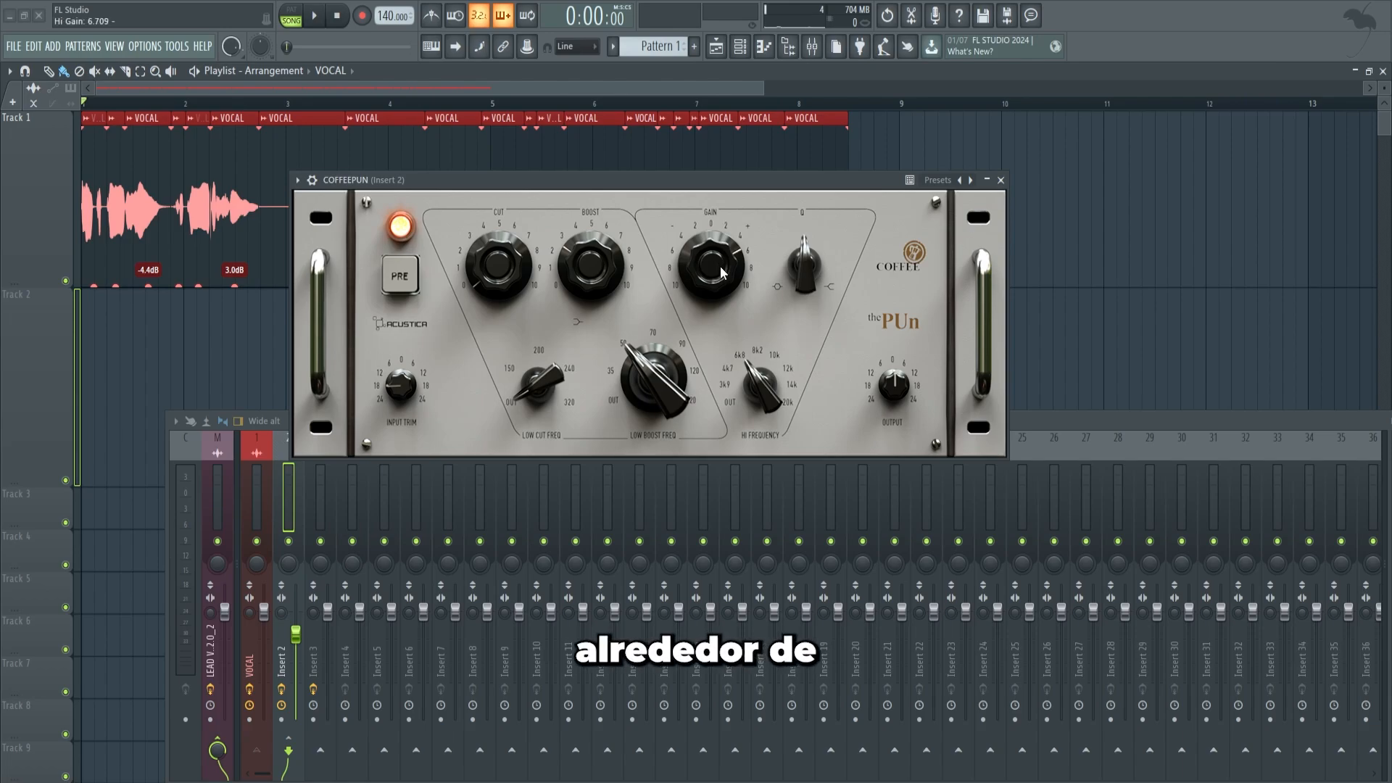
{"action": "scroll", "coordinate": [722, 273], "scroll_direction": "up", "scroll_amount": 1}
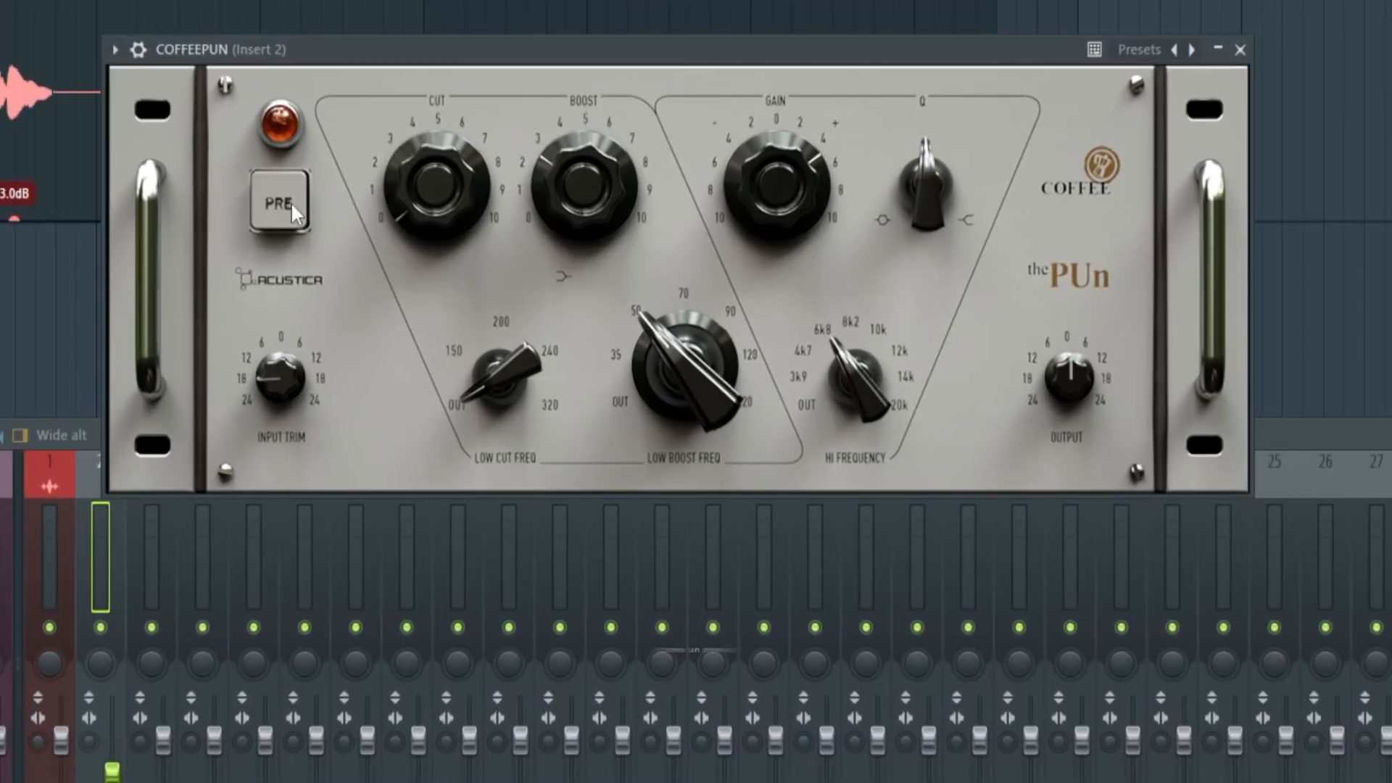
{"action": "left_click", "coordinate": [291, 205]}
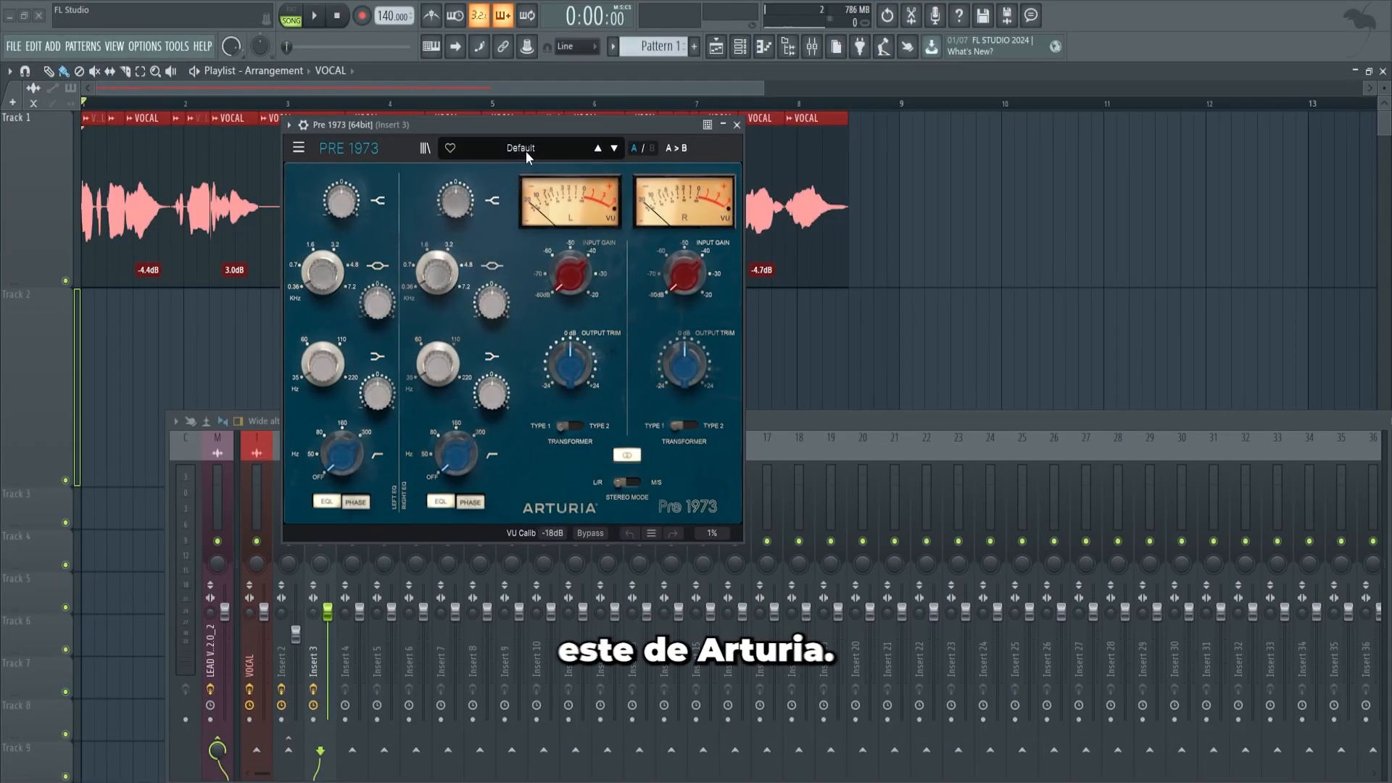
Browse the presets of the Arturia Pre 1973 and Pre TridA preamps on insert 3
{"action": "left_click", "coordinate": [525, 151]}
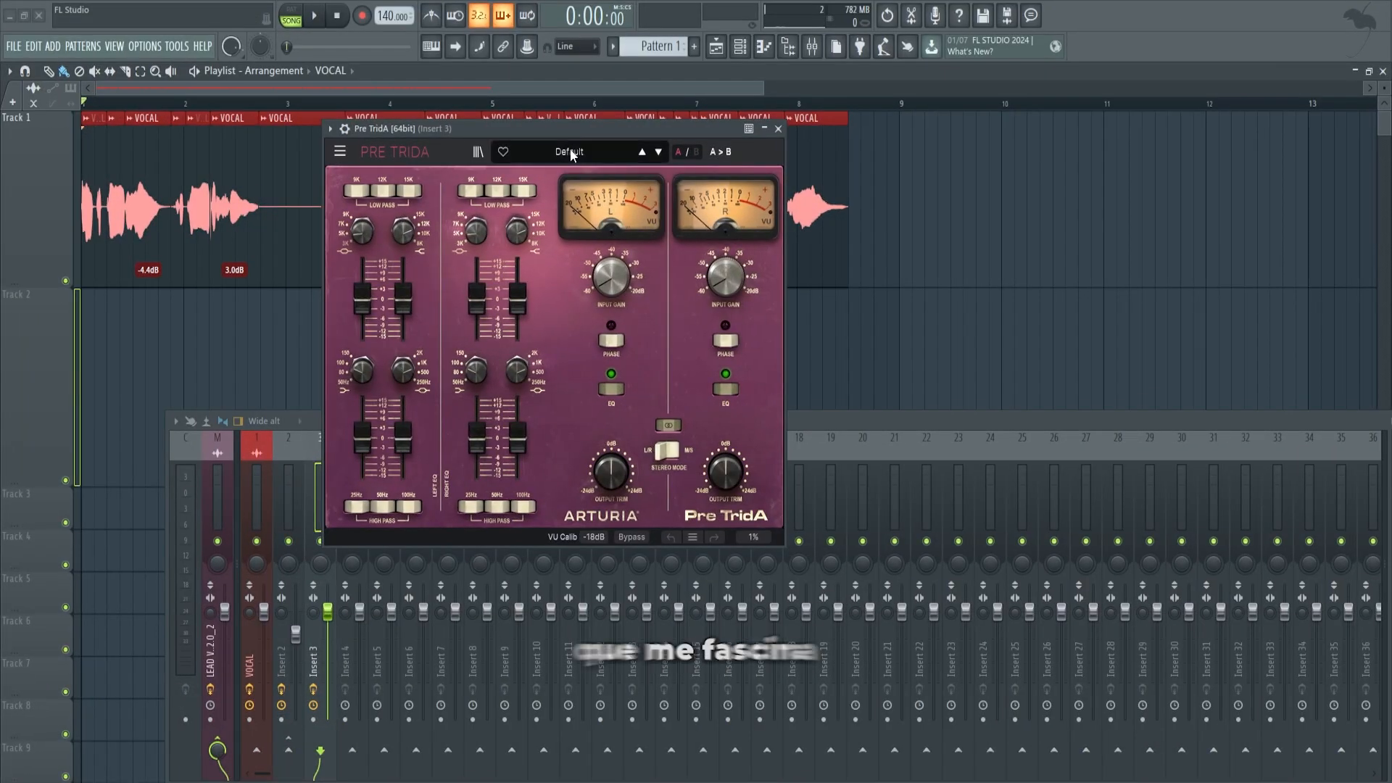
{"action": "left_click", "coordinate": [573, 152]}
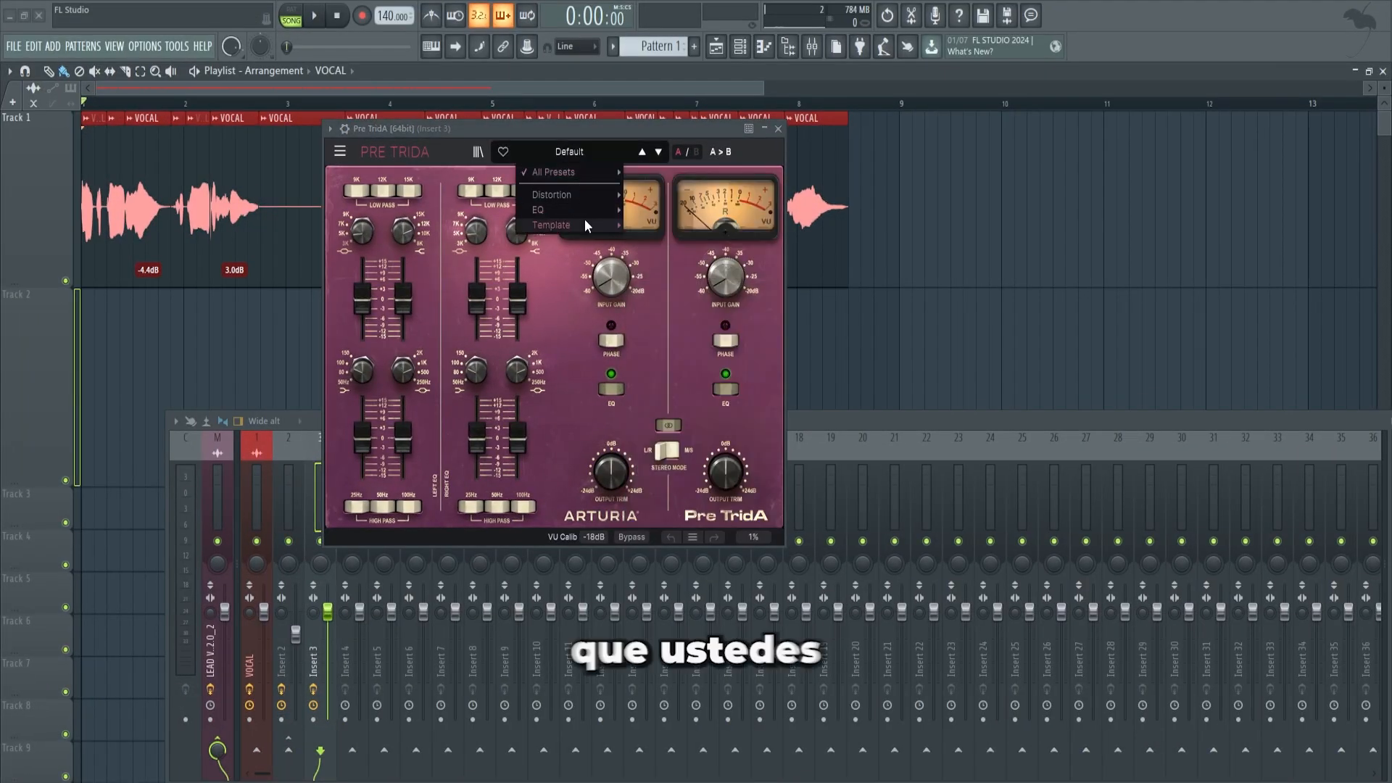
{"action": "left_click", "coordinate": [560, 267]}
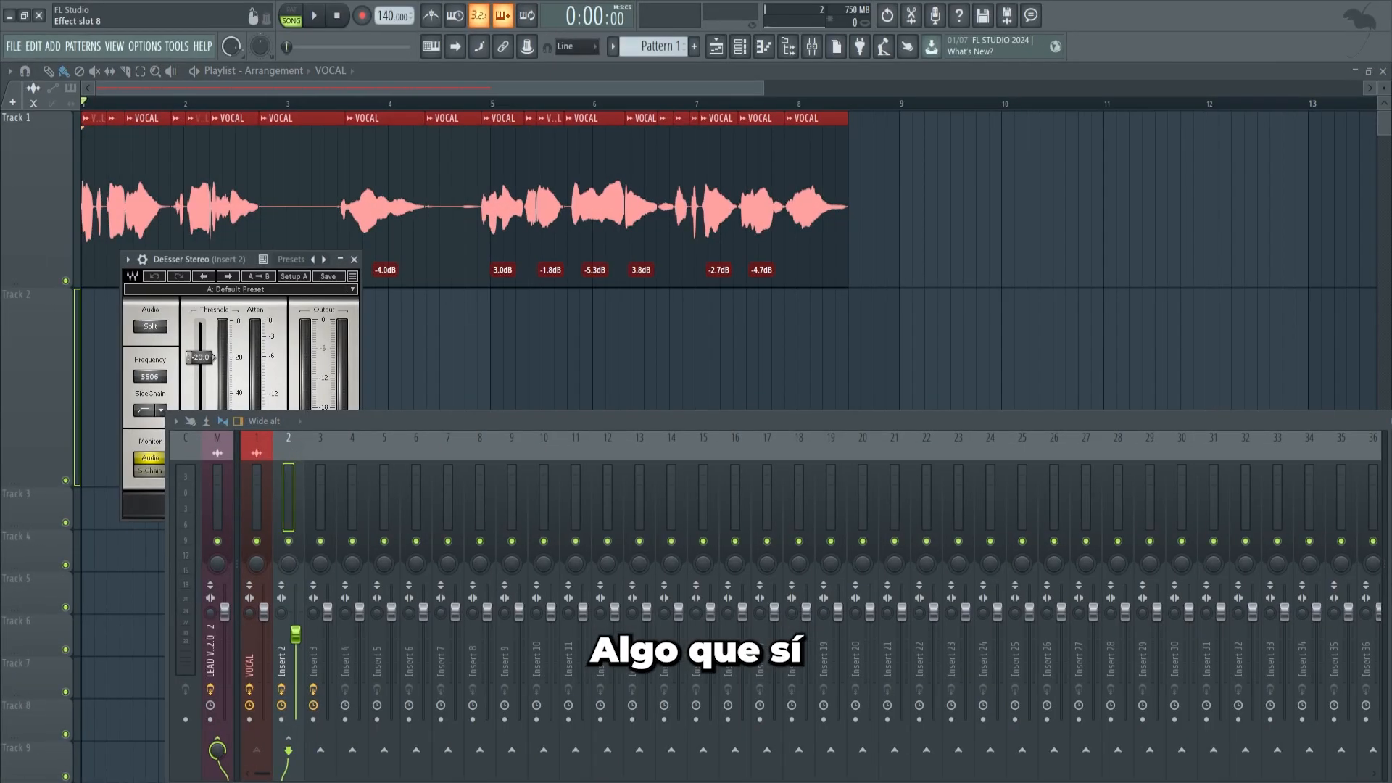
Detach the DeEsser window from the mixer and lower its threshold to -22.1 while the vocal plays
{"action": "left_click", "coordinate": [128, 259]}
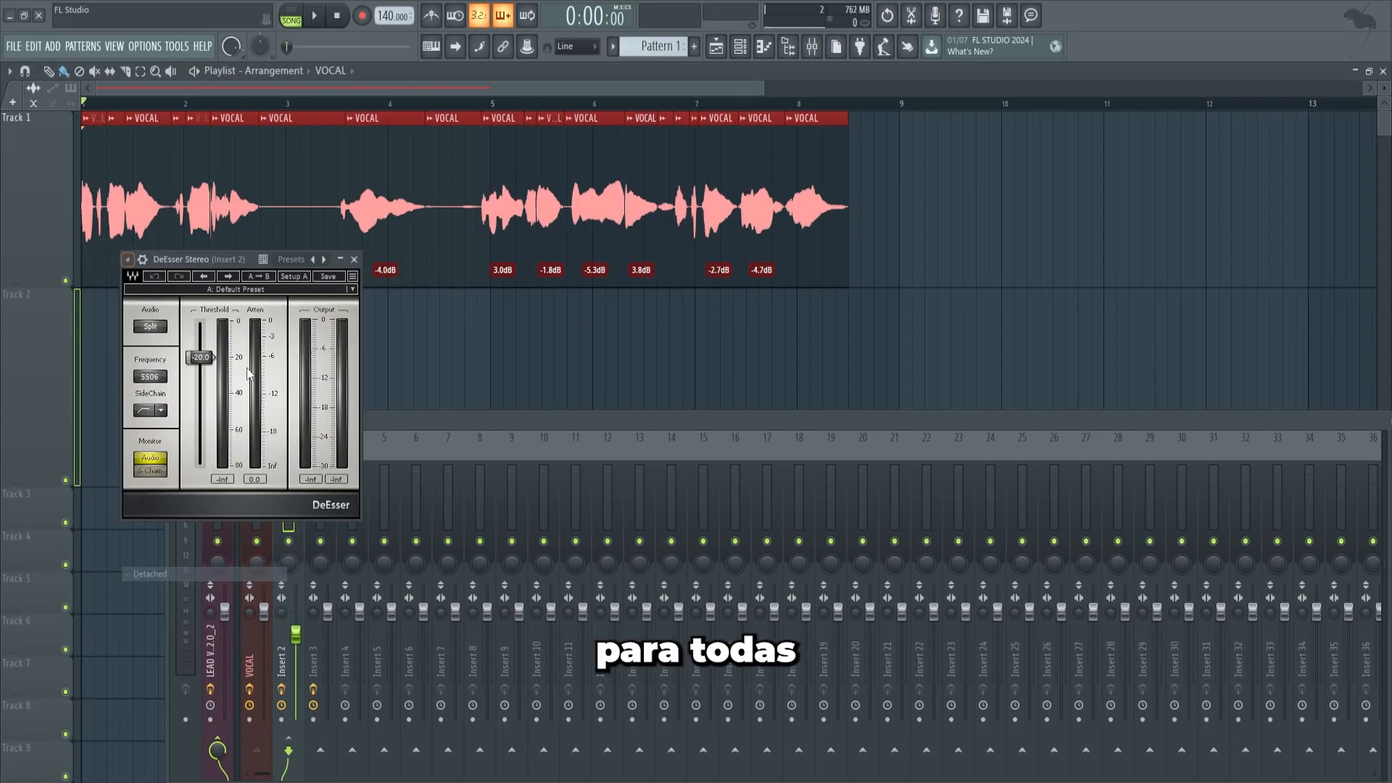
{"action": "left_click", "coordinate": [246, 573]}
{"action": "left_click_drag", "start_coordinate": [239, 270], "coordinate": [595, 185]}
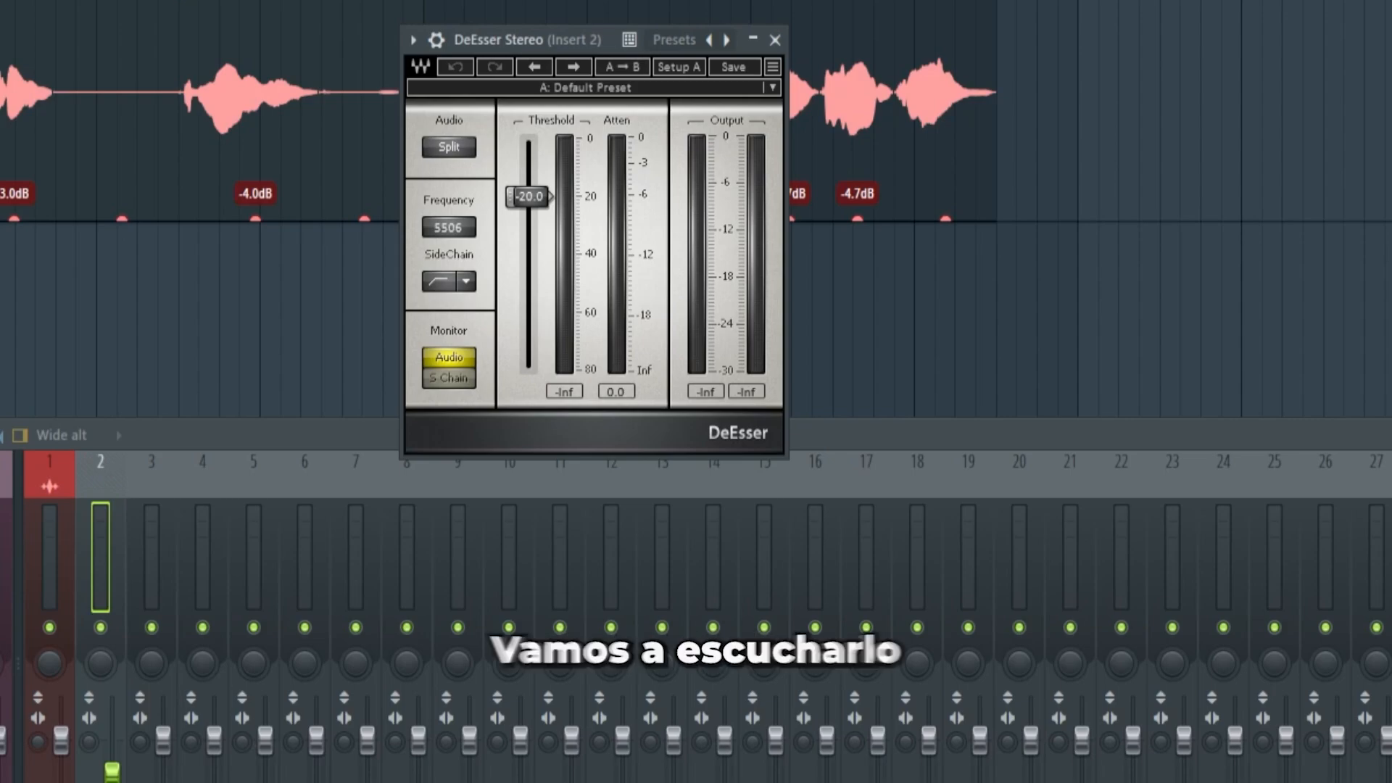
{"action": "left_click", "coordinate": [313, 17]}
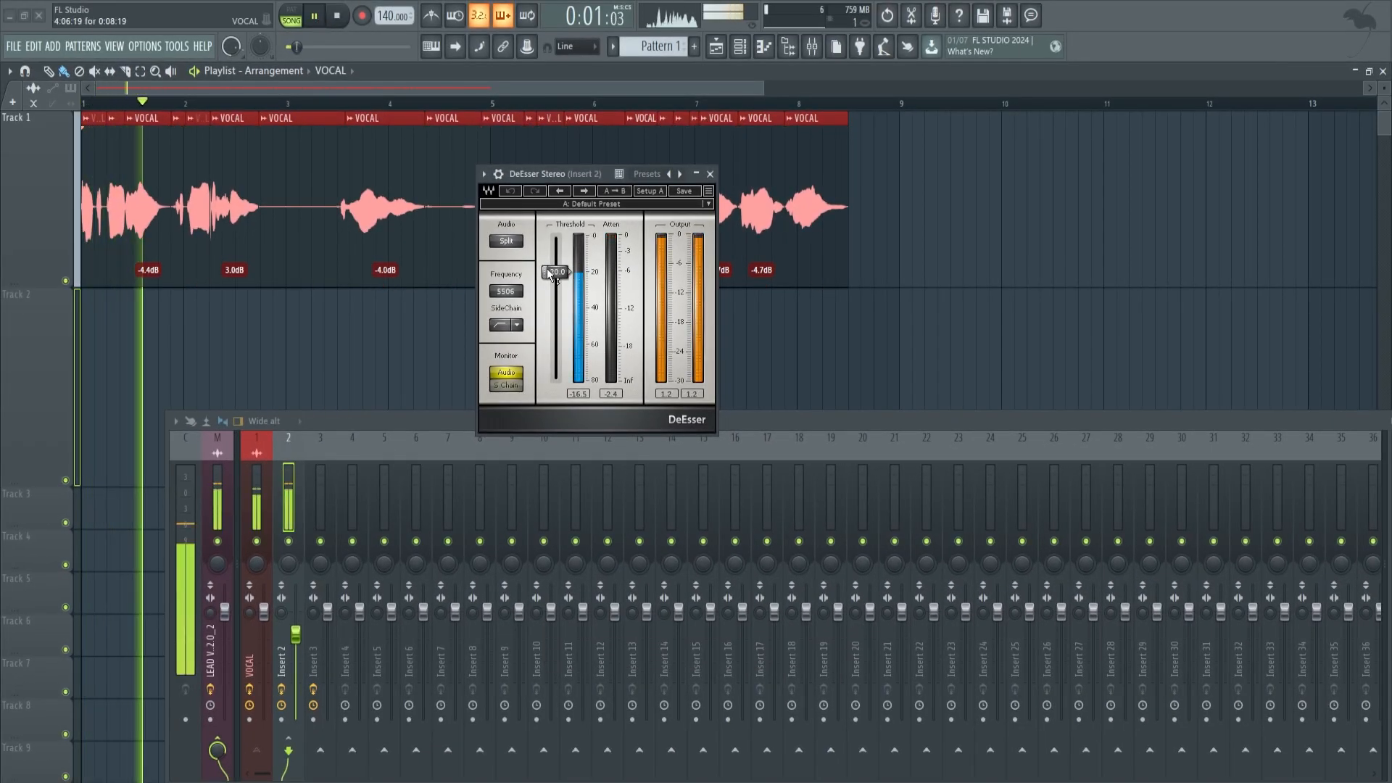
{"action": "left_click_drag", "start_coordinate": [555, 272], "coordinate": [555, 275]}
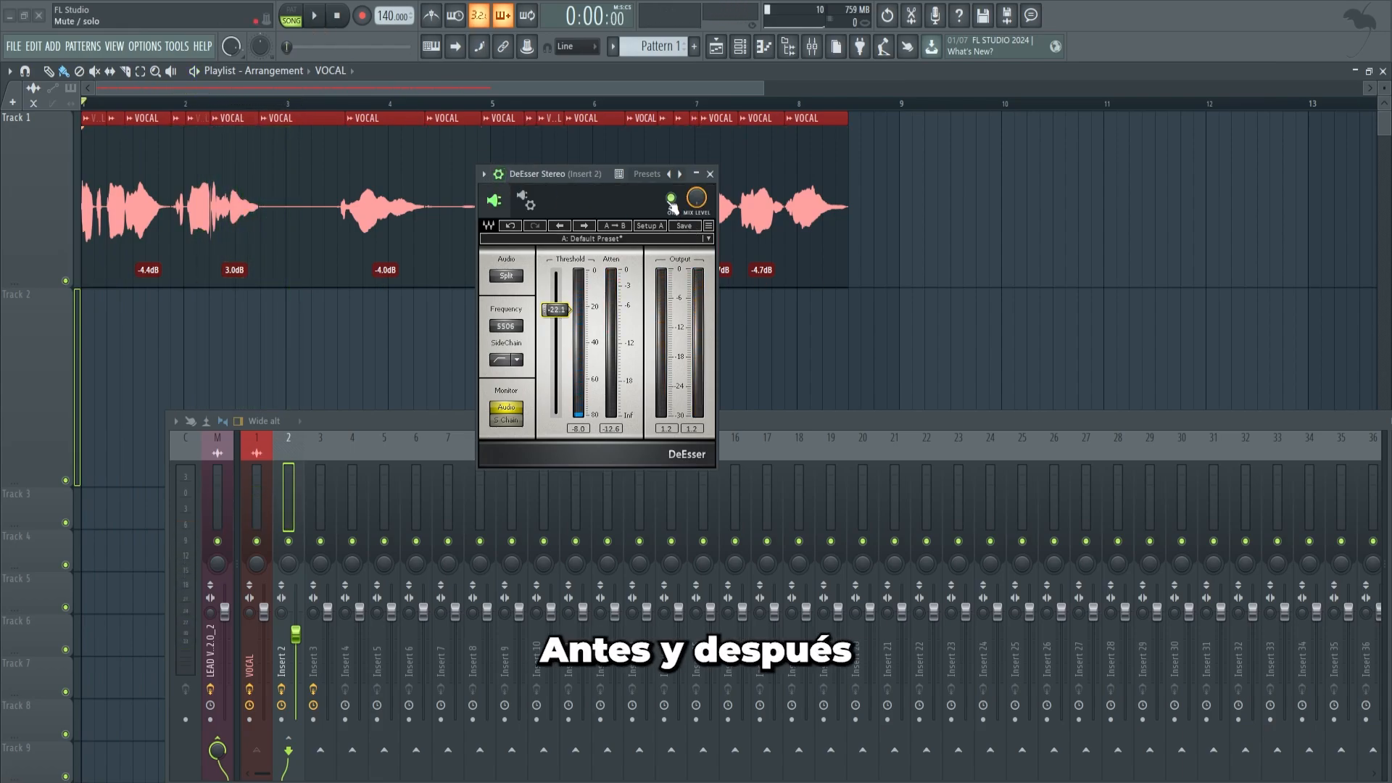
Bypass the DeEsser and listen to the vocal's opening phrases without it, restarting from just before bar 2
{"action": "left_click", "coordinate": [671, 199]}
{"action": "key", "text": "space"}
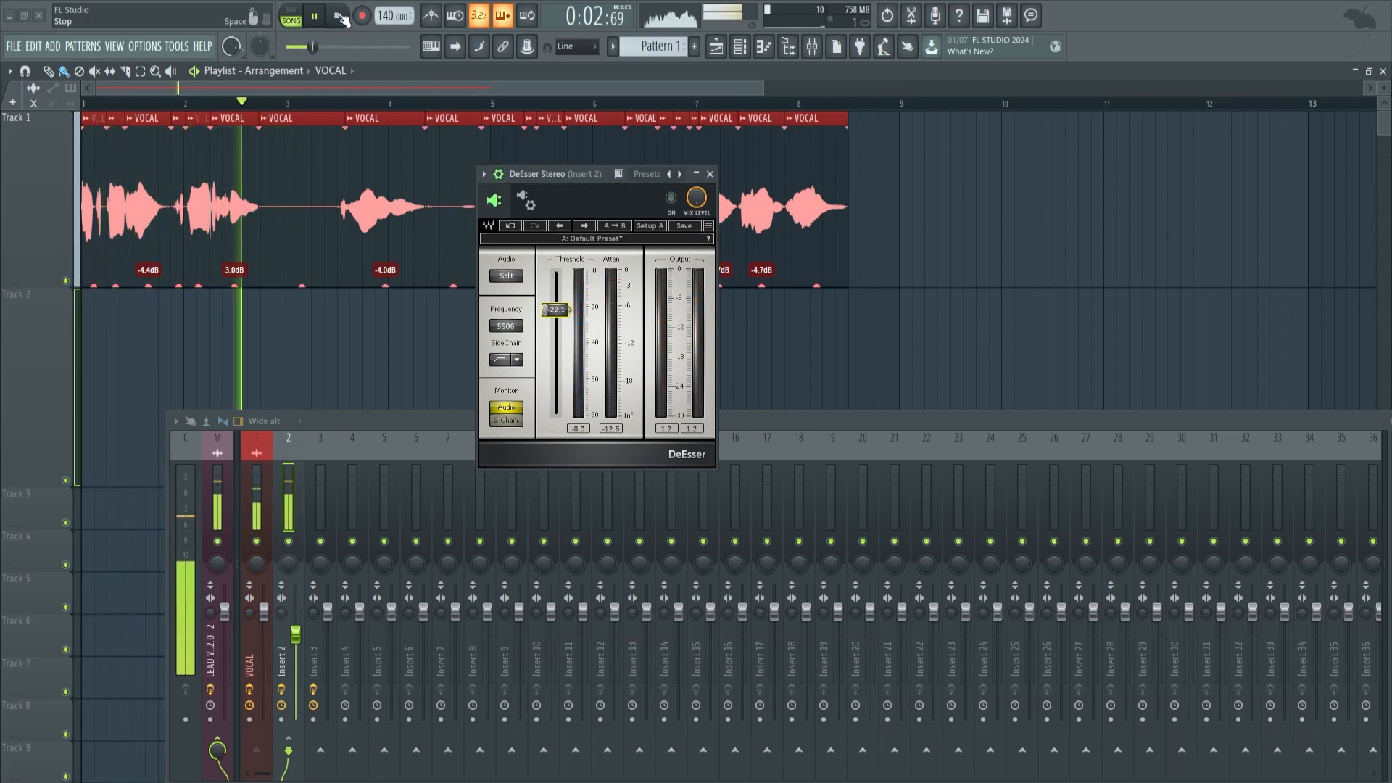
{"action": "left_click", "coordinate": [338, 16]}
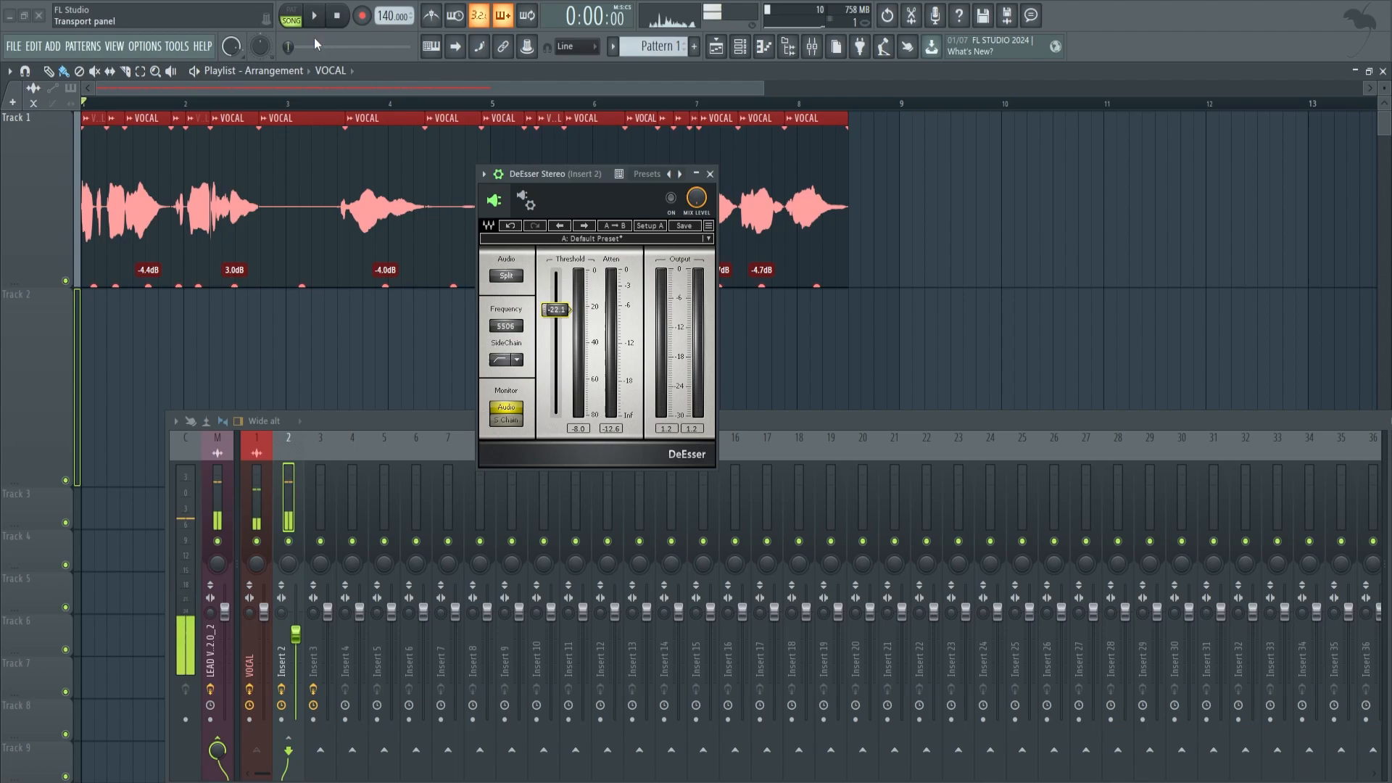
{"action": "left_click", "coordinate": [189, 108]}
{"action": "key", "text": "space"}
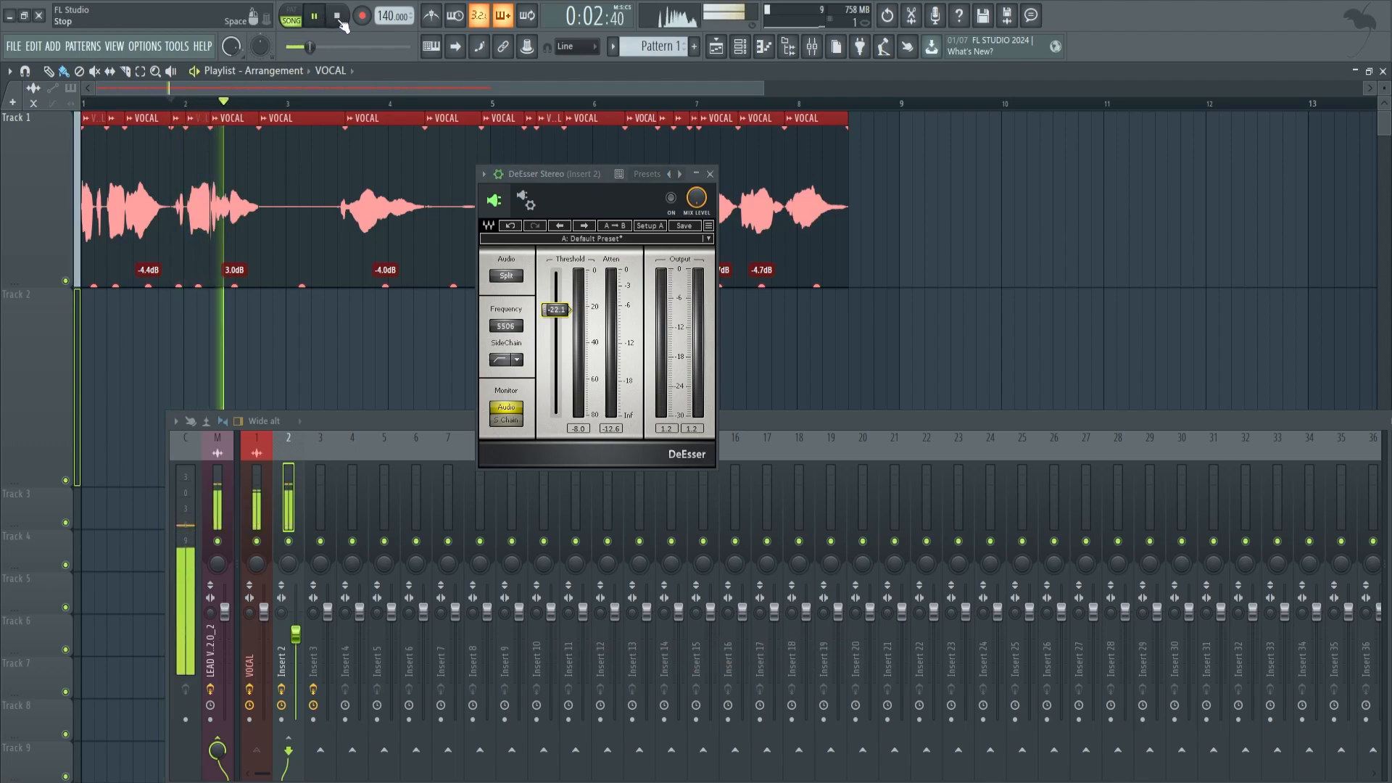
{"action": "key", "text": "space"}
Re-enable the DeEsser and replay the same vocal passage for comparison
{"action": "left_click", "coordinate": [664, 201]}
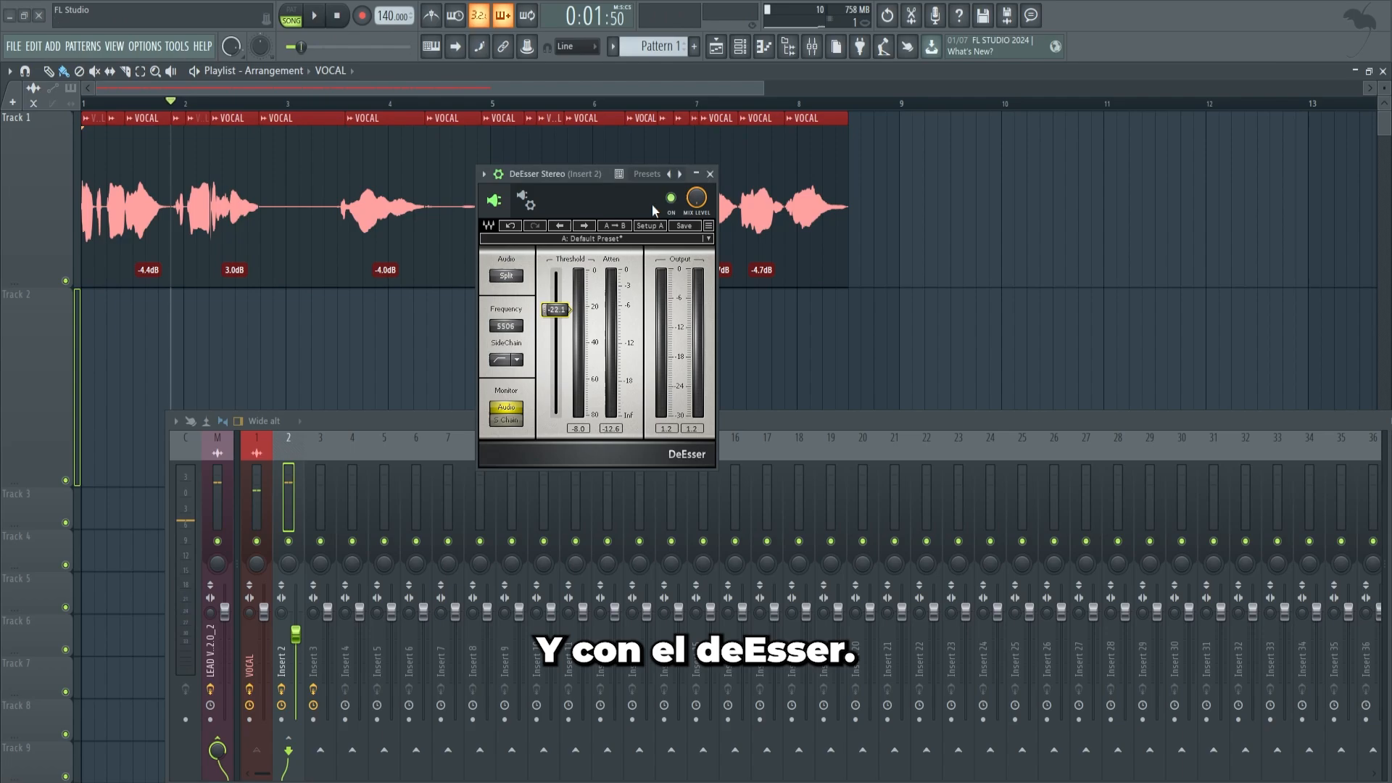
{"action": "left_click", "coordinate": [317, 17]}
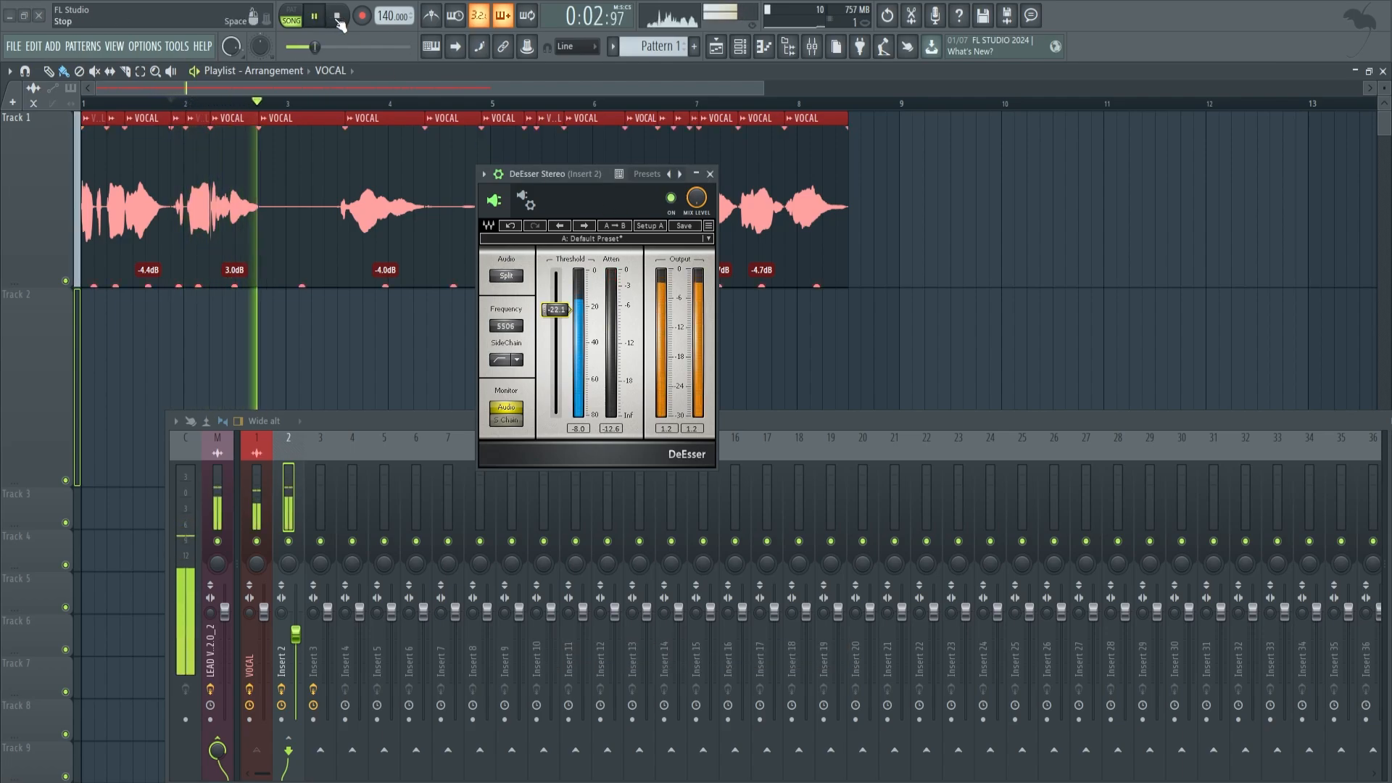
{"action": "left_click", "coordinate": [338, 21]}
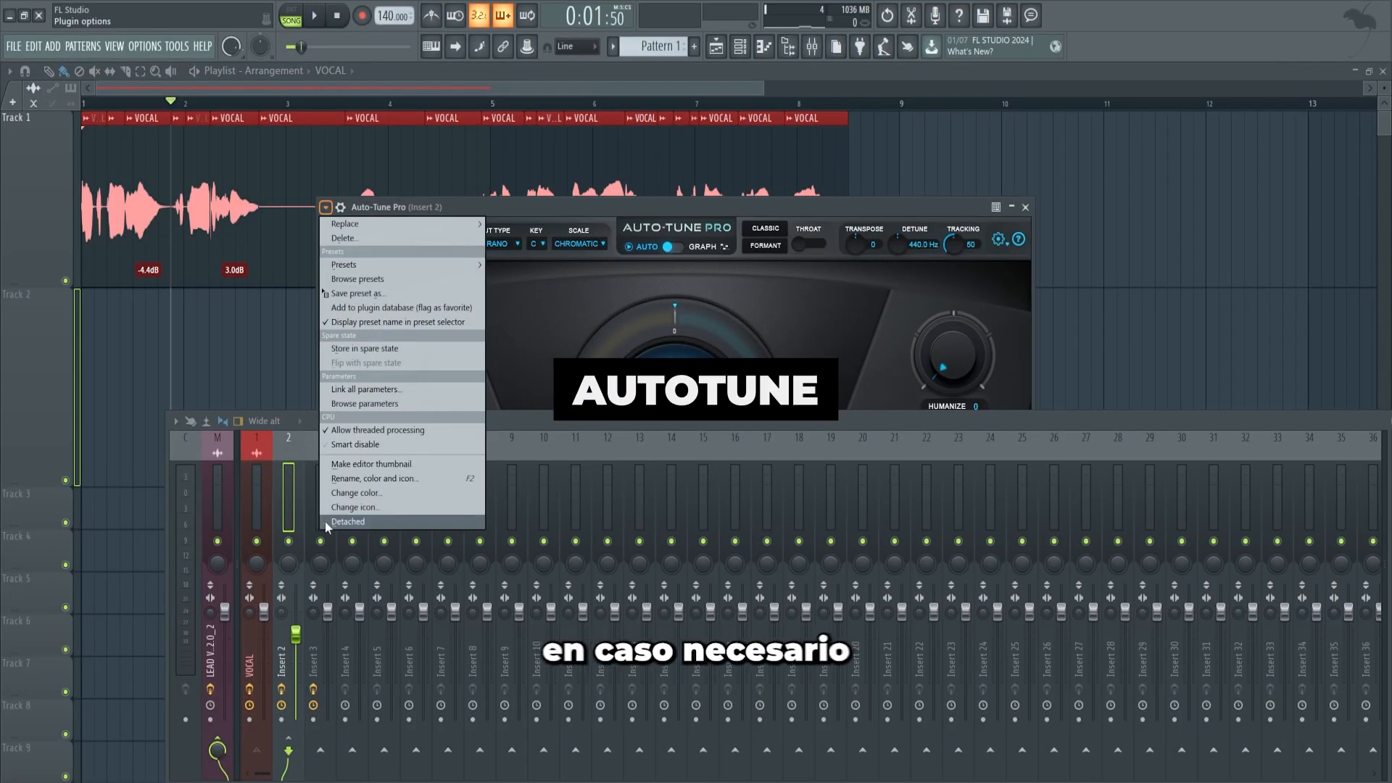
Detach and reposition the Auto-Tune Pro window on insert 2, and move the Melodyne editor on insert 3 before closing it
{"action": "left_click", "coordinate": [324, 521]}
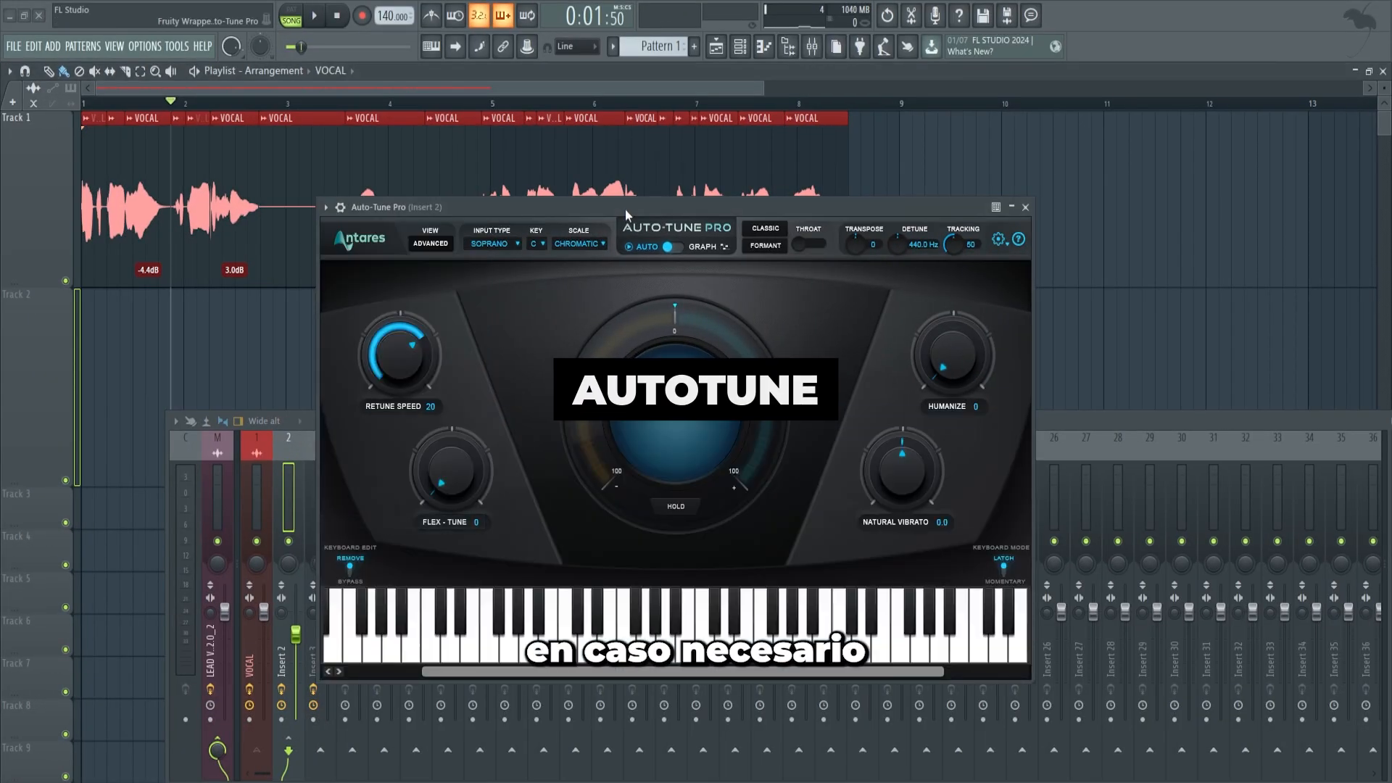
{"action": "left_click_drag", "start_coordinate": [625, 210], "coordinate": [550, 165]}
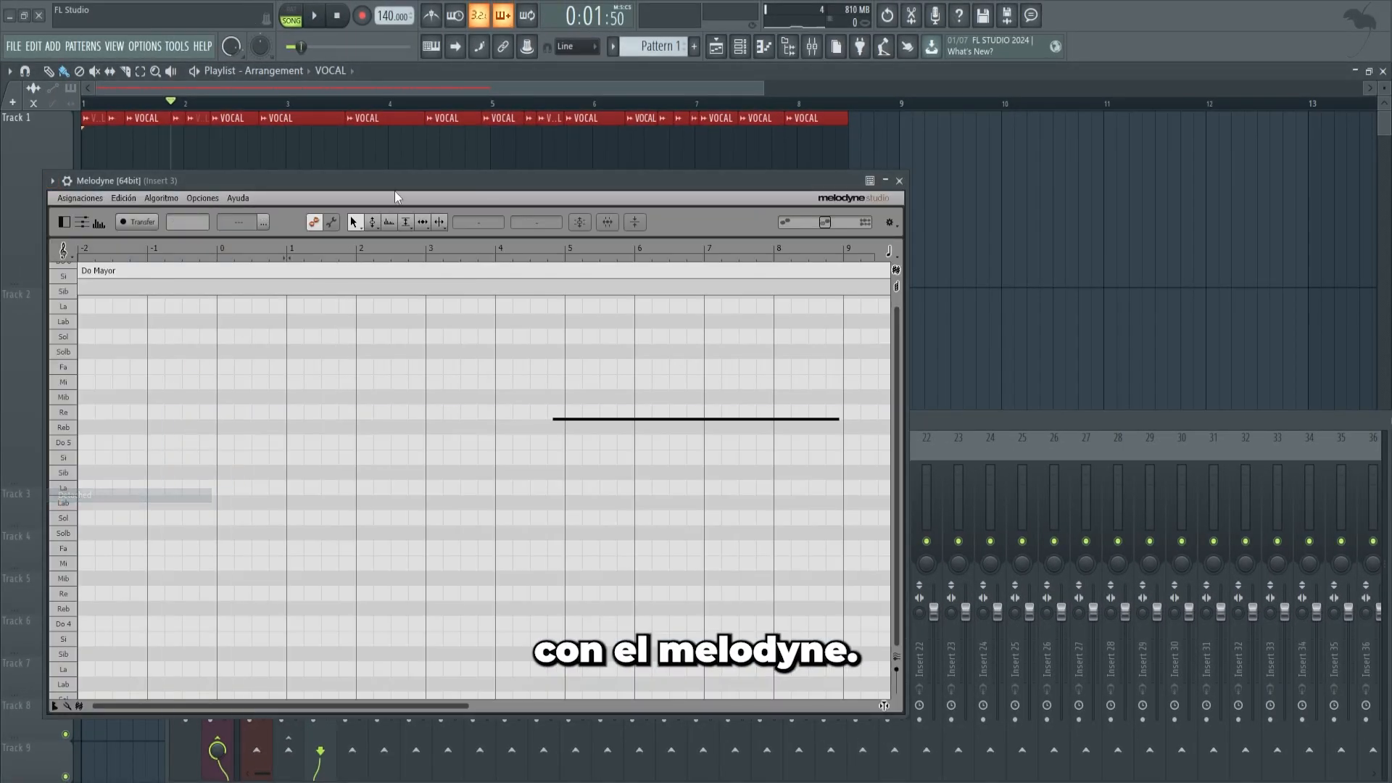
{"action": "left_click_drag", "start_coordinate": [394, 190], "coordinate": [627, 172]}
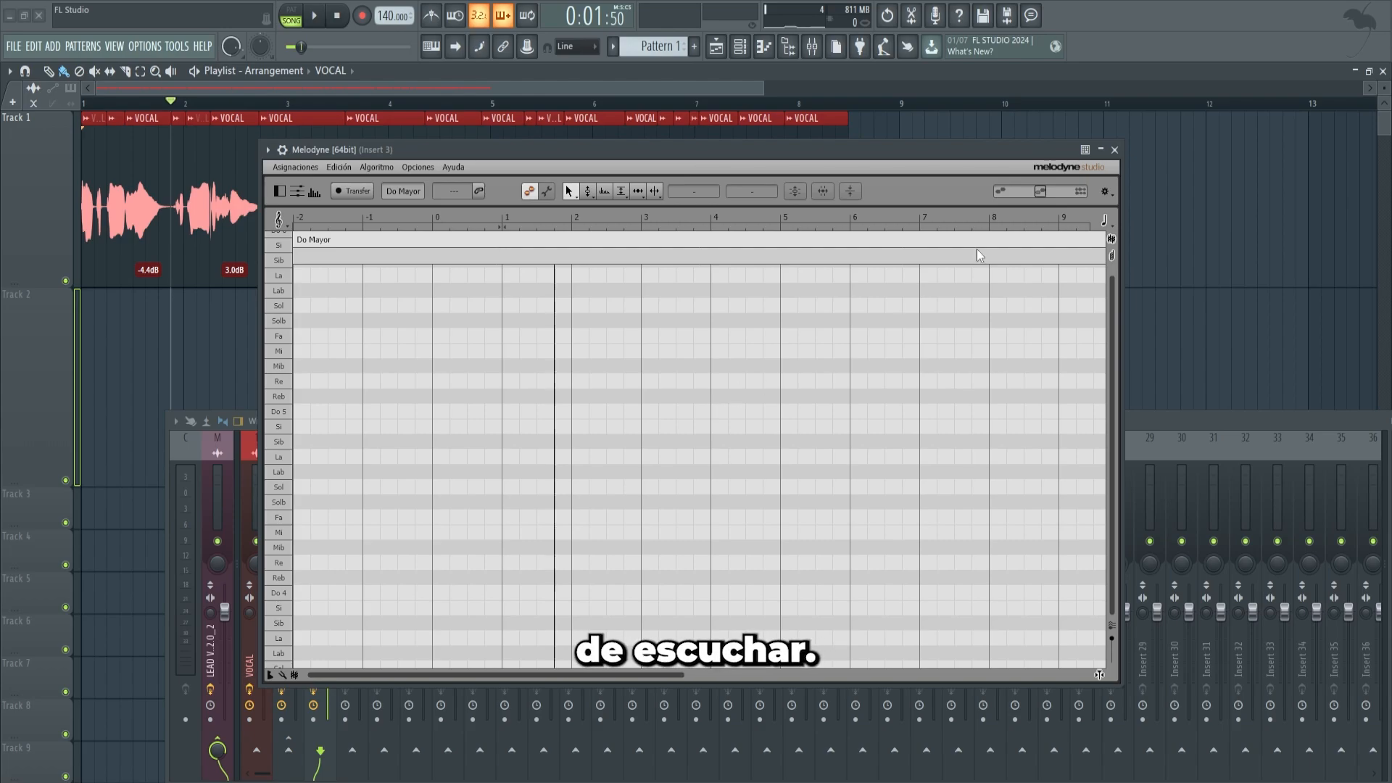
{"action": "left_click", "coordinate": [1114, 149]}
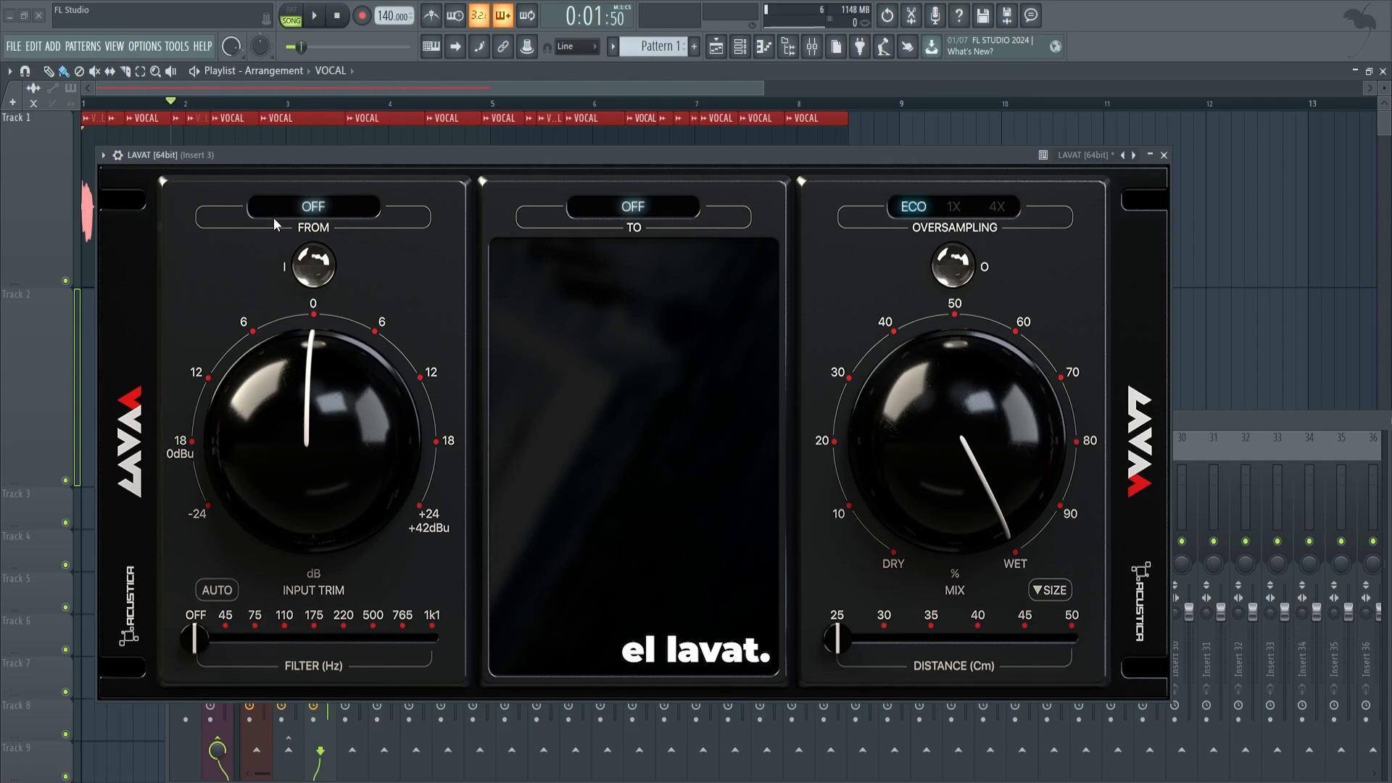
In LAVAT on insert 3, set the source microphone to AKG C214 and the target microphone to Neumann U87A
{"action": "left_click", "coordinate": [325, 214]}
{"action": "left_click", "coordinate": [484, 213]}
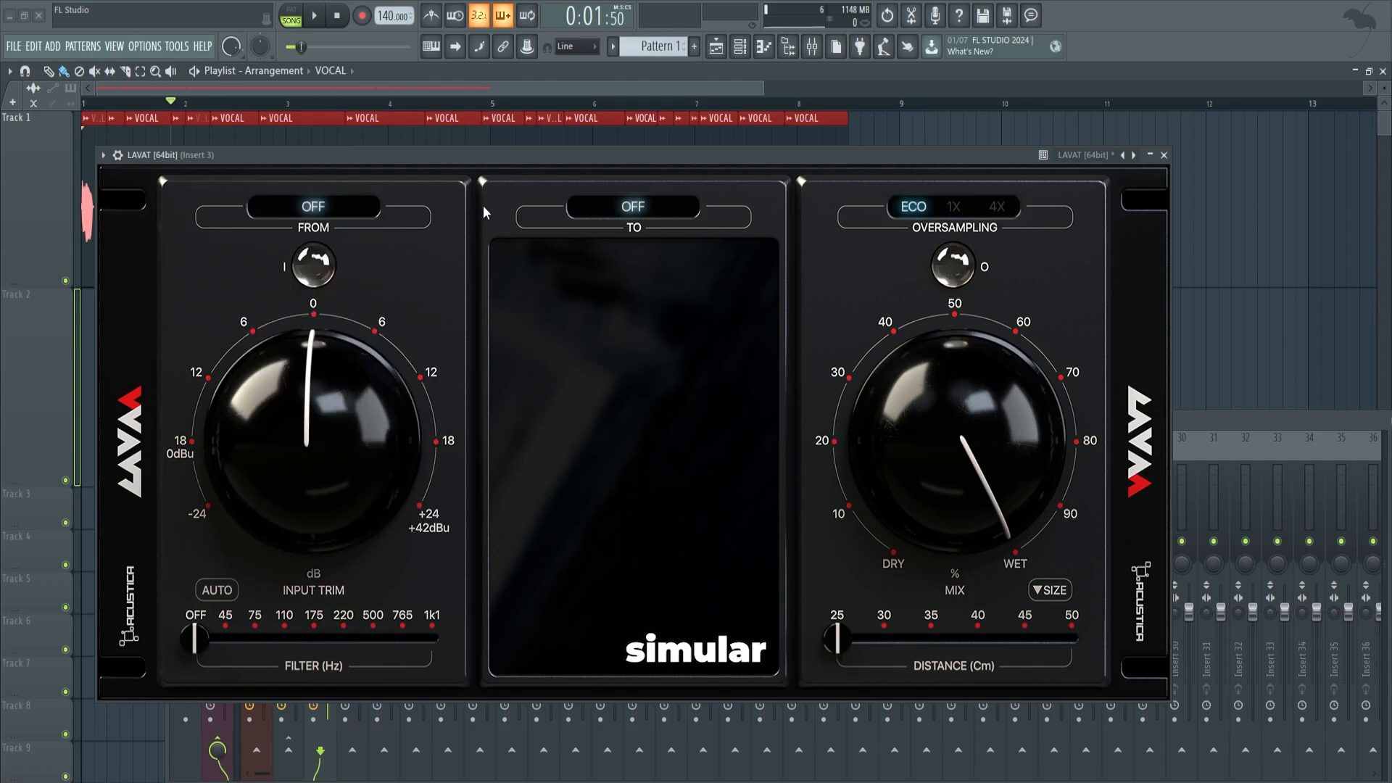
{"action": "left_click", "coordinate": [313, 211]}
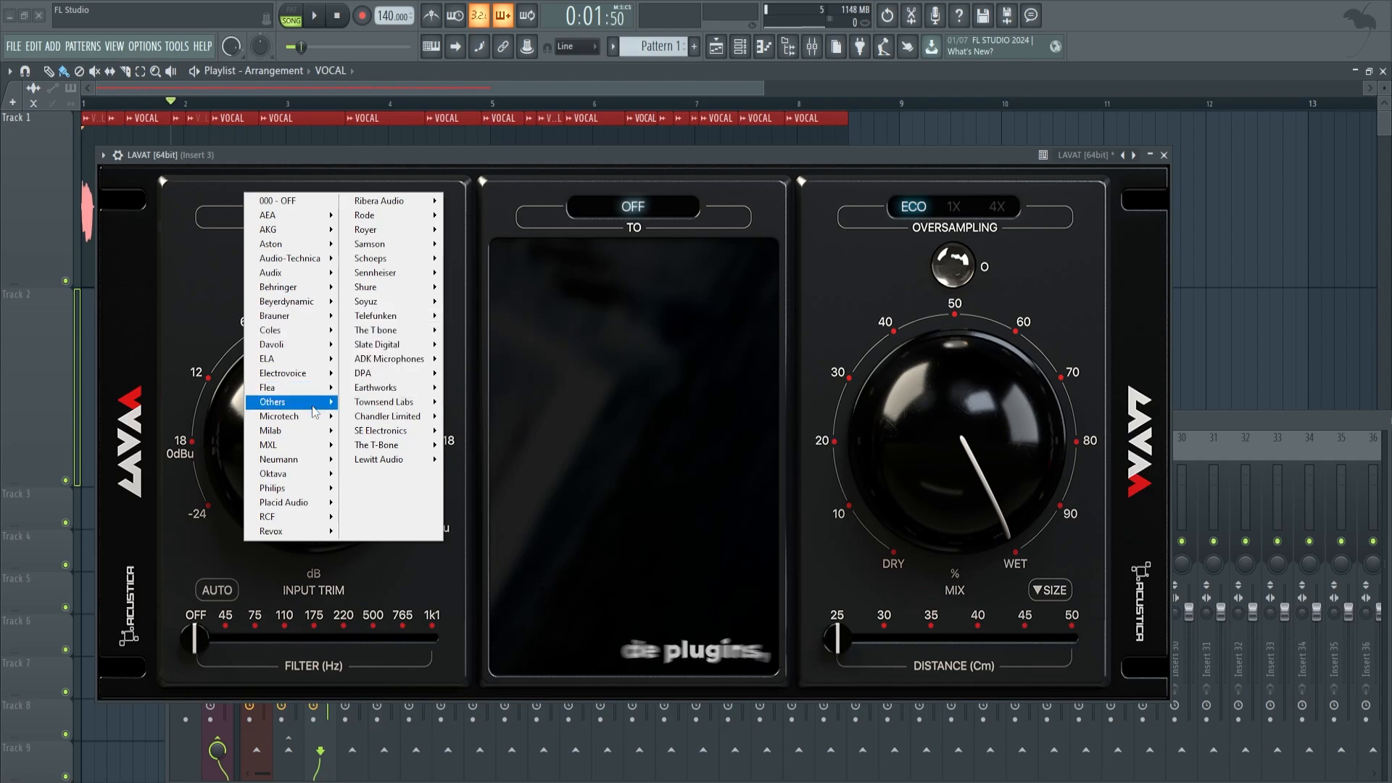
{"action": "mouse_move", "coordinate": [310, 242]}
{"action": "left_click", "coordinate": [435, 265]}
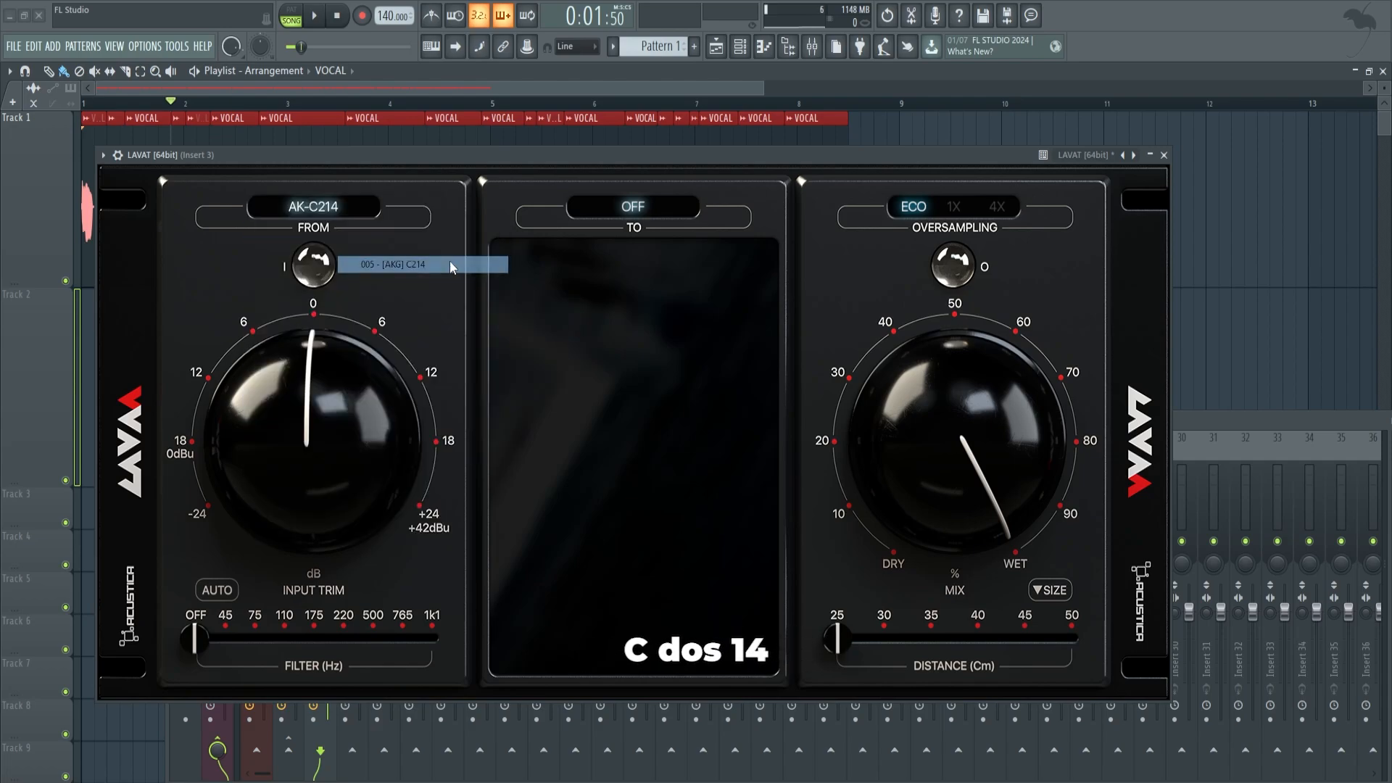
{"action": "left_click", "coordinate": [632, 210]}
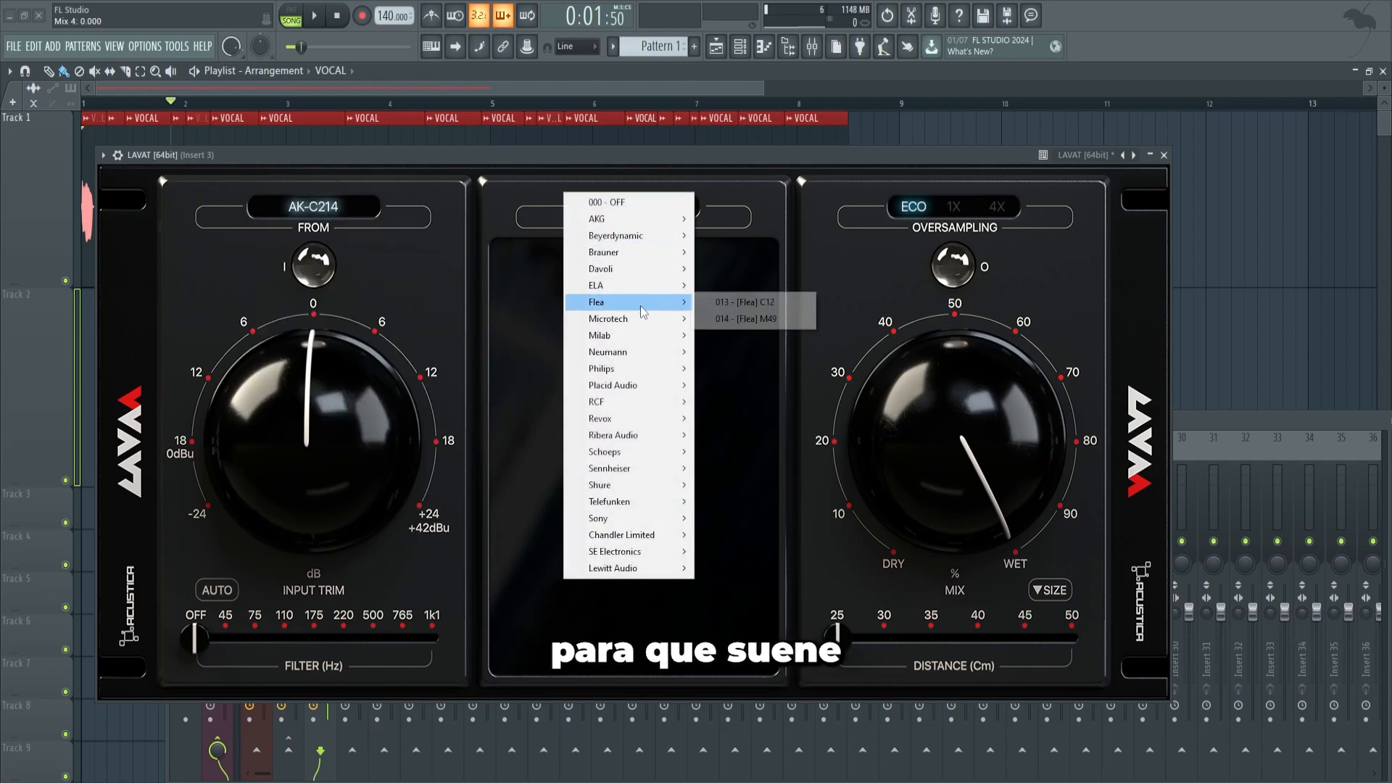
{"action": "mouse_move", "coordinate": [673, 357]}
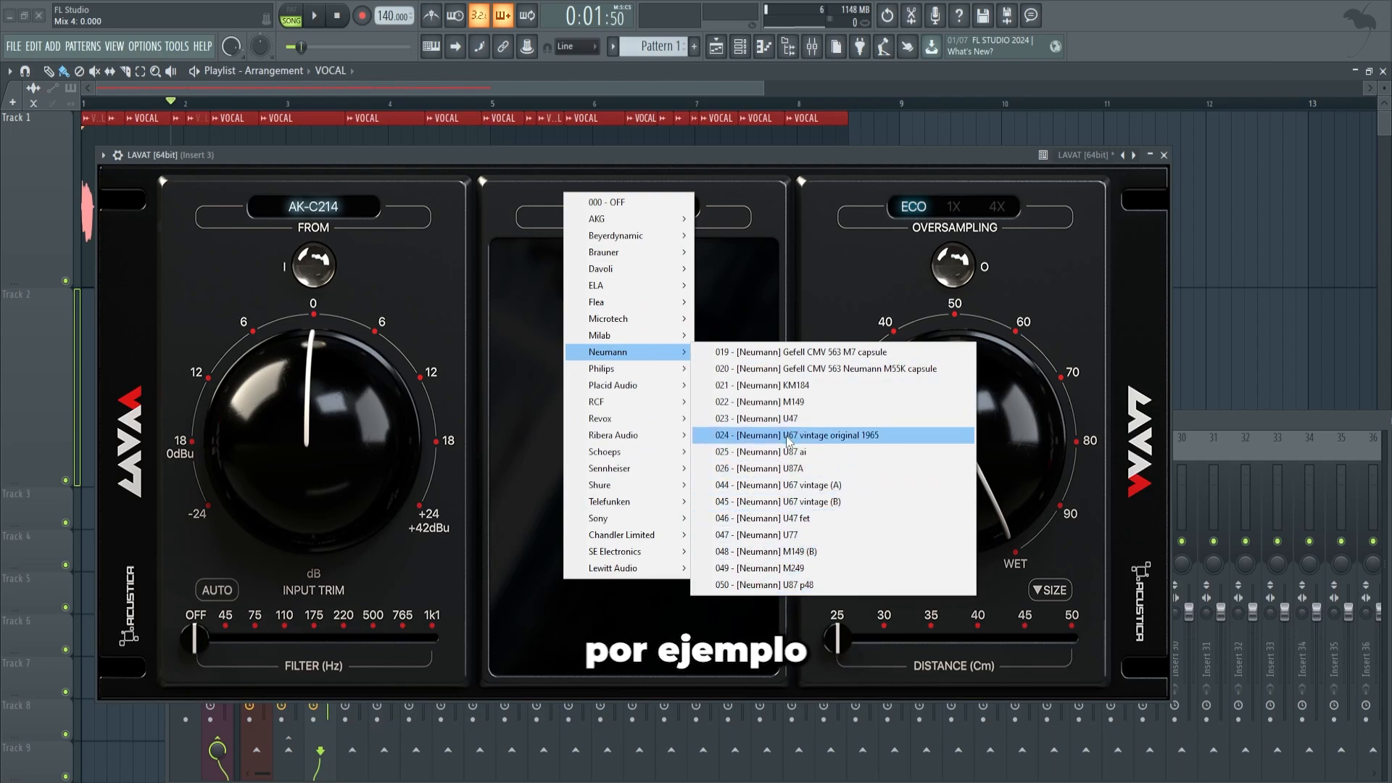
{"action": "left_click", "coordinate": [816, 468]}
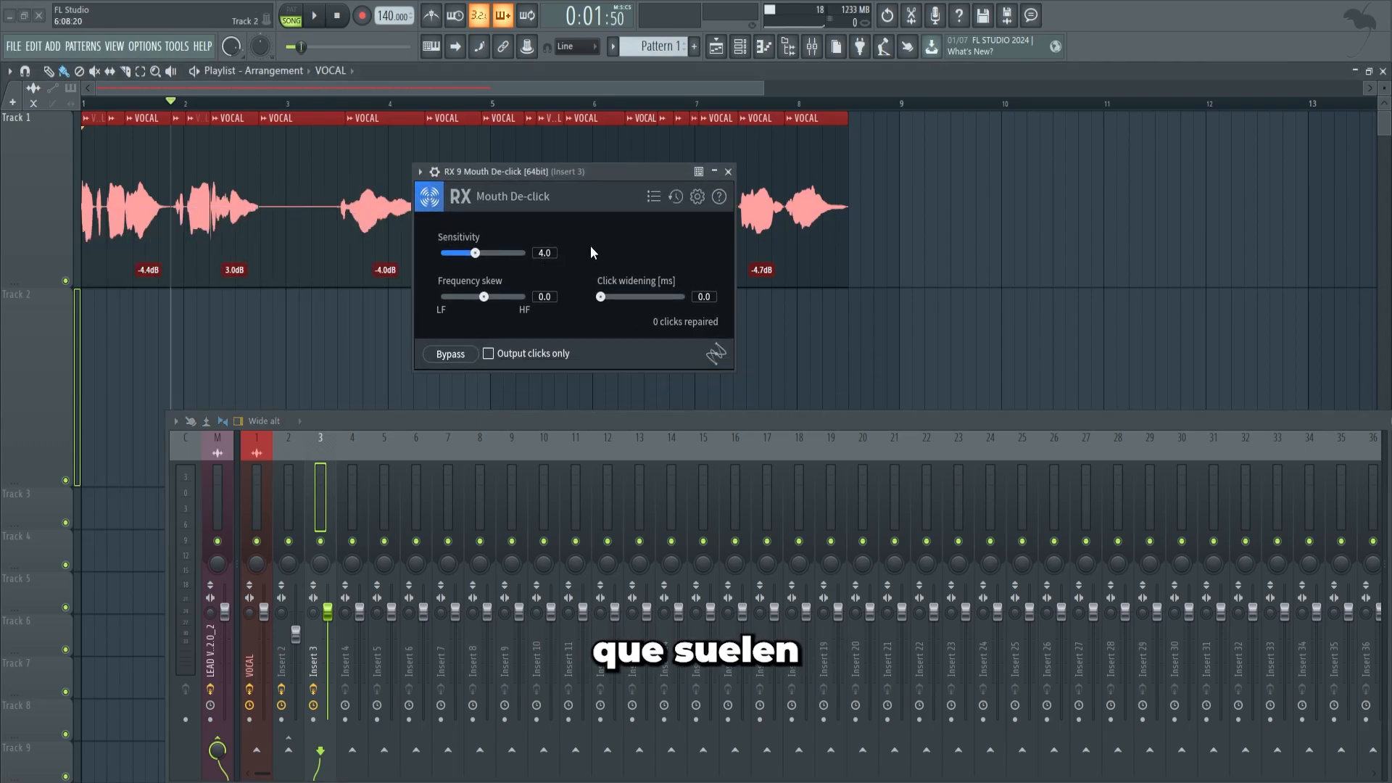
Make RX 9 Mouth De-click output only the clicks and replay the vocal from just before bar 5 to hear them
{"action": "left_click", "coordinate": [488, 353]}
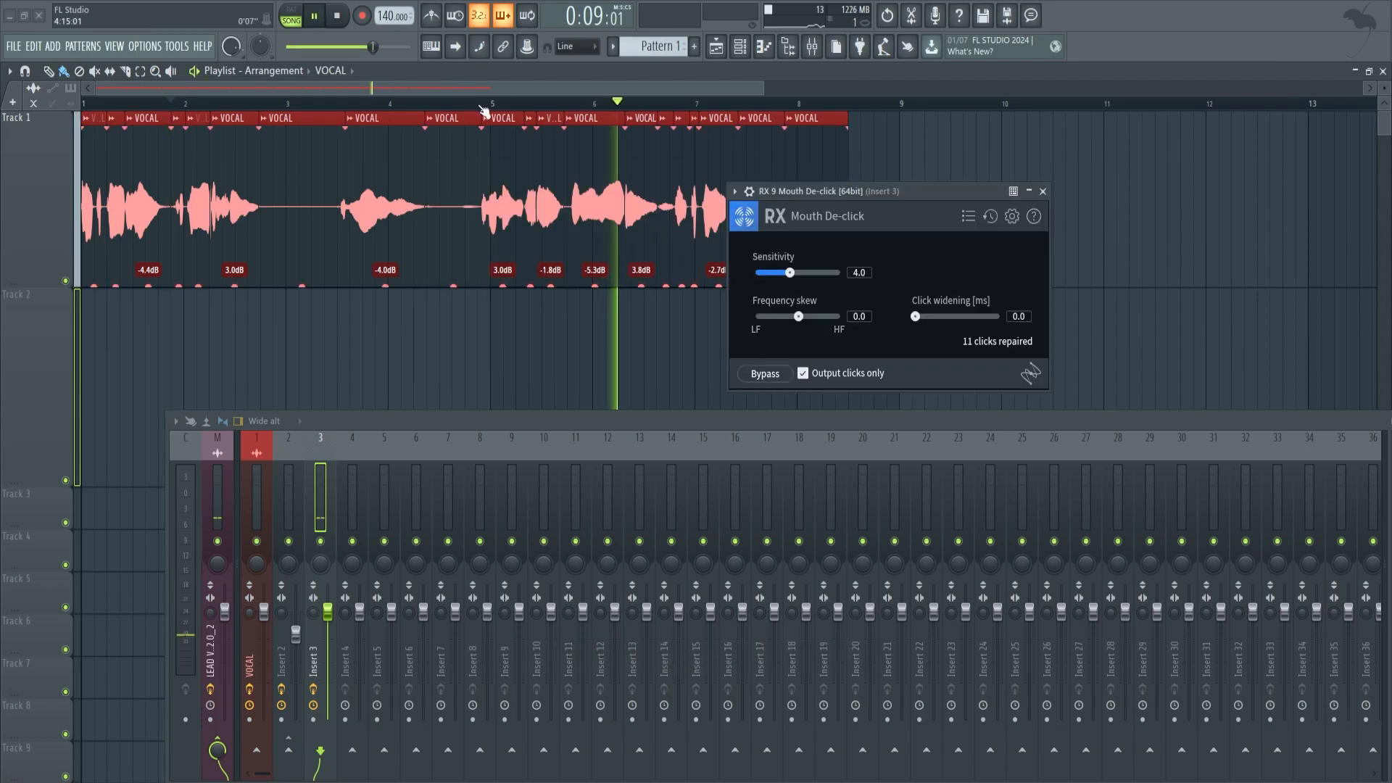
{"action": "left_click", "coordinate": [483, 103]}
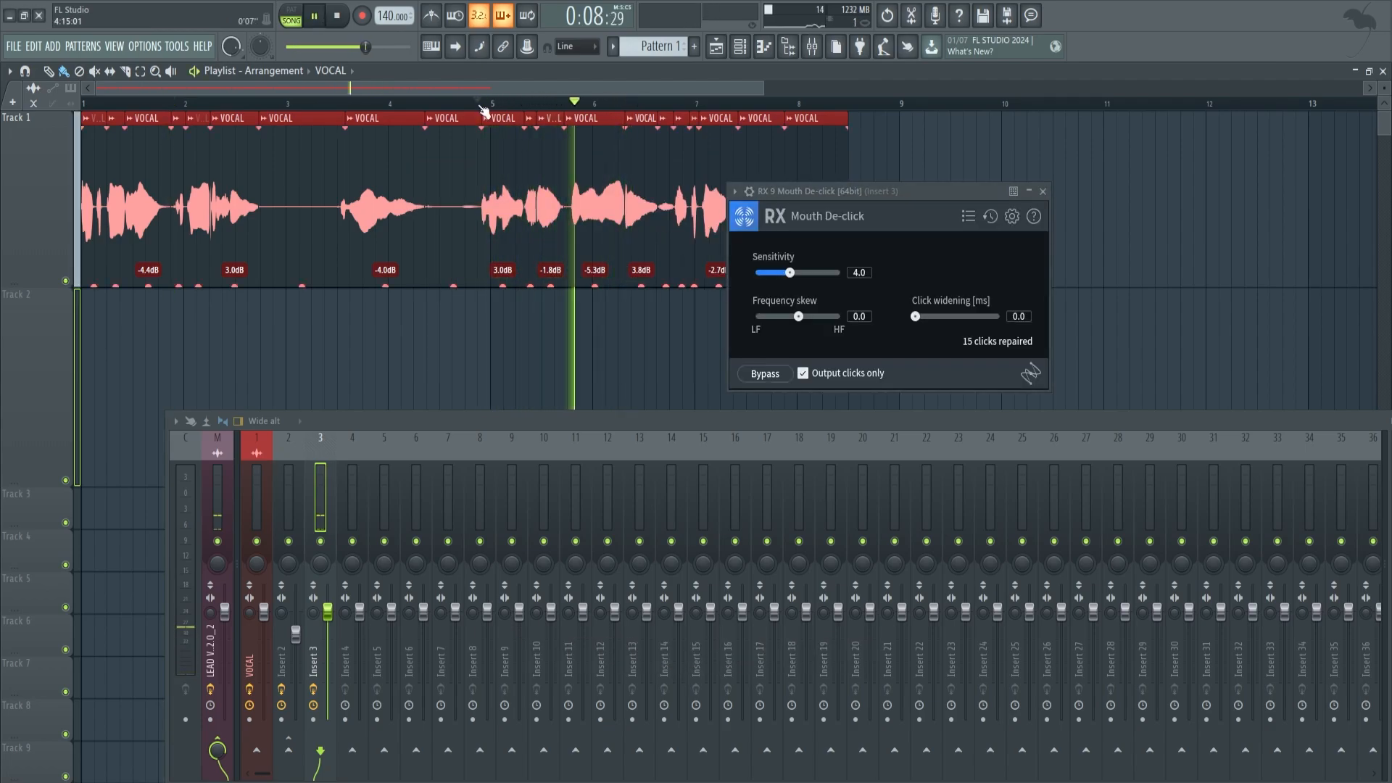
{"action": "key", "text": "space"}
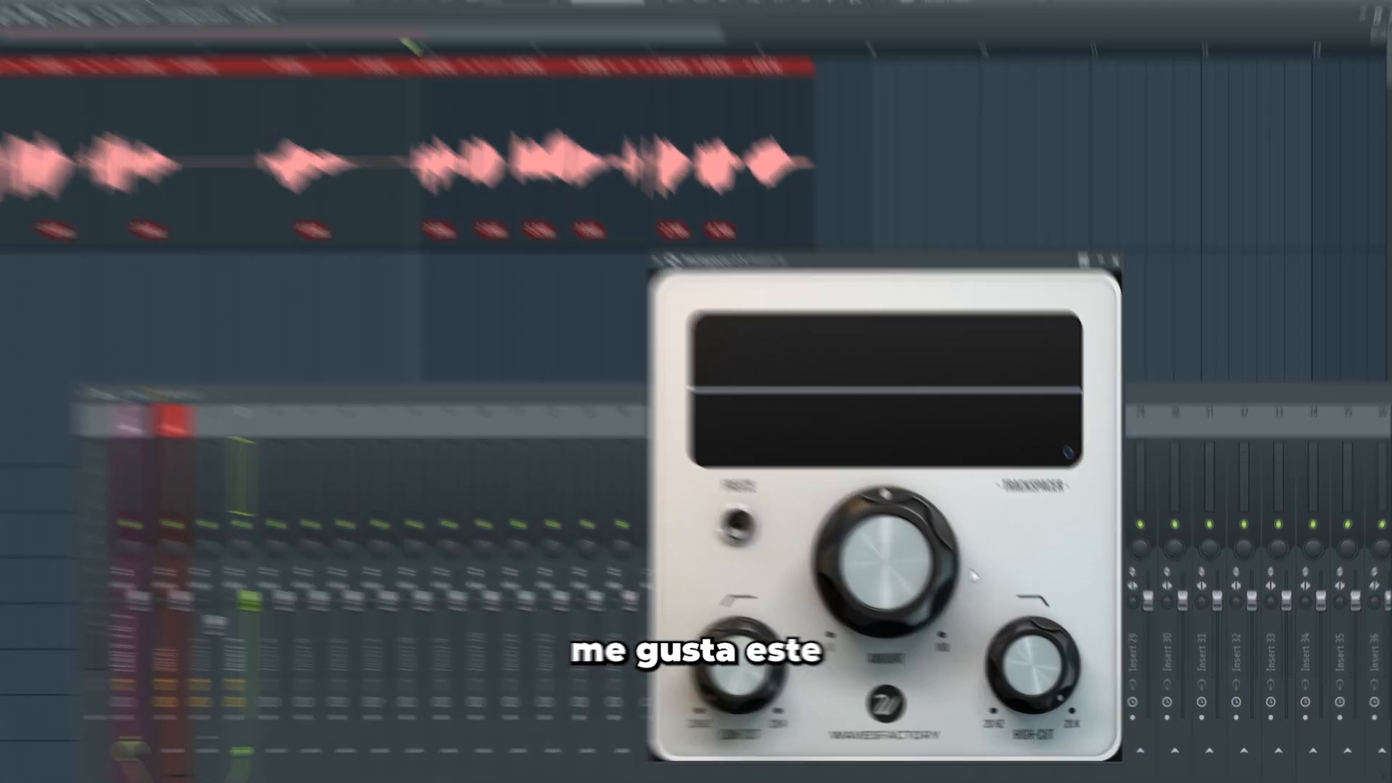
Set Trackspacer's low-cut to about 93 Hz, reduce its amount, and close the plugin
{"action": "mouse_move", "coordinate": [879, 552]}
{"action": "left_mouse_down"}
{"action": "mouse_move", "coordinate": [905, 487]}
{"action": "mouse_move", "coordinate": [880, 551]}
{"action": "left_mouse_up"}
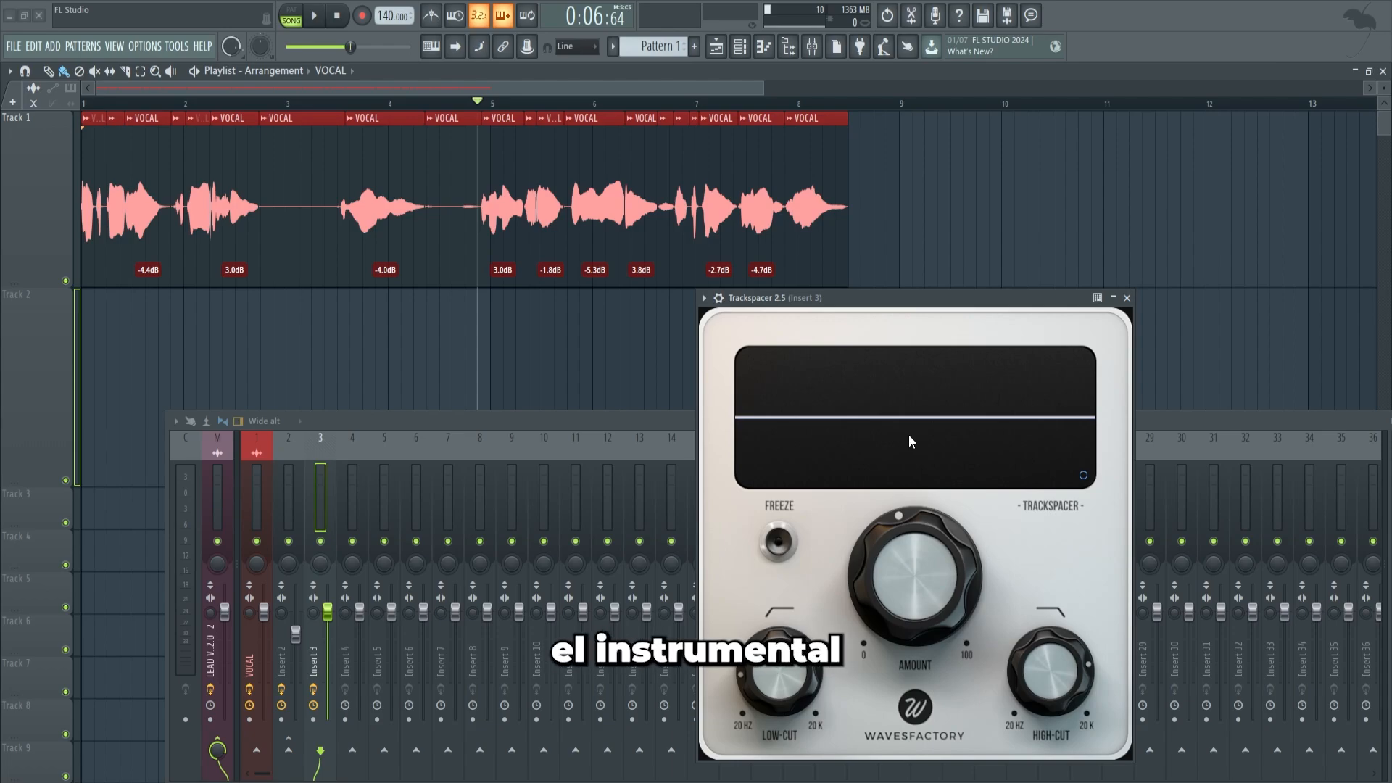
{"action": "left_click_drag", "start_coordinate": [781, 685], "coordinate": [781, 676]}
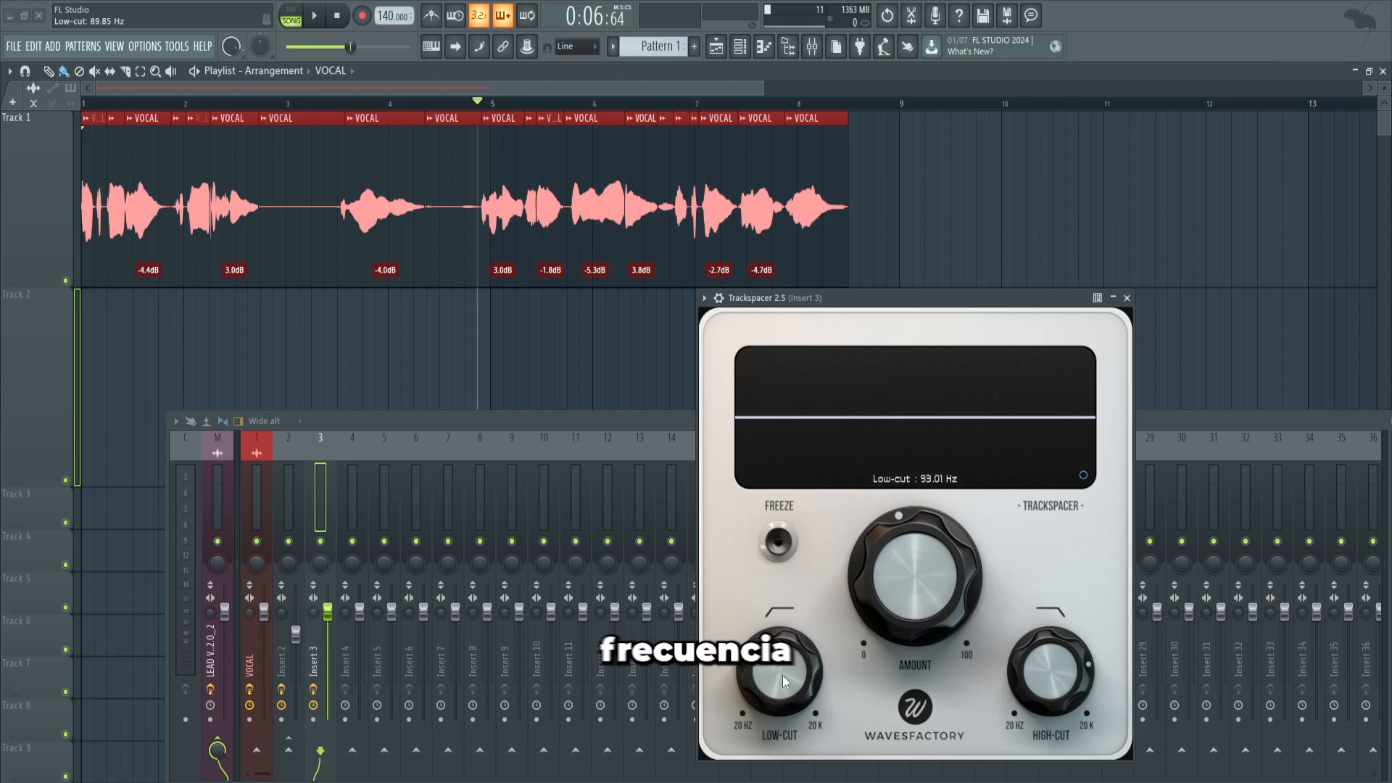
{"action": "left_click_drag", "start_coordinate": [916, 551], "coordinate": [897, 594]}
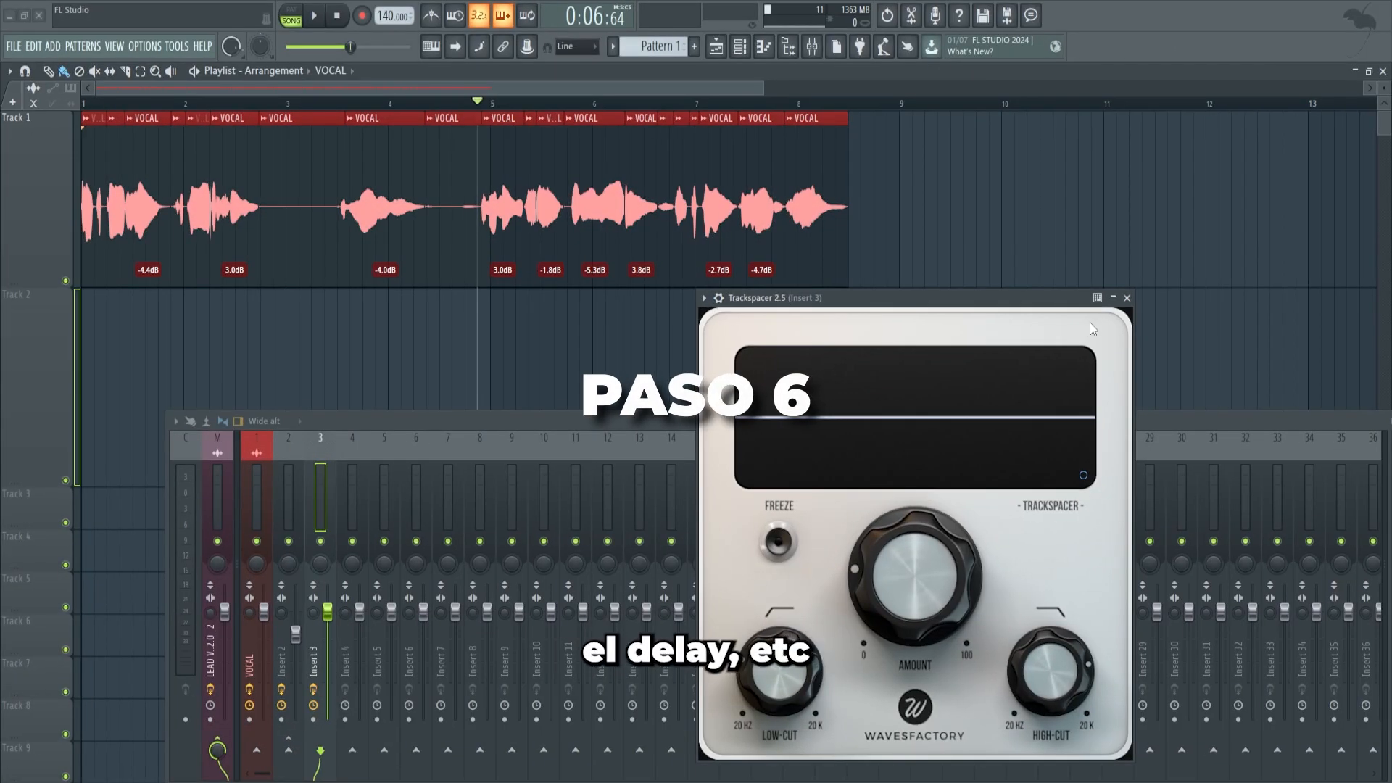
{"action": "left_click", "coordinate": [1126, 297]}
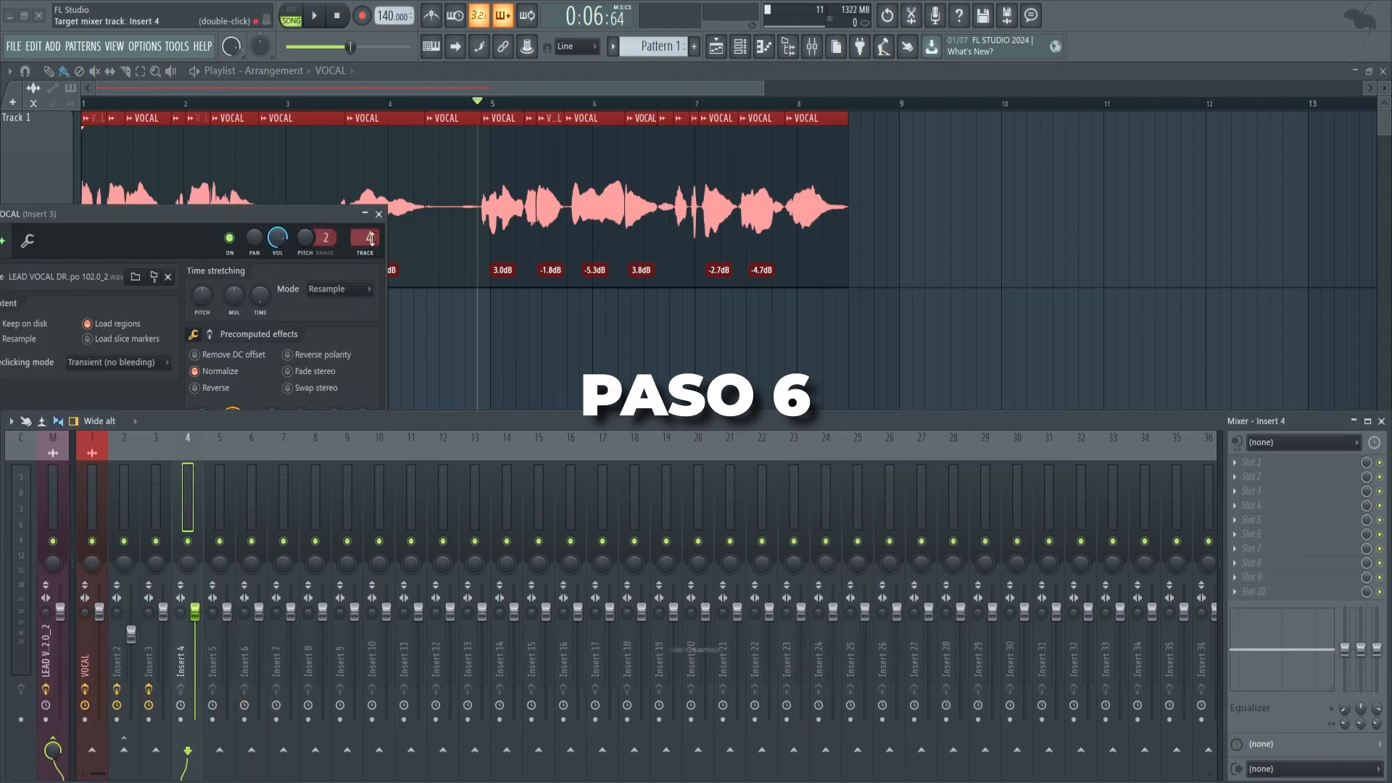
Route the VOCAL sample channel to mixer track 4, check the routing from the clip and close the channel settings
{"action": "left_click", "coordinate": [380, 220]}
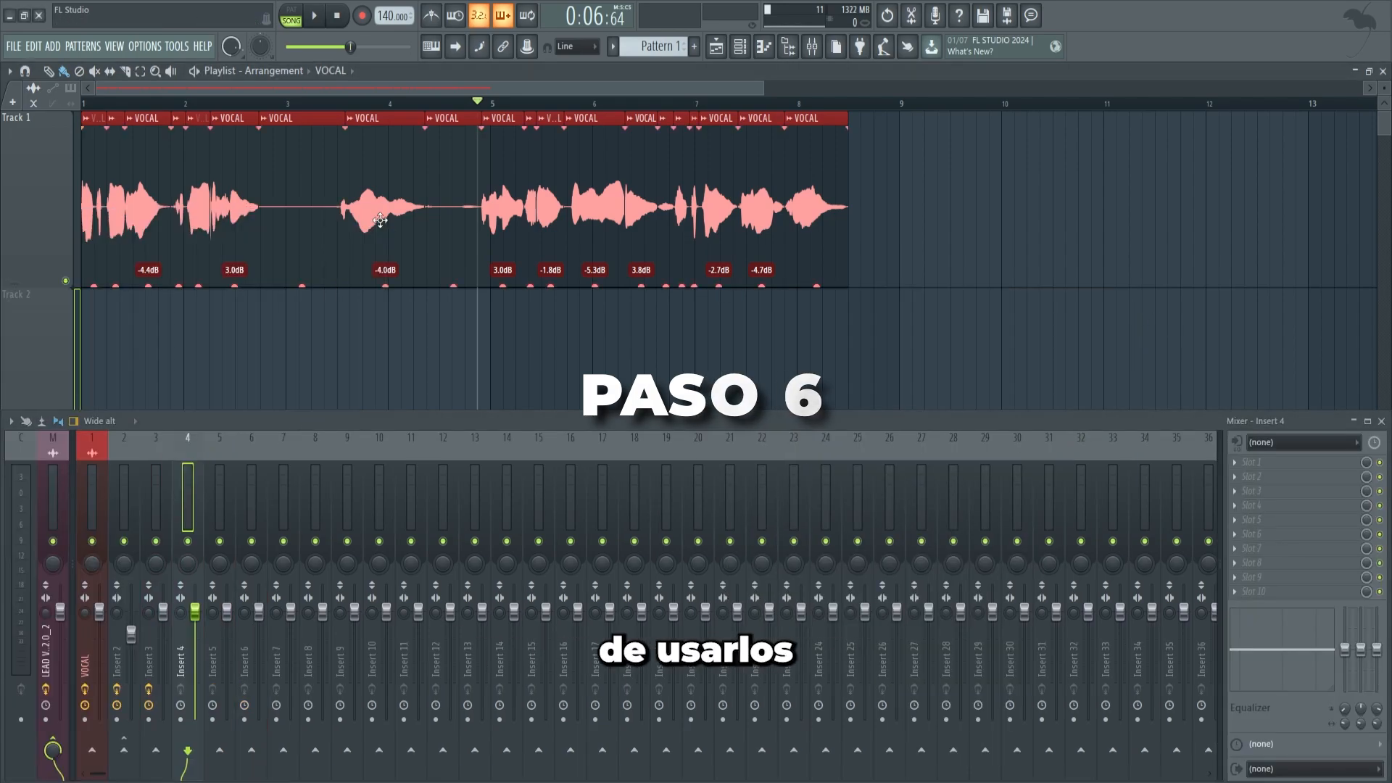
{"action": "double_click", "coordinate": [380, 219]}
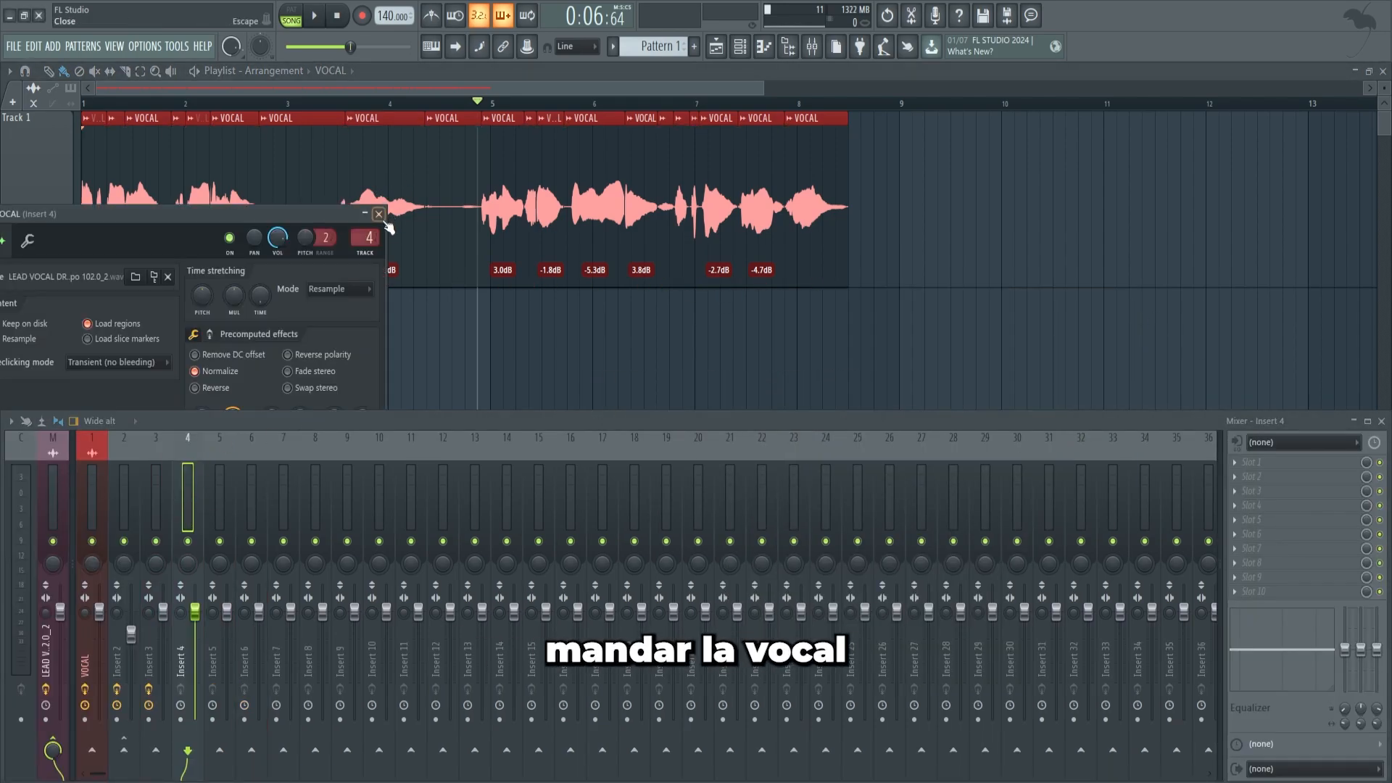
{"action": "left_click", "coordinate": [379, 214]}
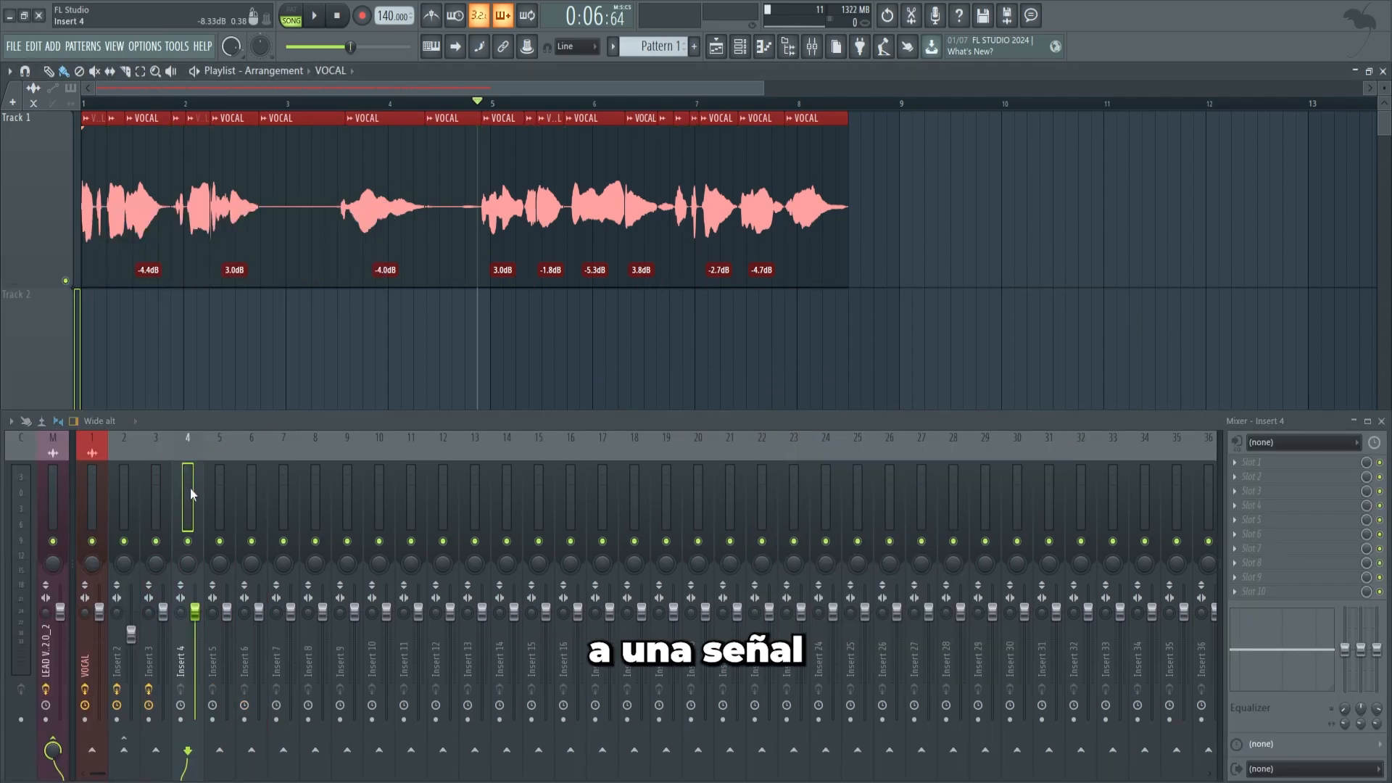
{"action": "left_click", "coordinate": [314, 15]}
{"action": "left_click", "coordinate": [337, 18]}
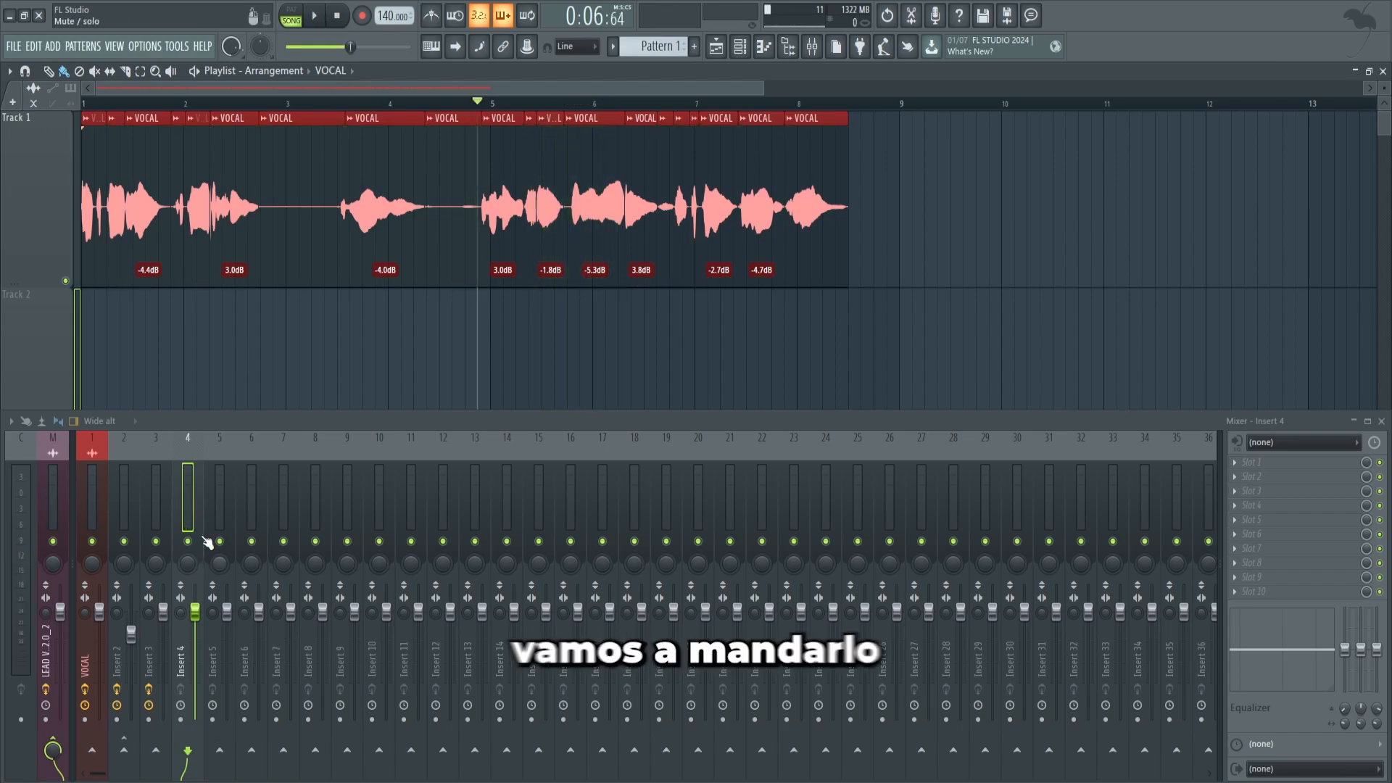
Send insert 4 to insert 5 and load ValhallaVintageVerb in the first effect slot of insert 5
{"action": "left_click", "coordinate": [220, 749]}
{"action": "left_click", "coordinate": [225, 495]}
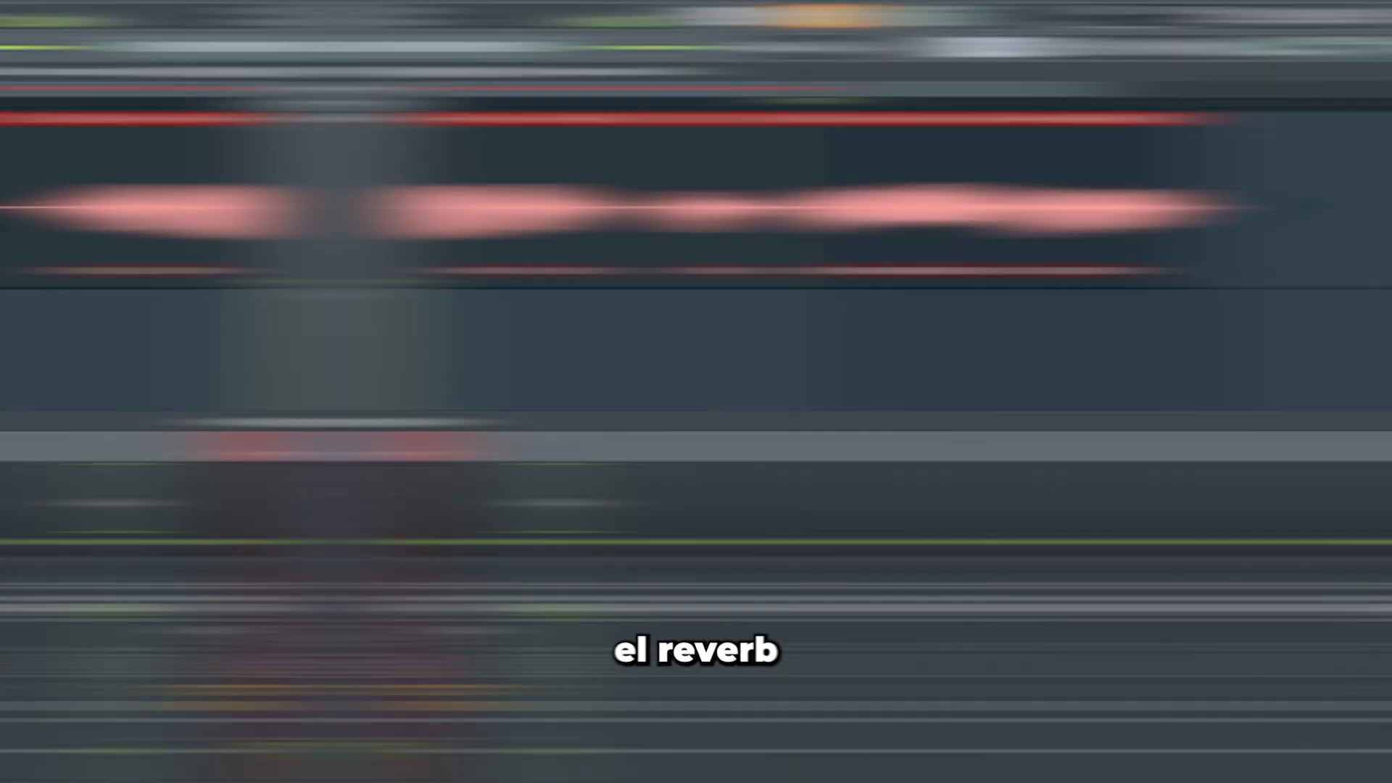
{"action": "left_click", "coordinate": [1247, 468]}
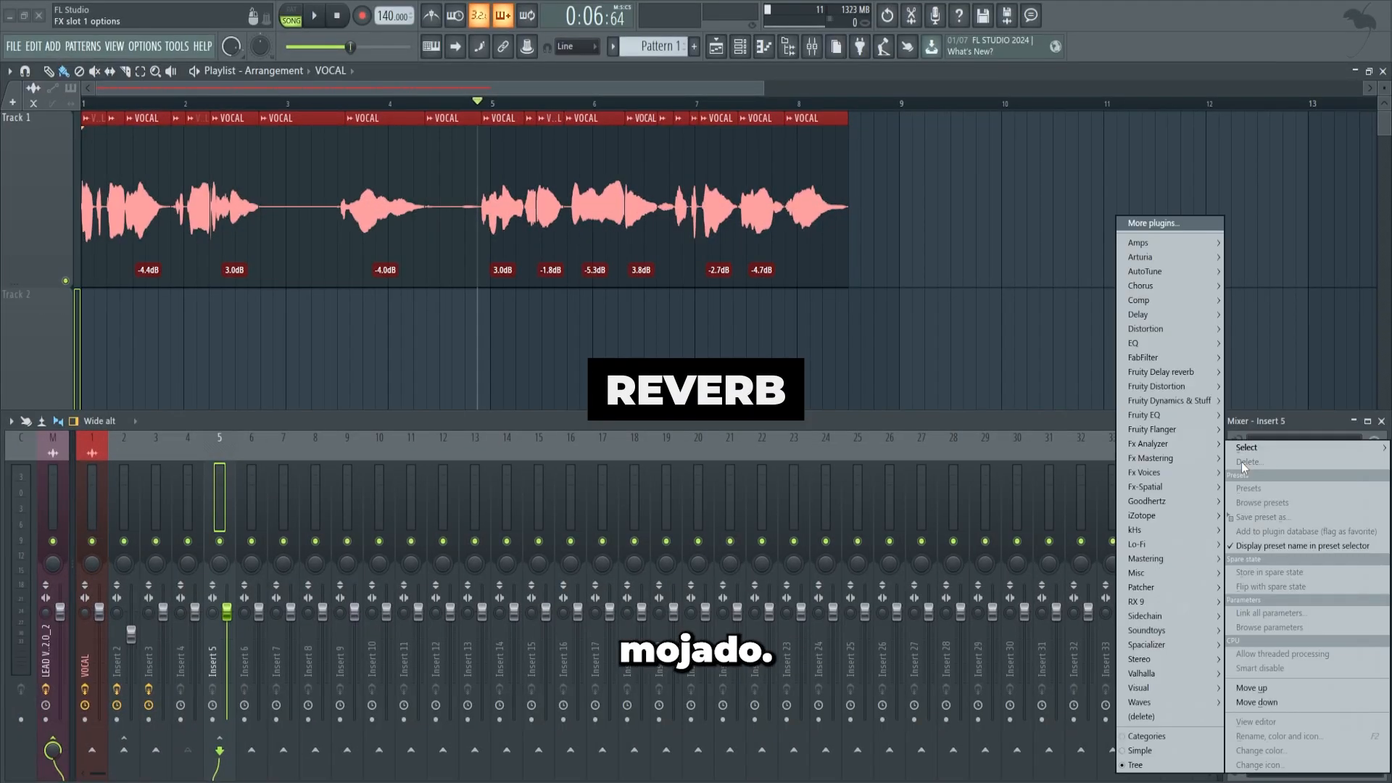
{"action": "mouse_move", "coordinate": [1144, 672]}
{"action": "left_click", "coordinate": [1040, 759]}
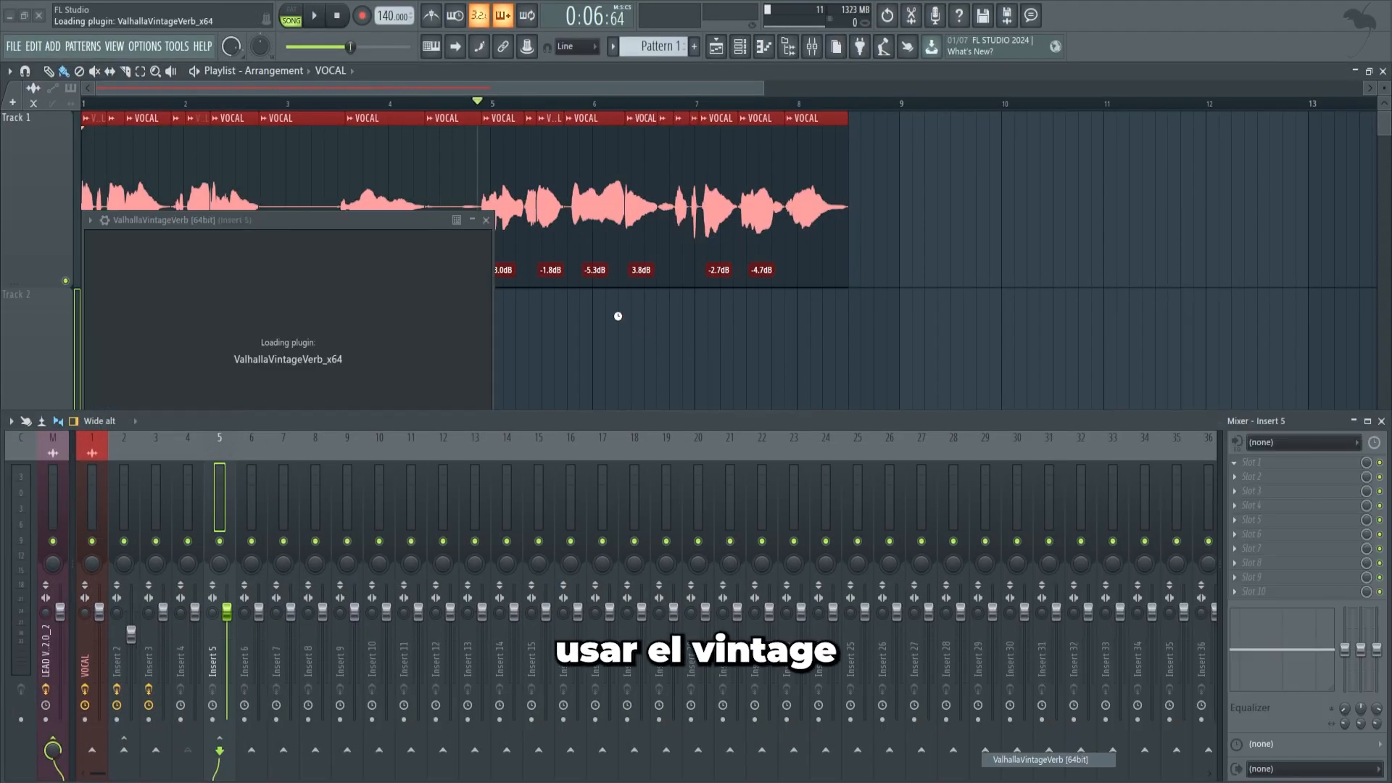
Detach ValhallaVintageVerb with its mix at 100% and lower the fader of insert 5 to 50% (-12.7 dB)
{"action": "left_click", "coordinate": [91, 220]}
{"action": "left_click", "coordinate": [138, 507]}
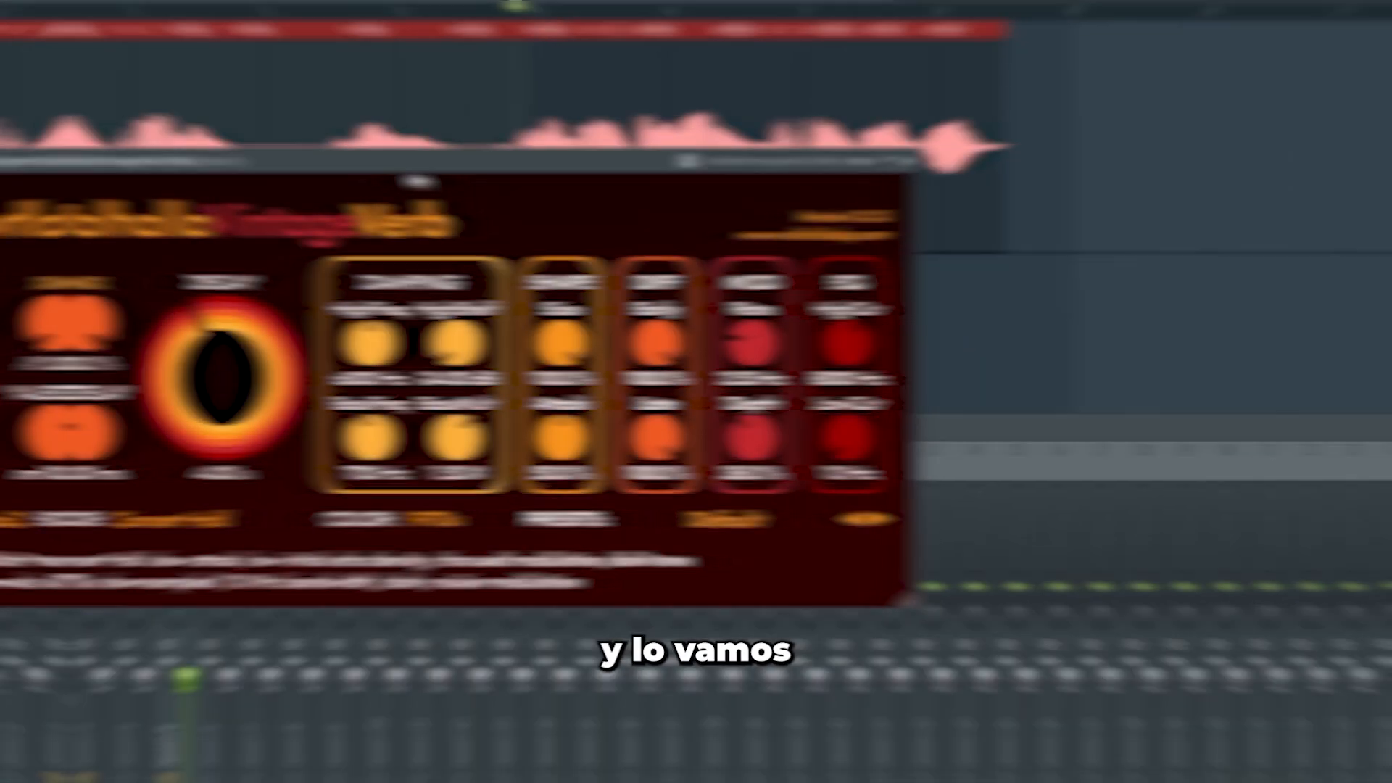
{"action": "left_click_drag", "start_coordinate": [383, 226], "coordinate": [705, 299]}
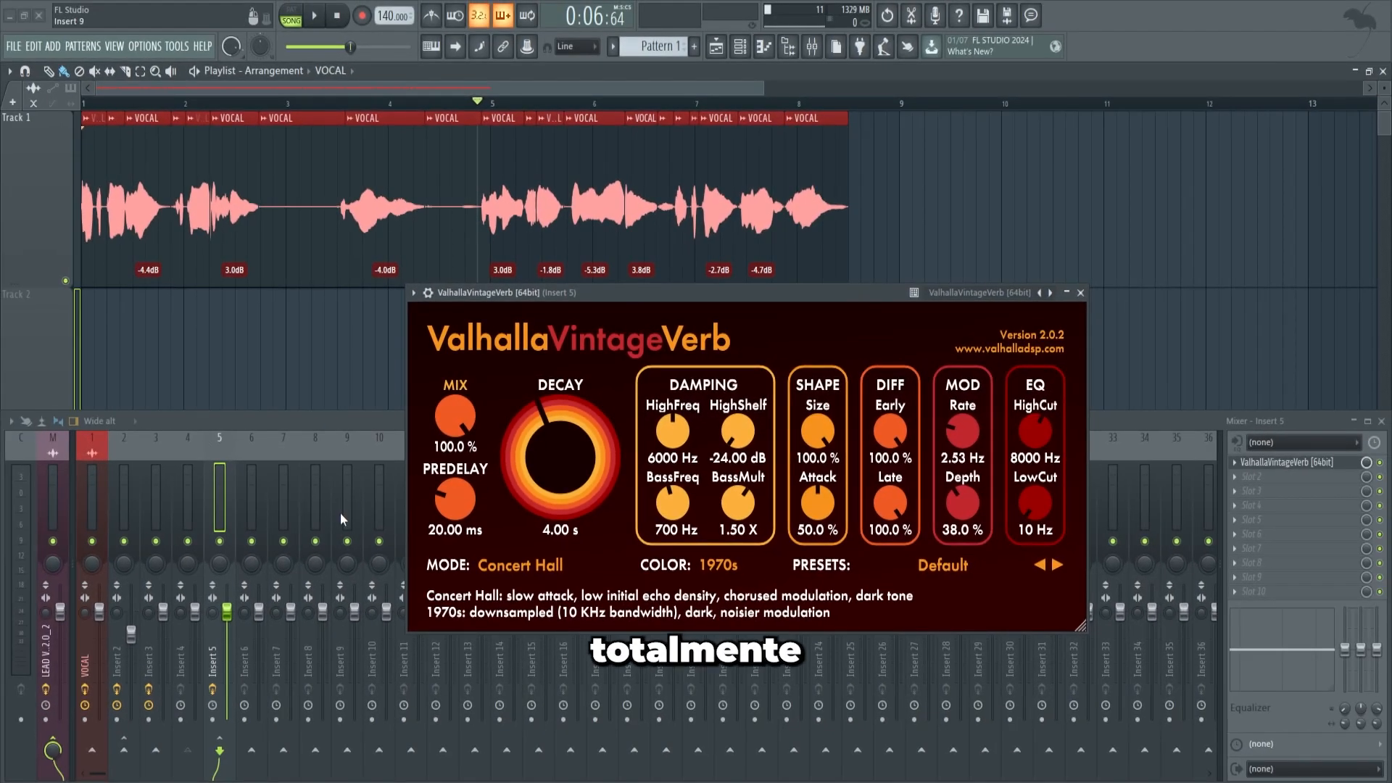
{"action": "left_click", "coordinate": [281, 428]}
{"action": "key", "text": "space"}
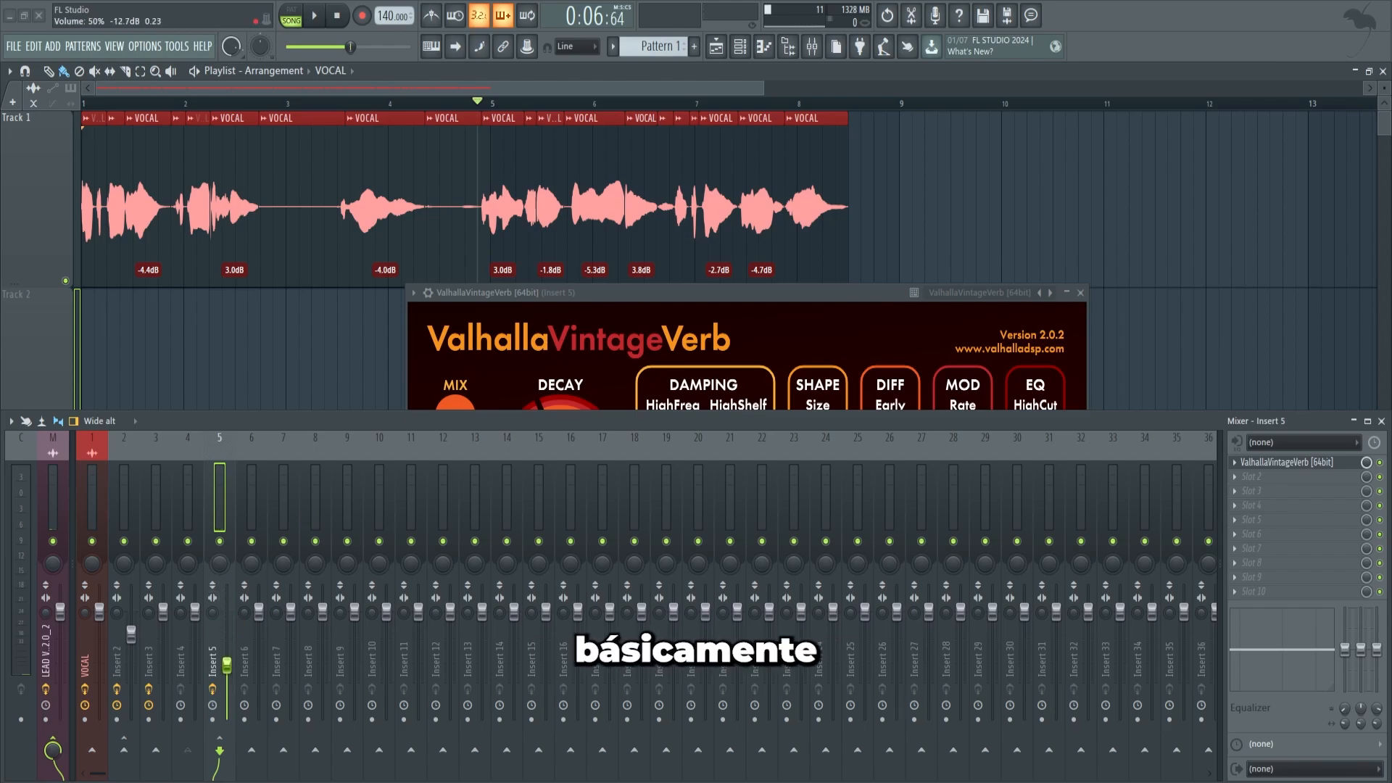
Rename mixer insert 5 as "señal mojada" and insert 4 as "señal seca"
{"action": "right_click", "coordinate": [223, 472]}
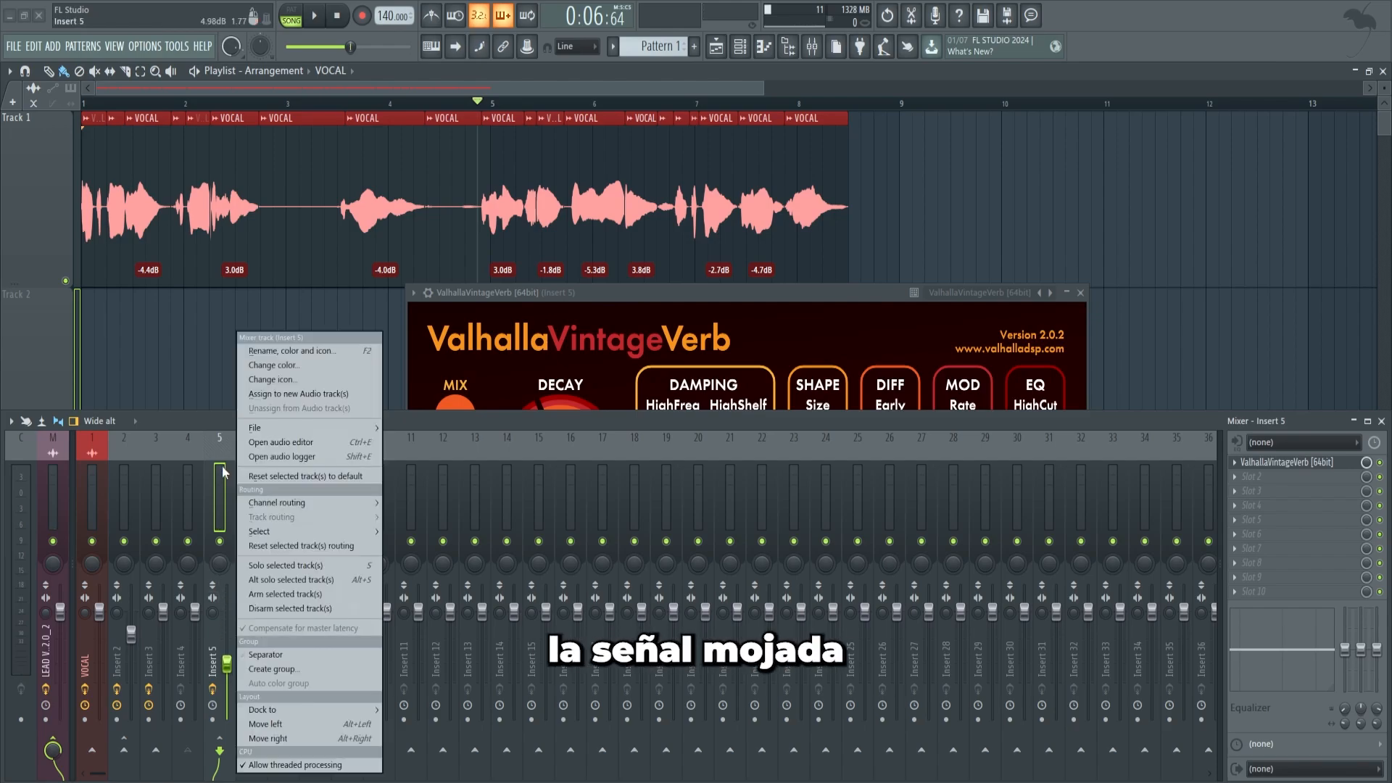
{"action": "left_click", "coordinate": [335, 350]}
{"action": "type", "text": "se"}
{"action": "type", "text": "ñal se"}
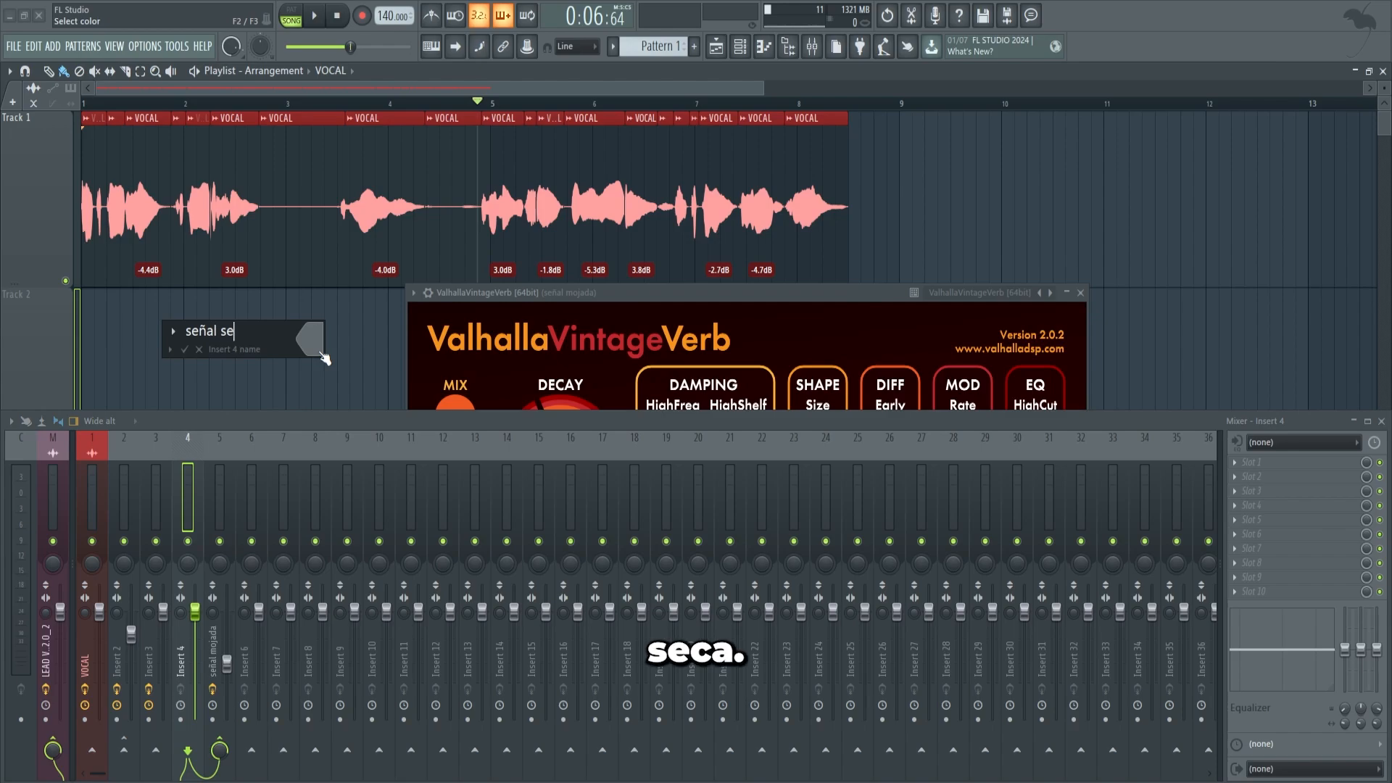
{"action": "type", "text": "ca"}
{"action": "key", "text": "Return"}
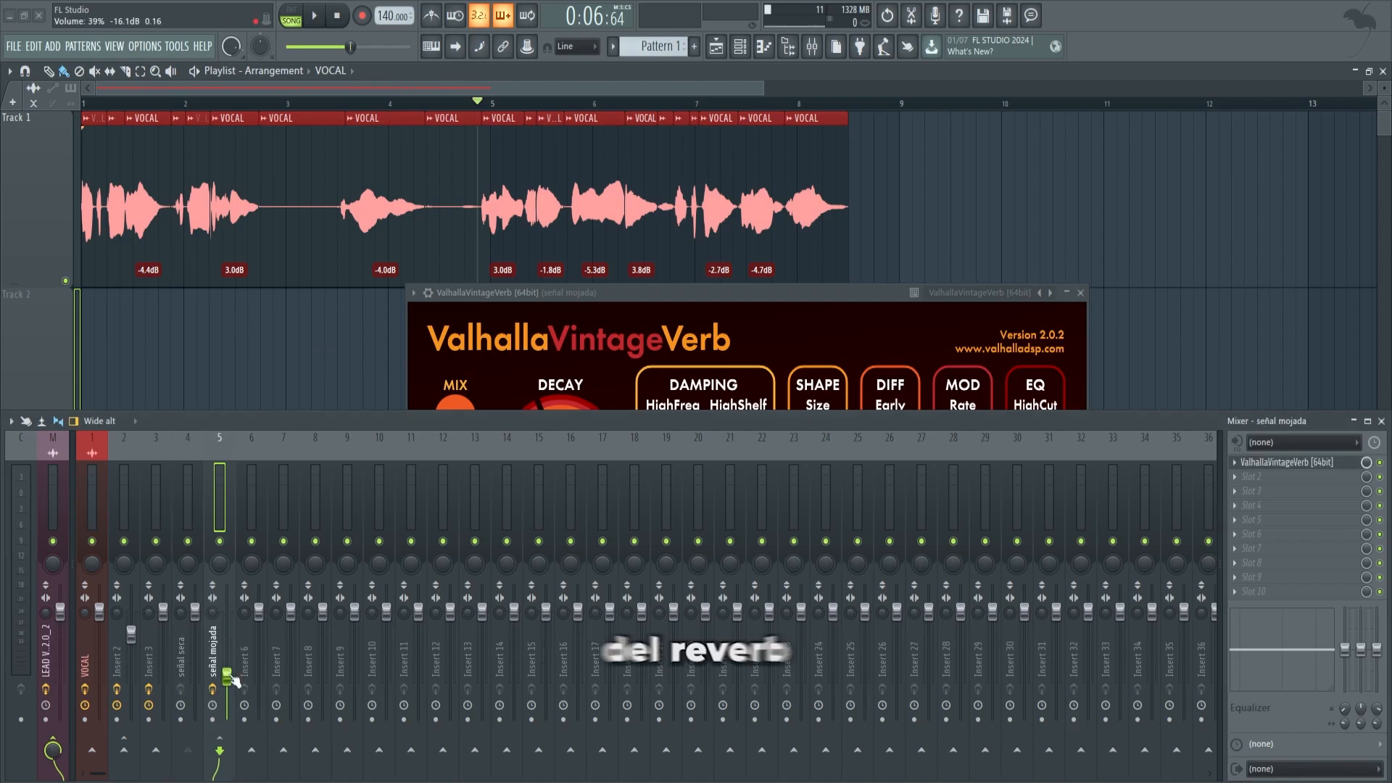
Add Fruity Parametric EQ 2 after the reverb on señal mojada, choose the 20Hz + 18kHz cut preset and narrow its pass band
{"action": "left_click", "coordinate": [1250, 481]}
{"action": "mouse_move", "coordinate": [1249, 447]}
{"action": "mouse_move", "coordinate": [1166, 415]}
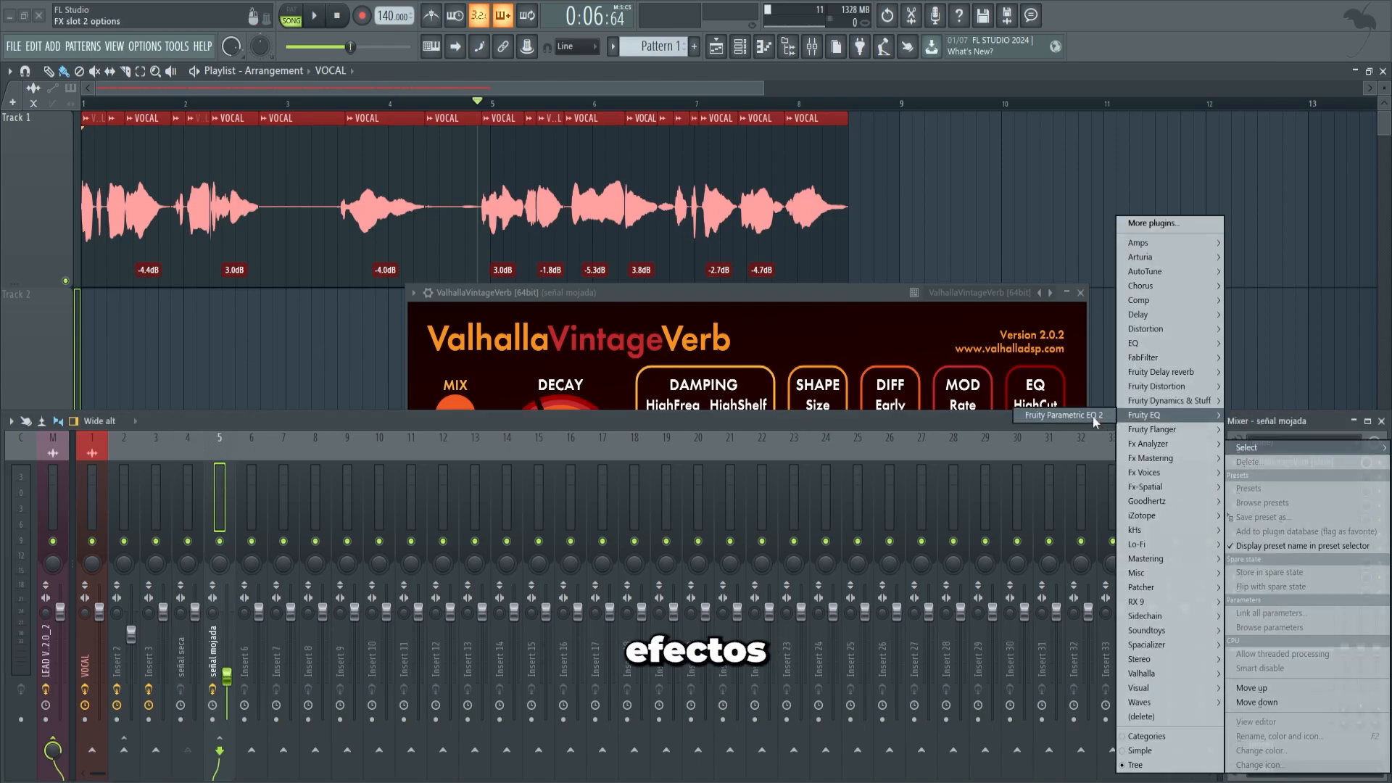
{"action": "left_click", "coordinate": [1093, 418]}
{"action": "left_click_drag", "start_coordinate": [332, 238], "coordinate": [341, 115]}
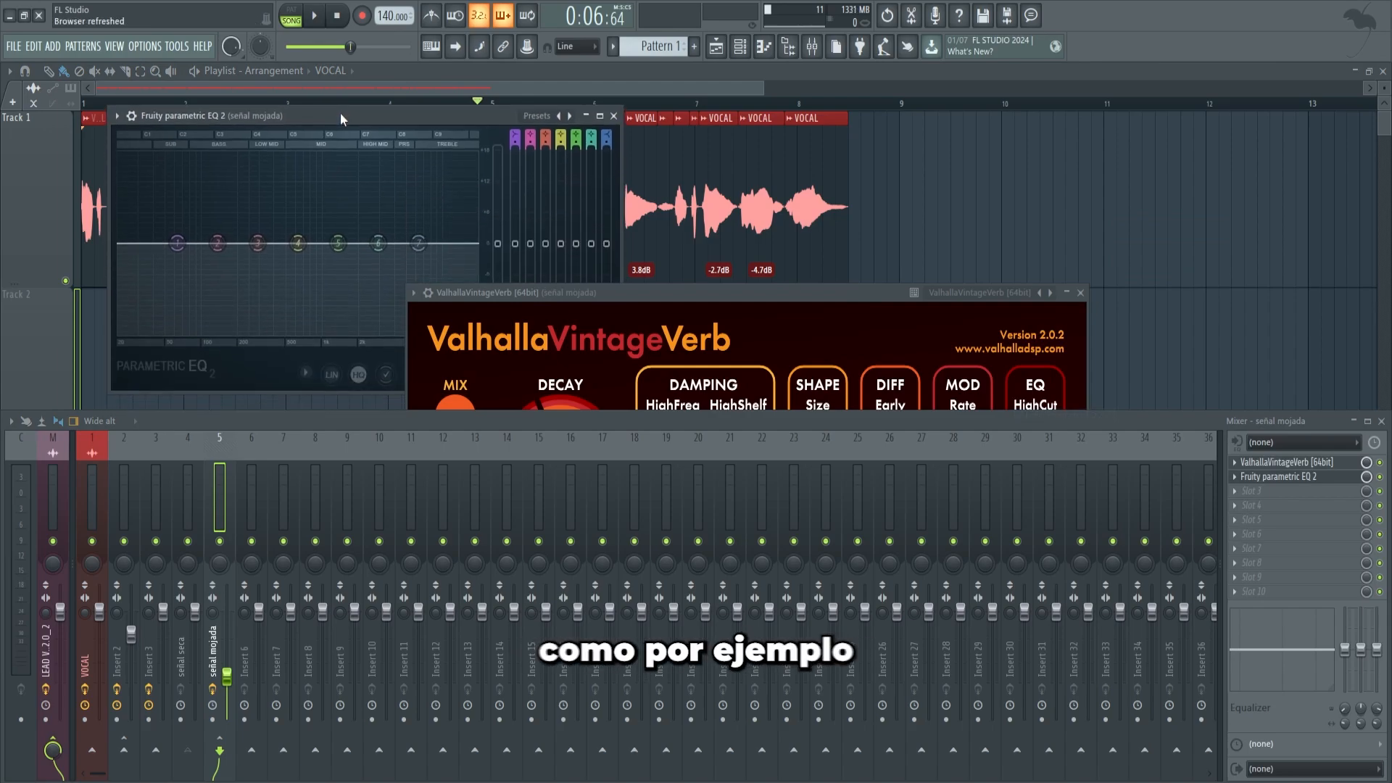
{"action": "left_click", "coordinate": [570, 116]}
{"action": "left_click", "coordinate": [570, 117]}
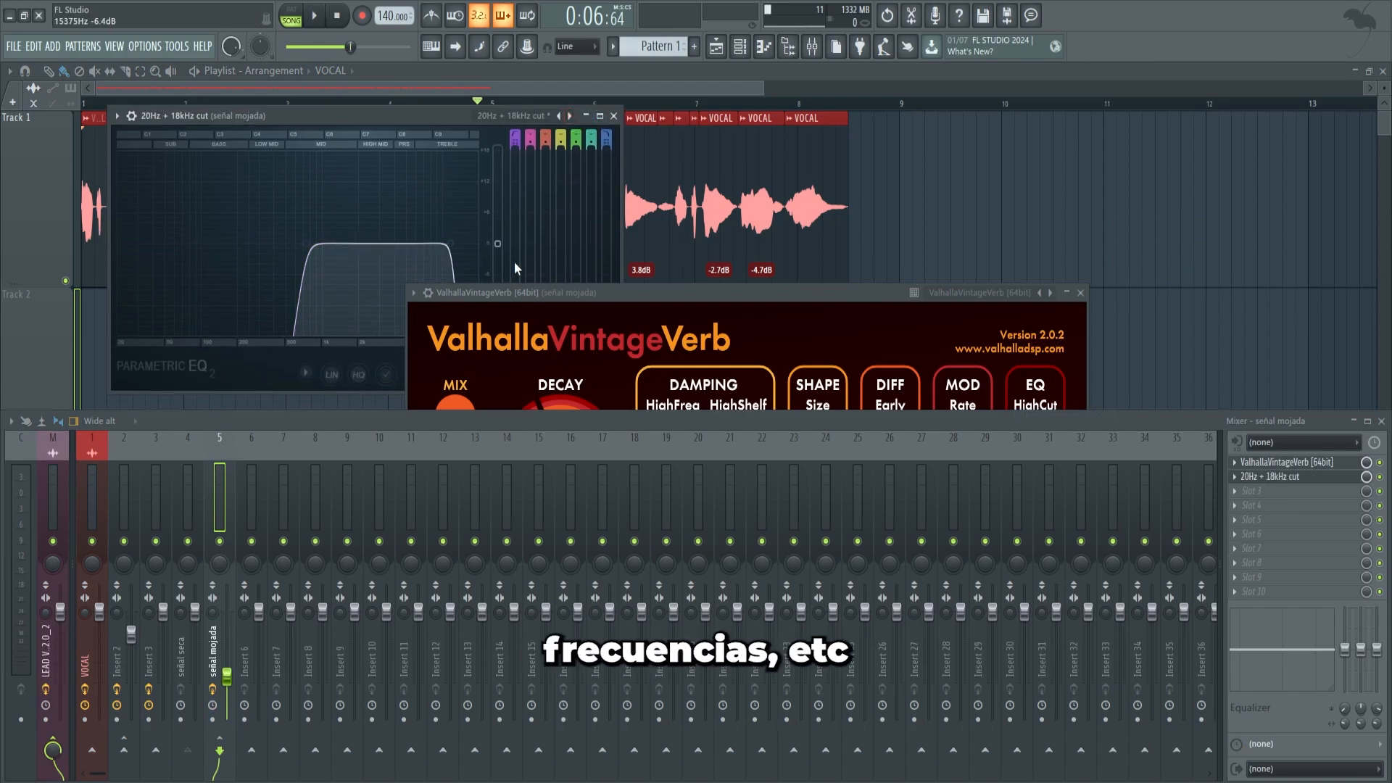
Rename mixer insert 6 as "dealy" and load ValhallaDelay on it
{"action": "right_click", "coordinate": [253, 638]}
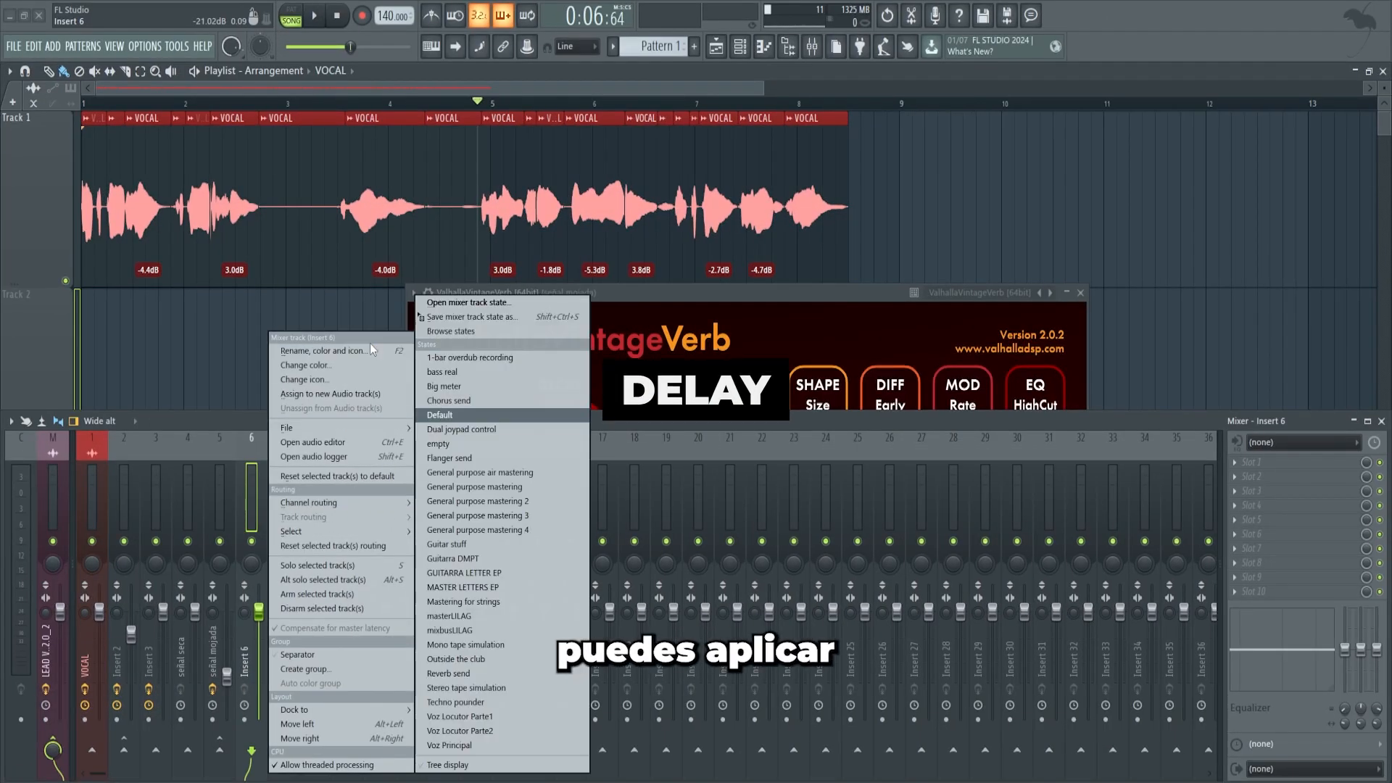
{"action": "left_click", "coordinate": [370, 342]}
{"action": "type", "text": "dealy"}
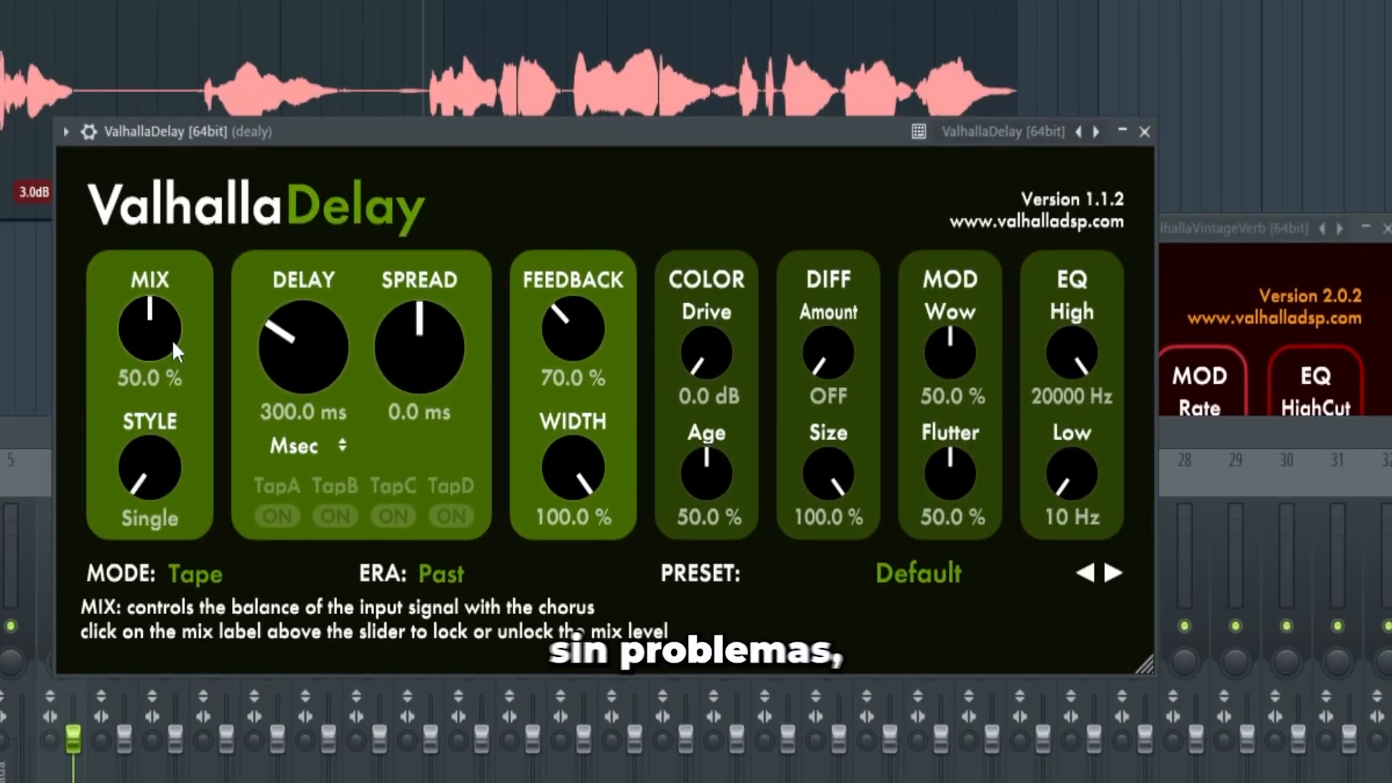
Set ValhallaDelay's mix to 100% on the dealy track and close the reverb and delay plugin windows
{"action": "left_click_drag", "start_coordinate": [171, 351], "coordinate": [187, 333]}
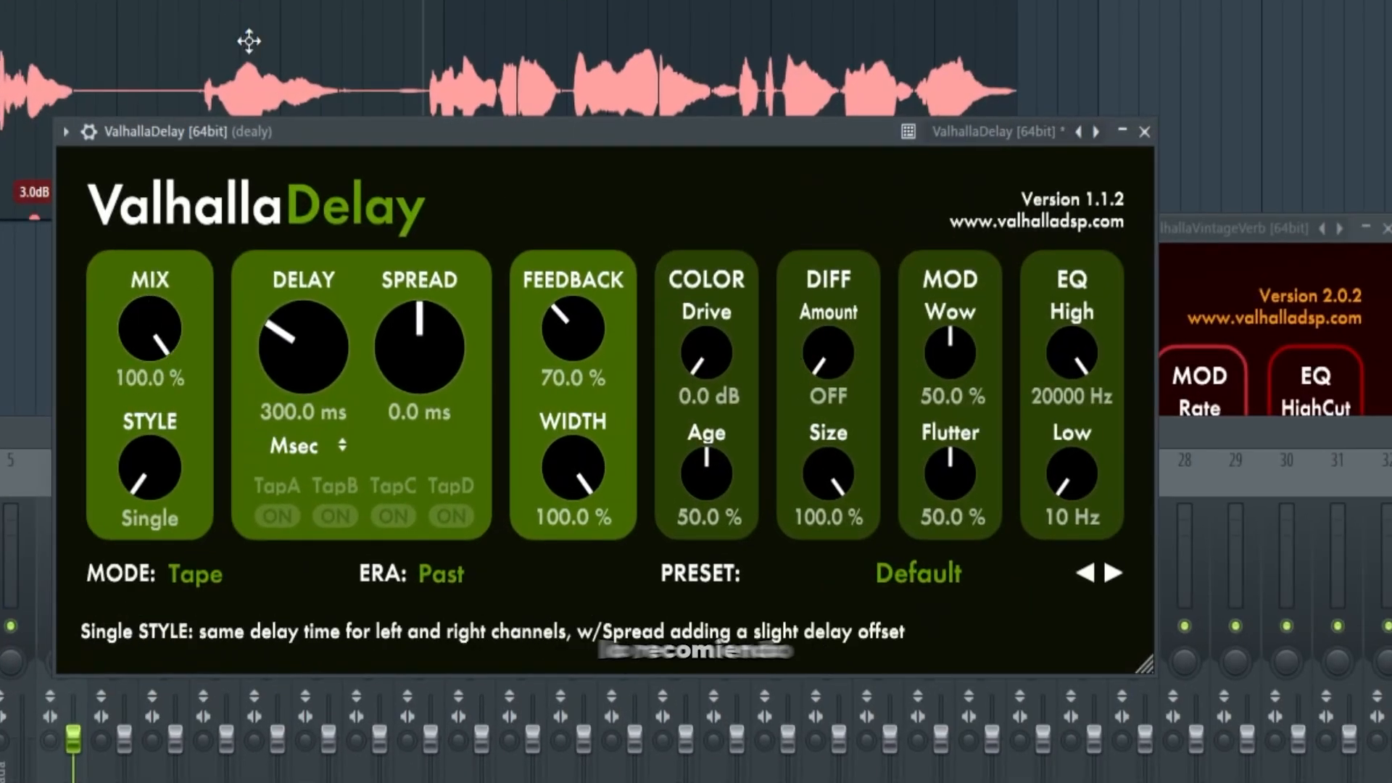
{"action": "left_click", "coordinate": [1145, 133]}
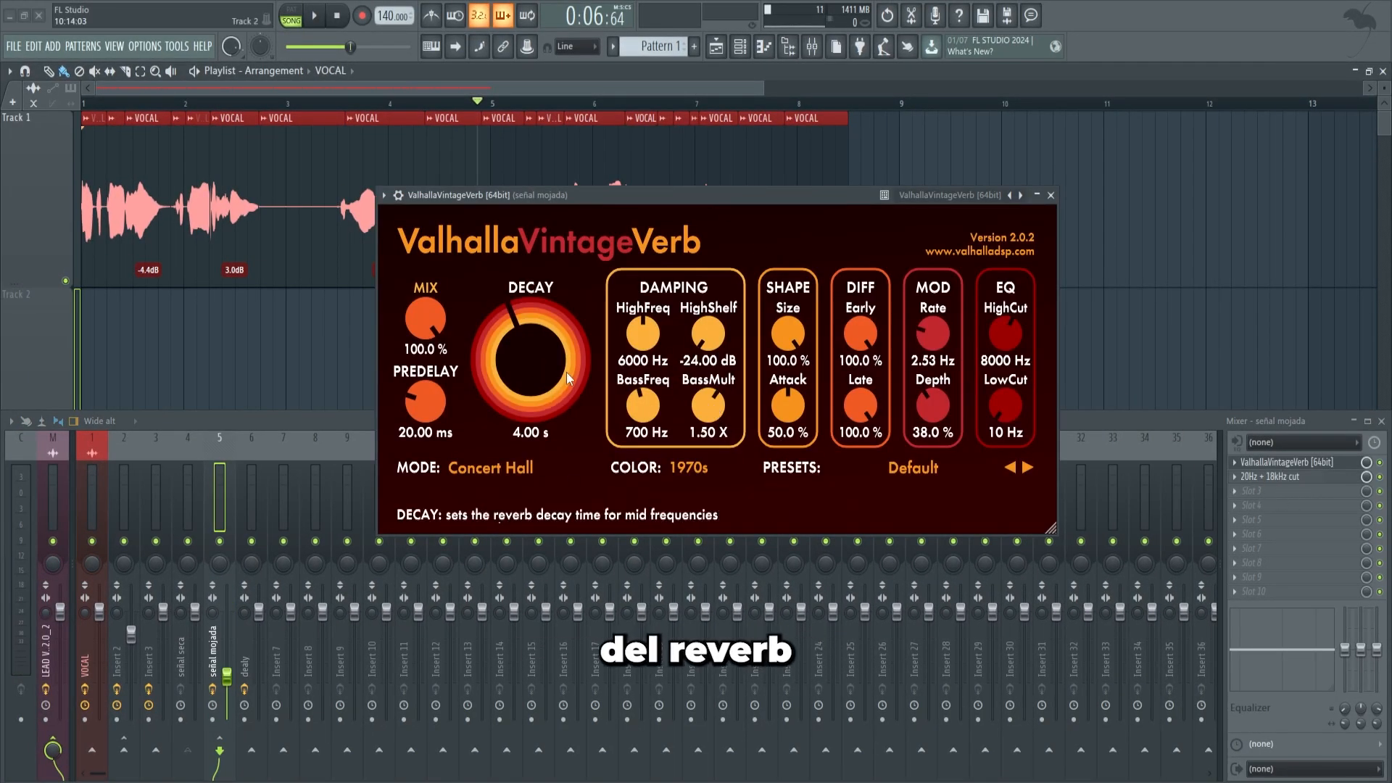
{"action": "left_click", "coordinate": [1277, 463]}
{"action": "left_click", "coordinate": [248, 519]}
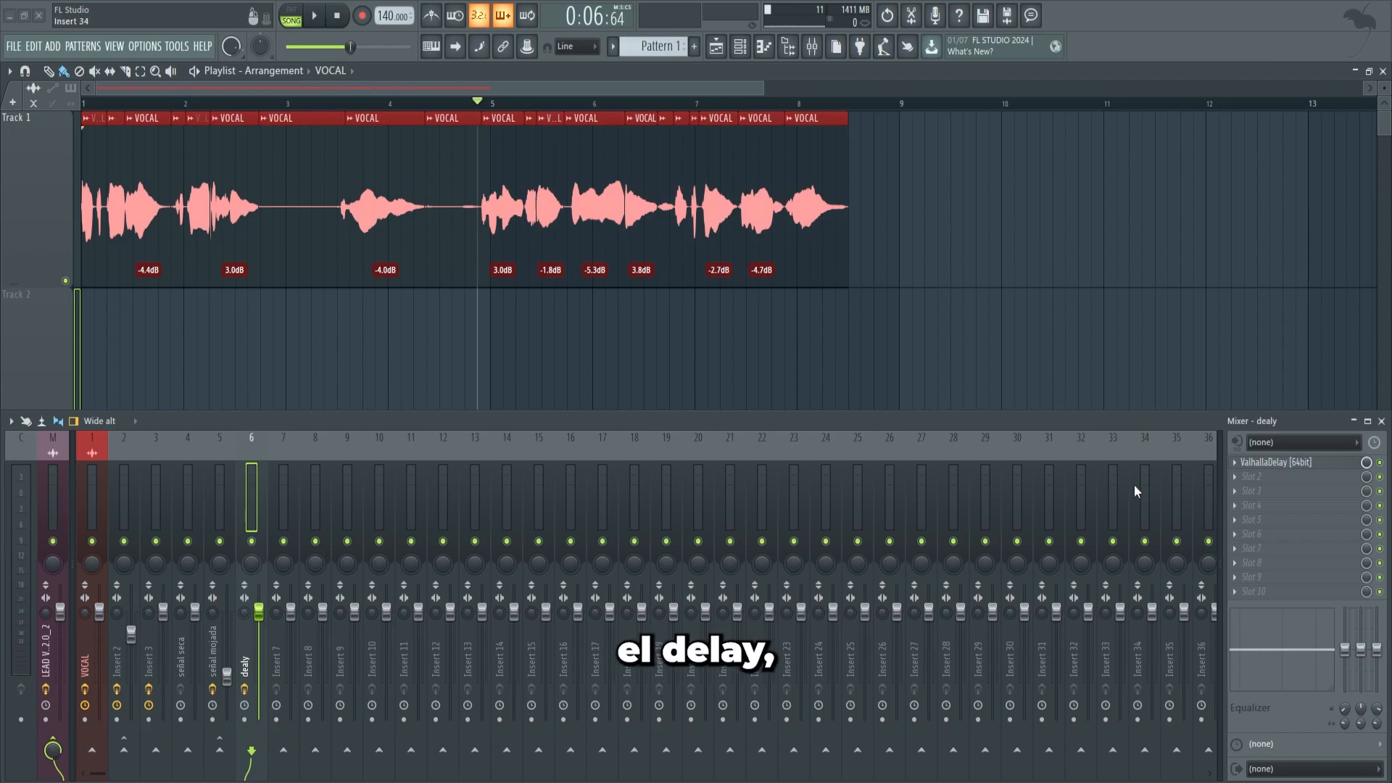
{"action": "left_click", "coordinate": [1273, 463]}
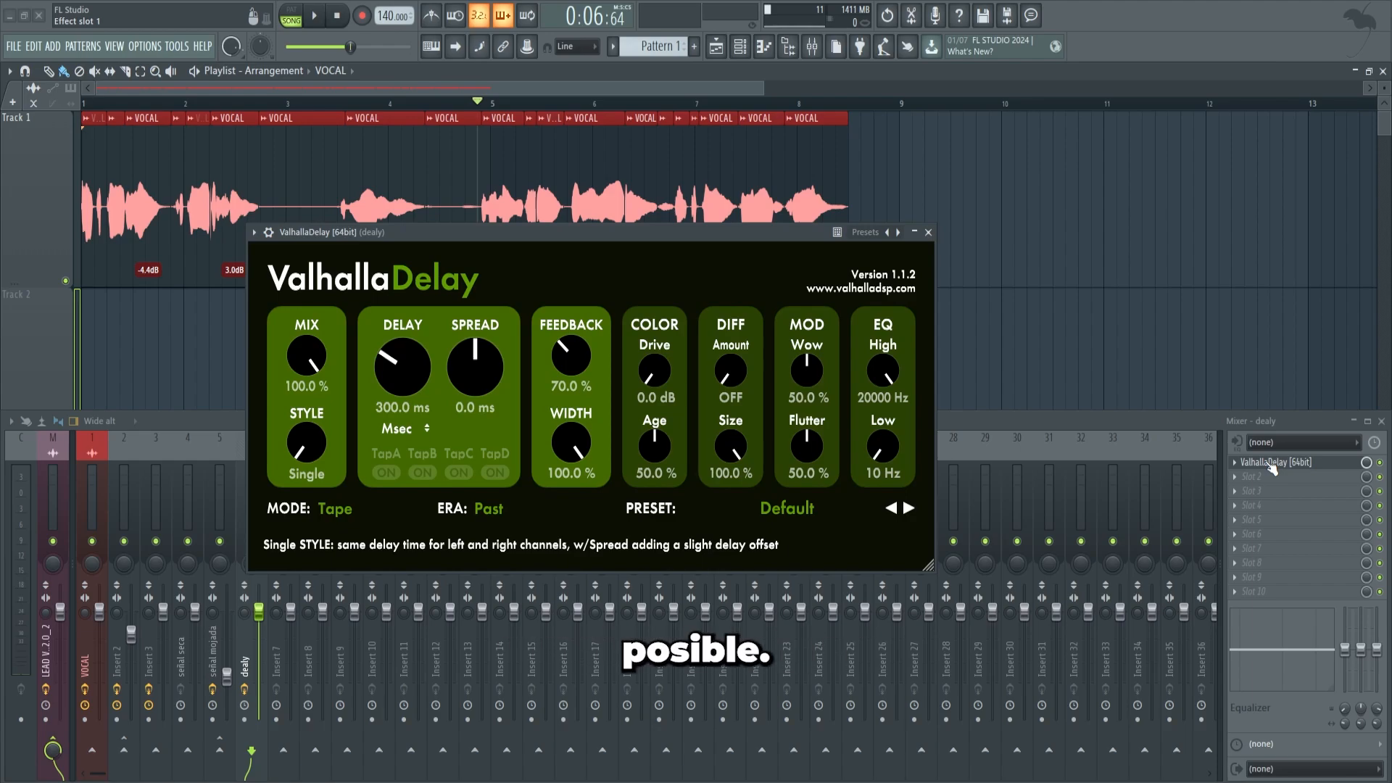
{"action": "left_click", "coordinate": [1272, 469]}
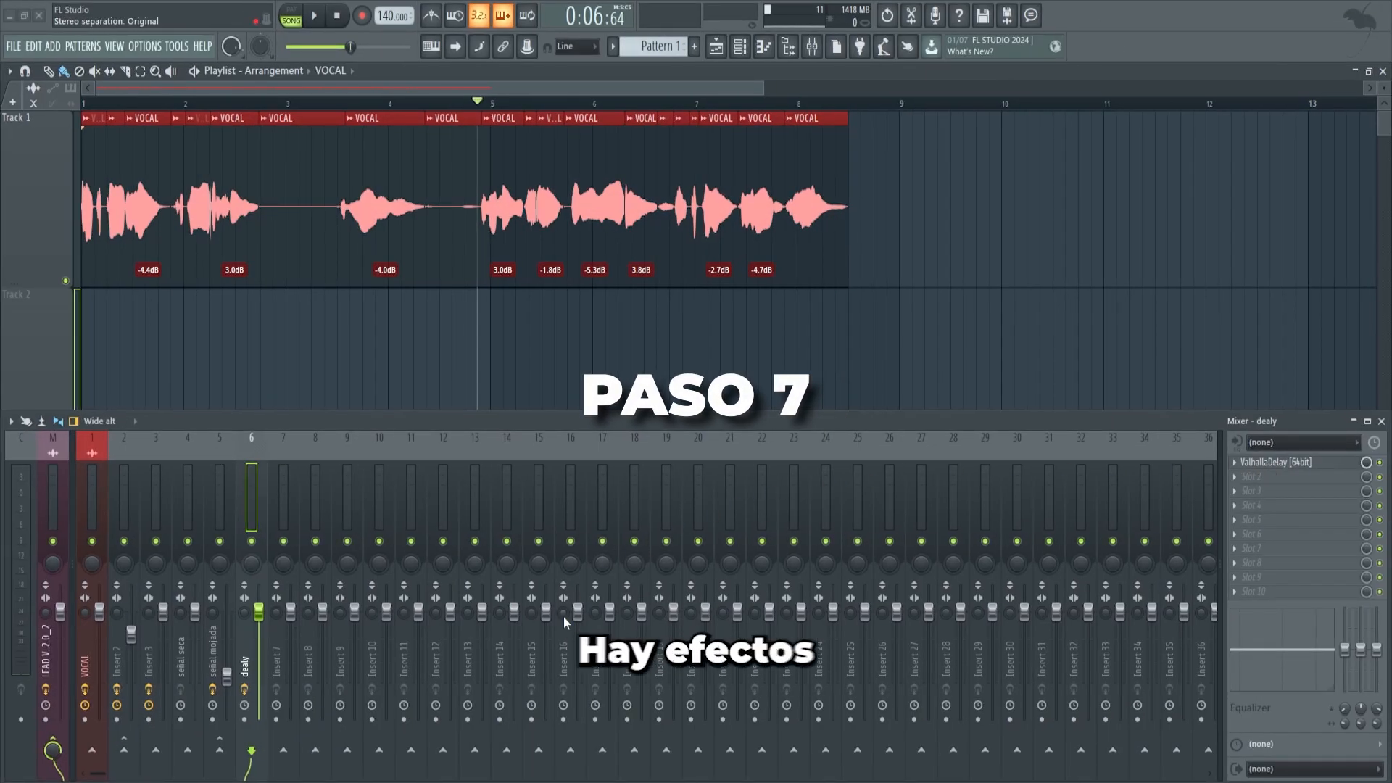
Load RC-20 Retro Color in the first slot of mixer insert 7 and play the vocal through it
{"action": "left_click", "coordinate": [280, 507]}
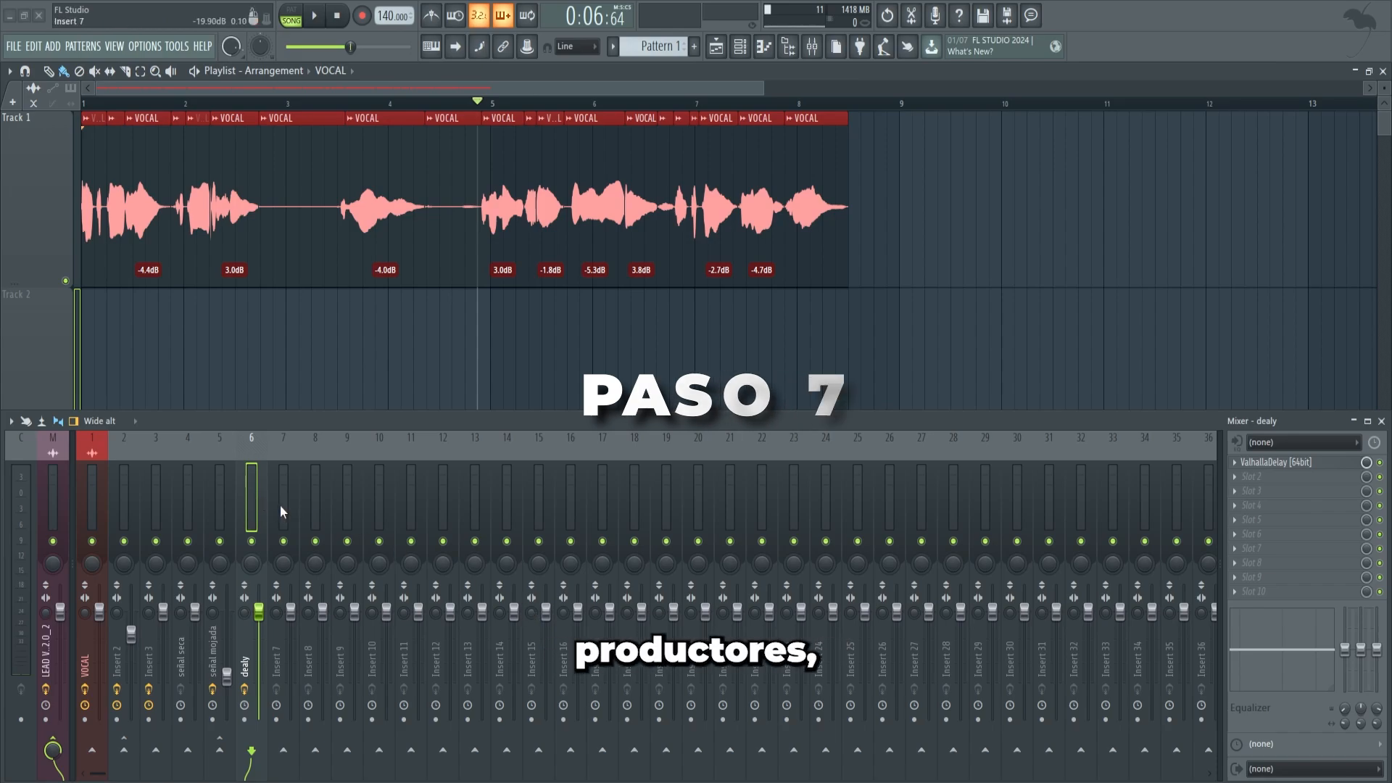
{"action": "left_click", "coordinate": [1269, 462]}
{"action": "mouse_move", "coordinate": [1167, 348]}
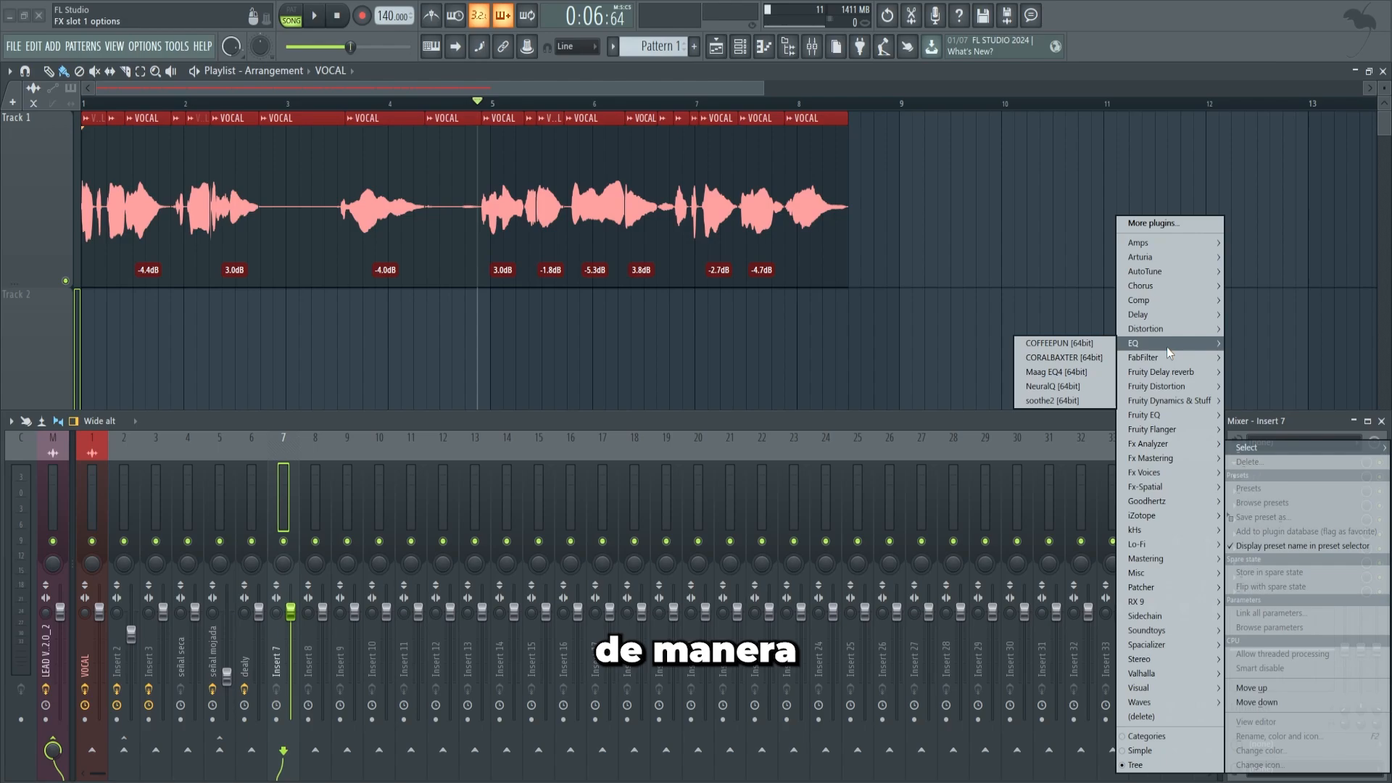
{"action": "mouse_move", "coordinate": [1155, 543]}
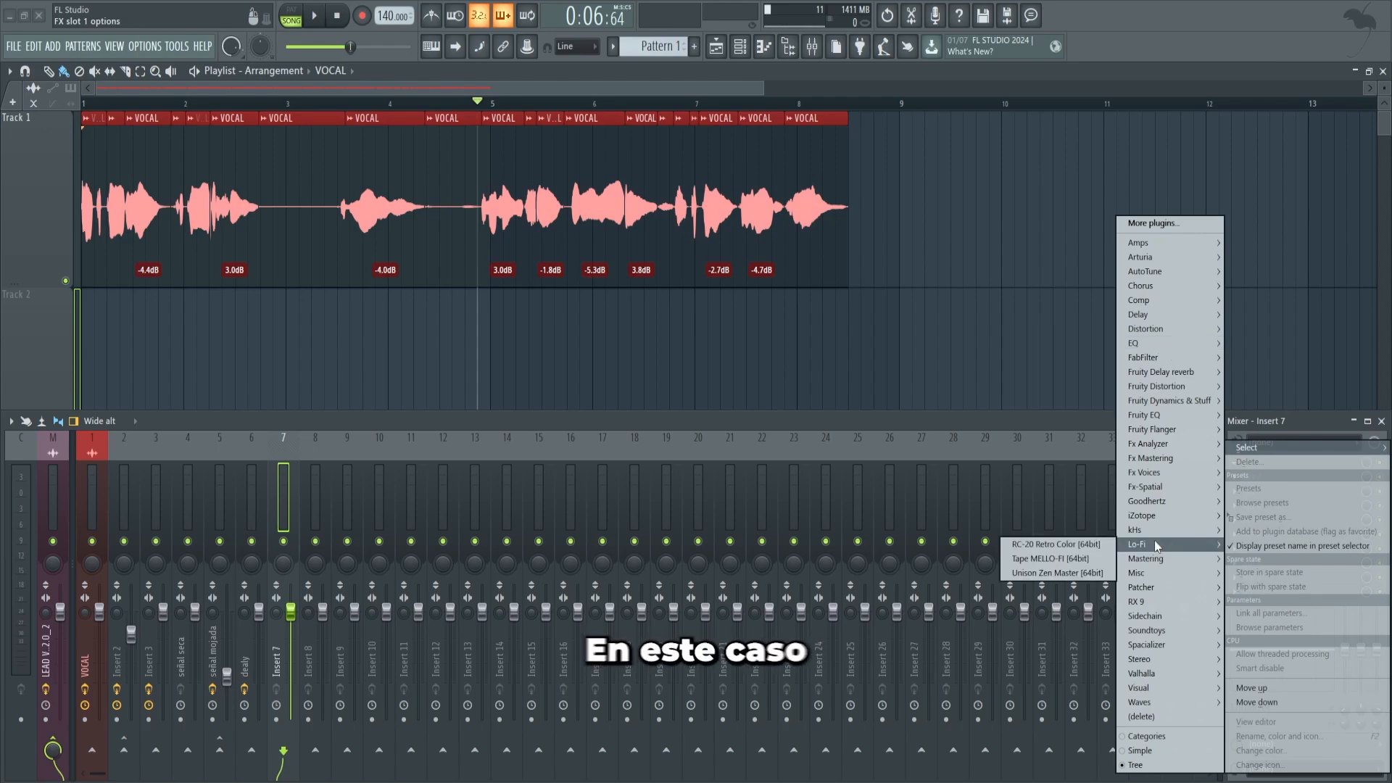
{"action": "left_click", "coordinate": [1090, 547]}
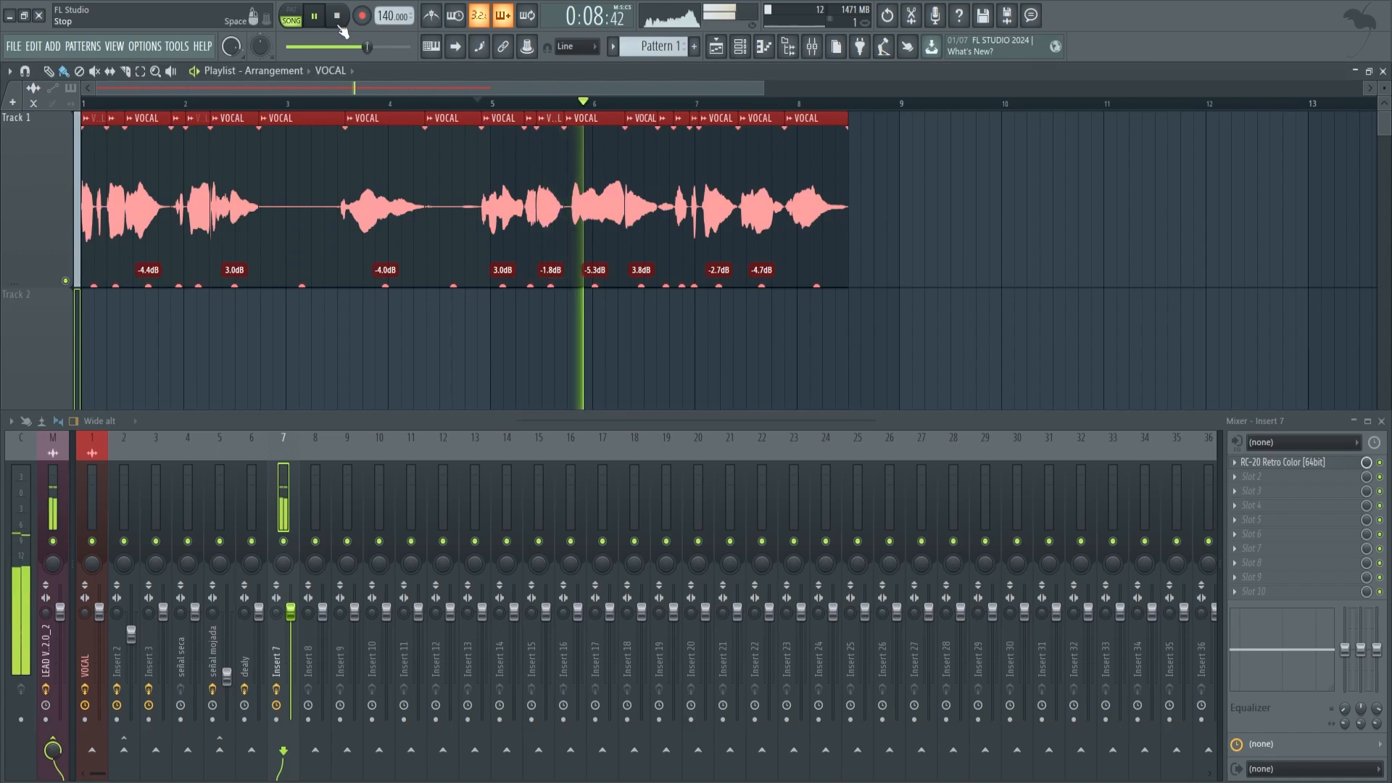
{"action": "key", "text": "space"}
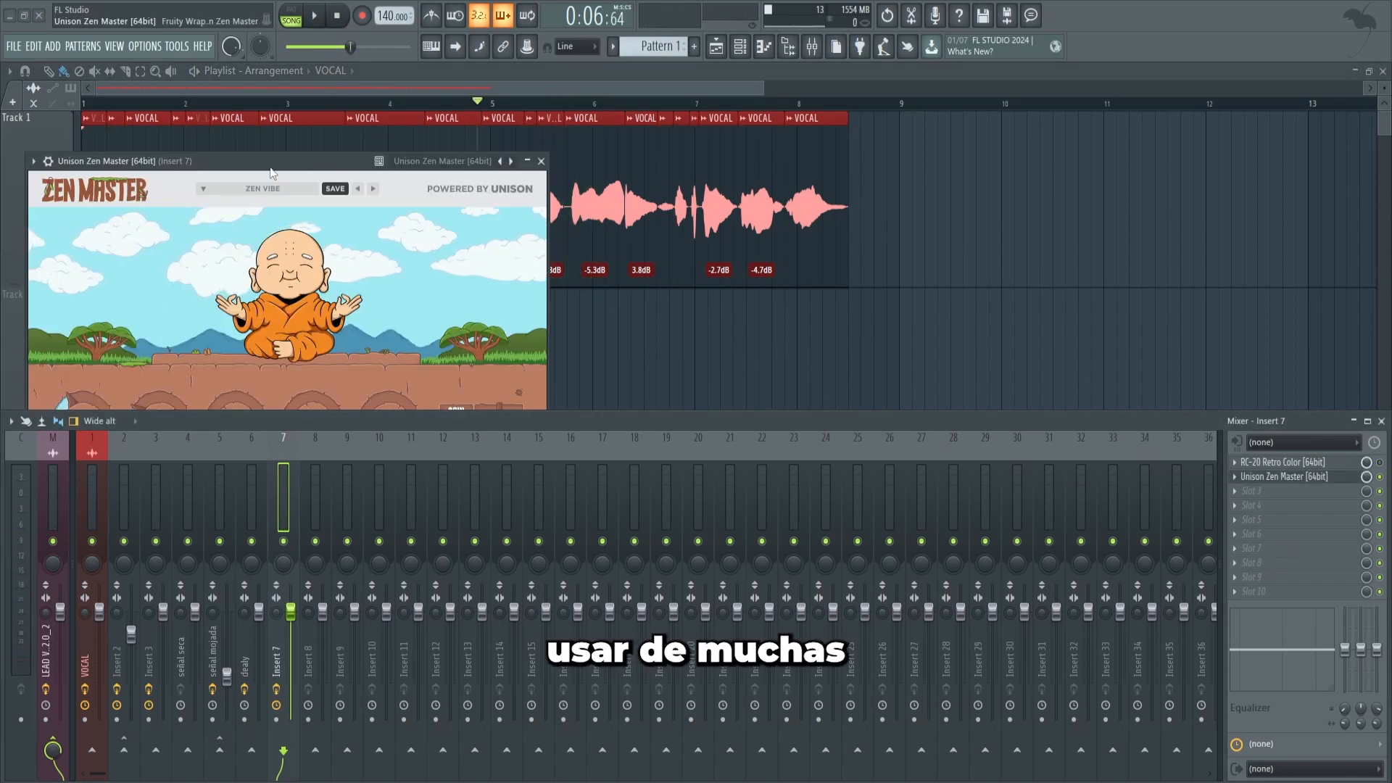
Detach Unison Zen Master on insert 7, set its vinyl noise to 39% and start playback
{"action": "left_click_drag", "start_coordinate": [39, 170], "coordinate": [464, 192]}
{"action": "left_click", "coordinate": [463, 186]}
{"action": "left_click", "coordinate": [461, 499]}
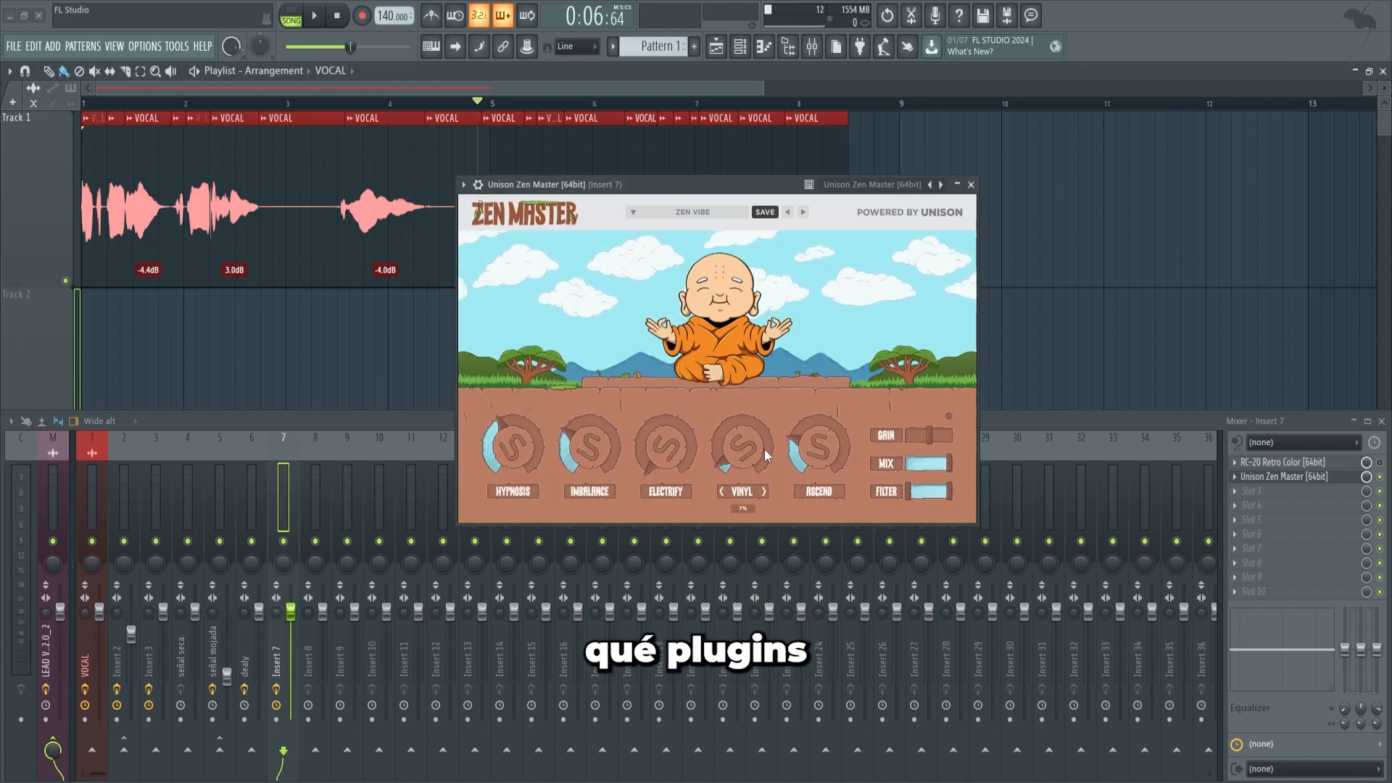
{"action": "left_click", "coordinate": [755, 450]}
{"action": "key", "text": "space"}
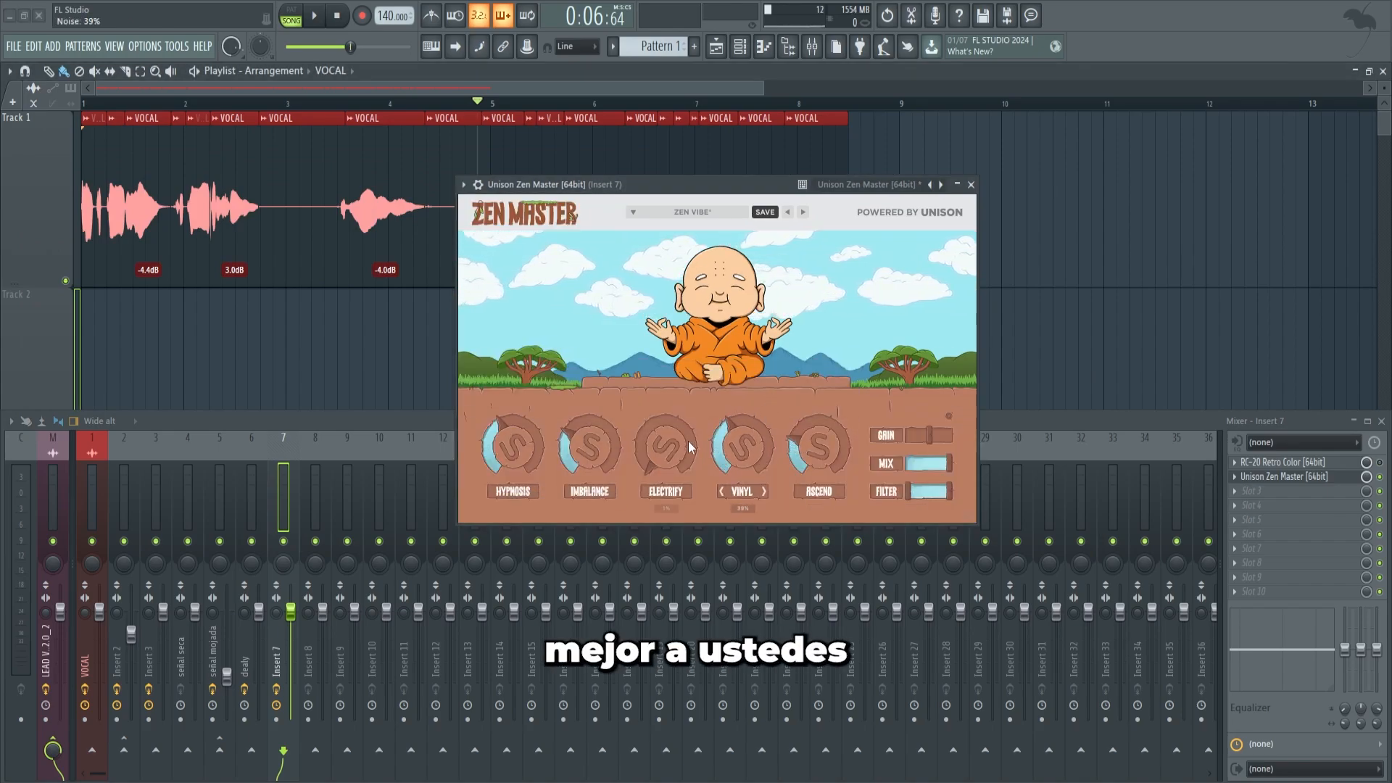
Lower the fader of insert 7 while the vocal plays and close Unison Zen Master
{"action": "left_click_drag", "start_coordinate": [290, 611], "coordinate": [291, 642]}
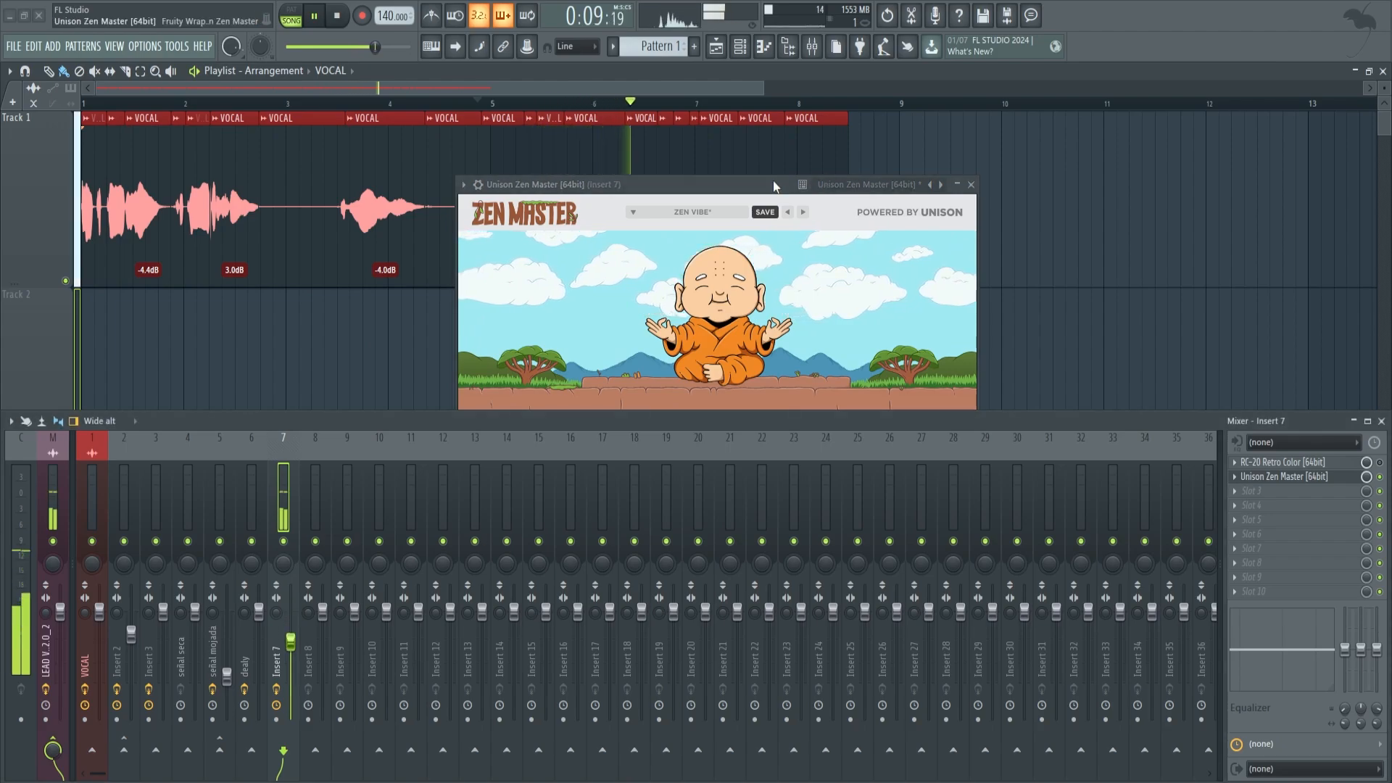
{"action": "left_click_drag", "start_coordinate": [775, 185], "coordinate": [723, 177]}
{"action": "left_click", "coordinate": [919, 177]}
{"action": "key", "text": "space"}
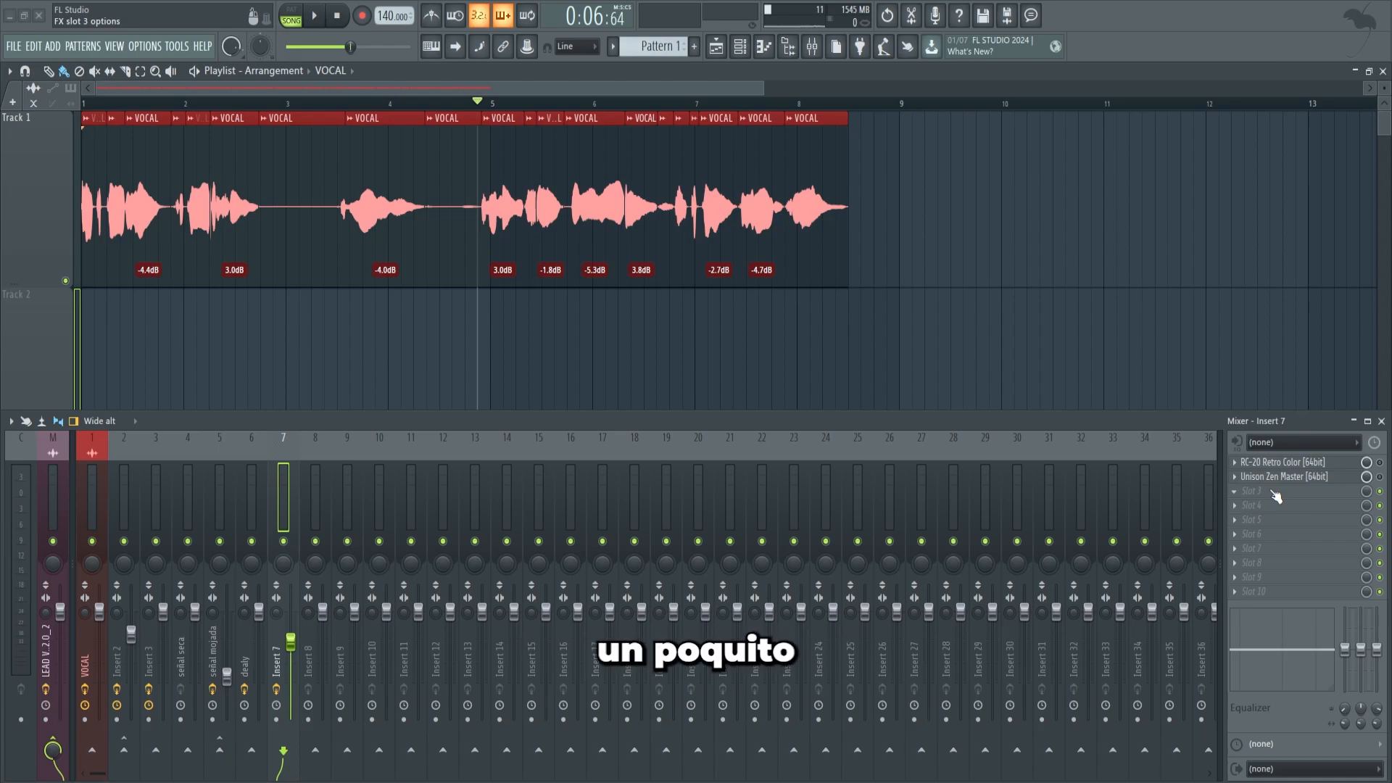
Load Fruity Delay 2 in the third slot of insert 7 as a slap delay
{"action": "left_click", "coordinate": [1276, 496]}
{"action": "left_click", "coordinate": [1237, 423]}
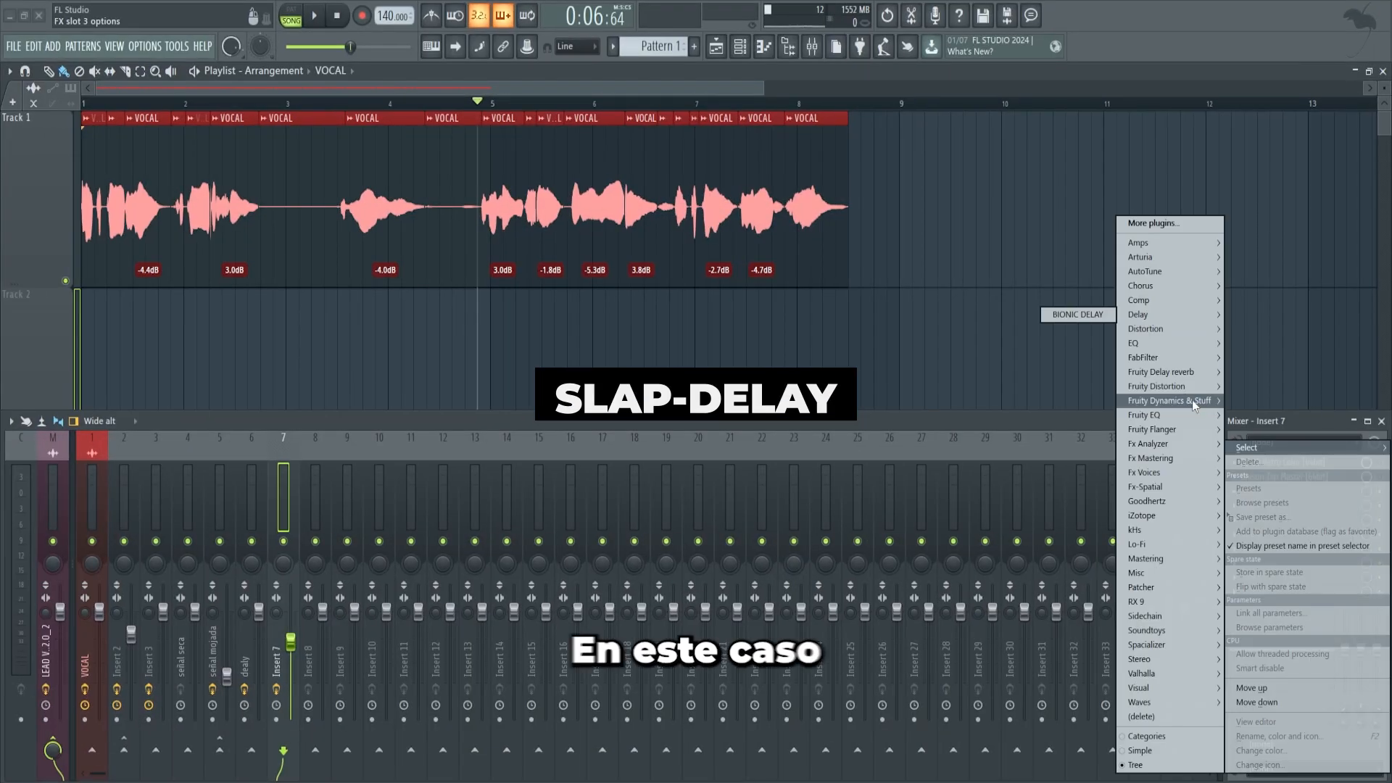
{"action": "mouse_move", "coordinate": [1174, 376]}
{"action": "left_click", "coordinate": [1073, 384]}
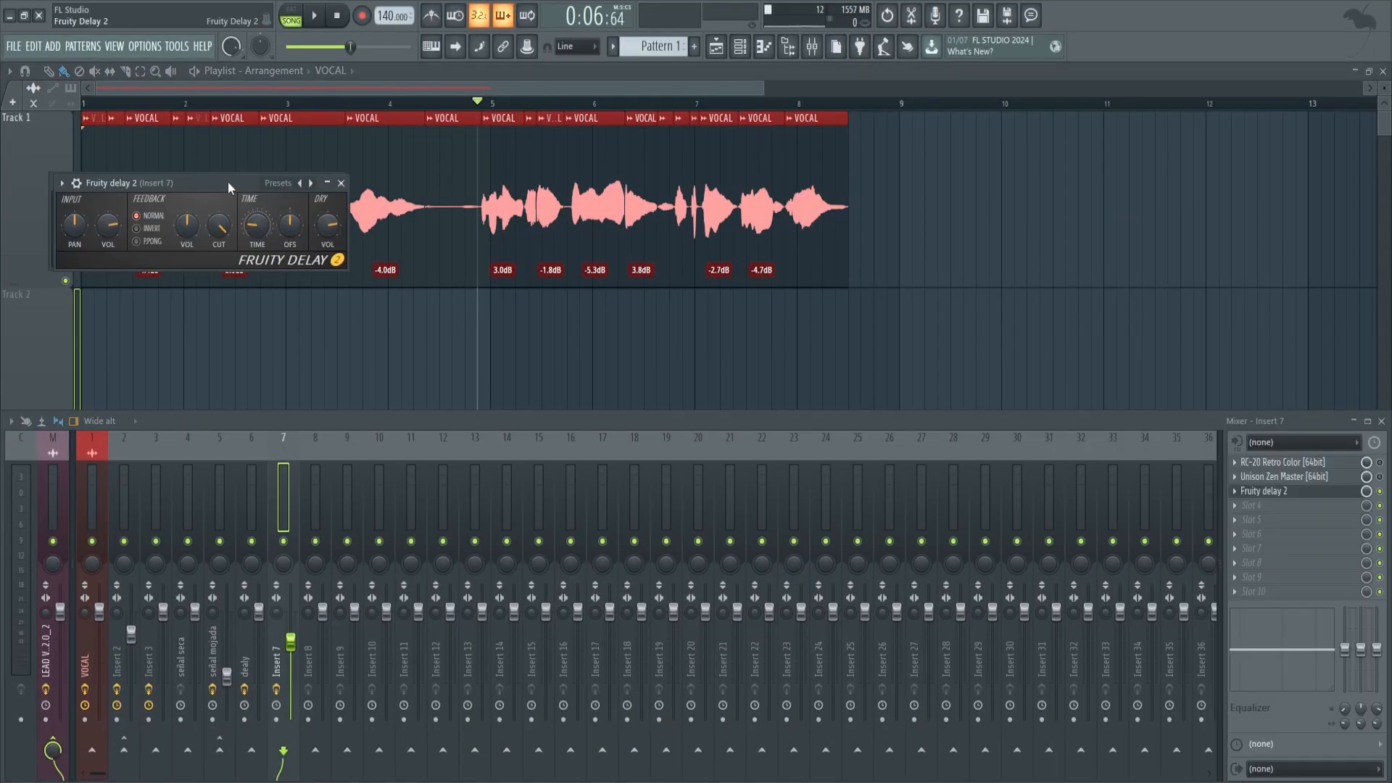
{"action": "left_click_drag", "start_coordinate": [228, 181], "coordinate": [760, 259]}
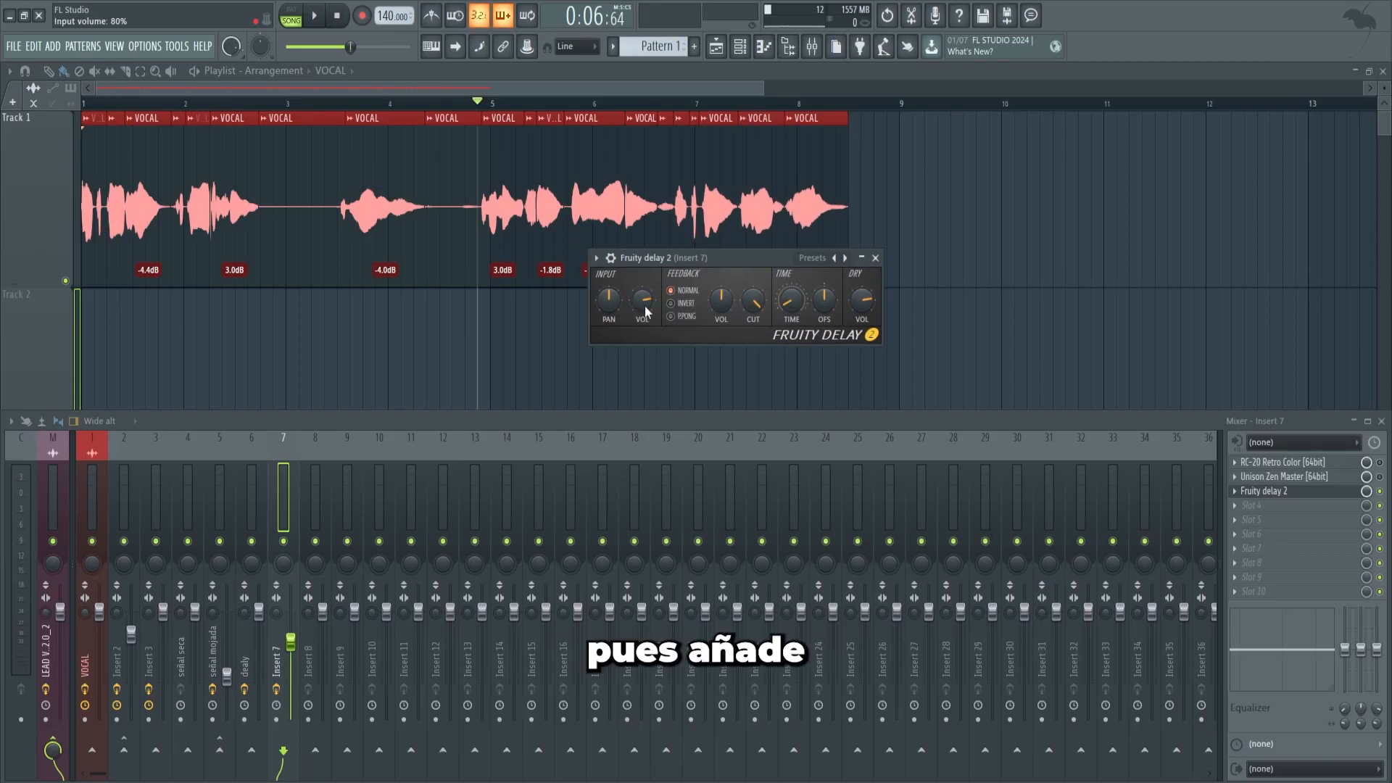
Set Fruity Delay 2's input volume to 68% and its feedback cutoff to 82% while playing the vocal
{"action": "mouse_move", "coordinate": [645, 311]}
{"action": "left_mouse_down"}
{"action": "mouse_move", "coordinate": [646, 359]}
{"action": "mouse_move", "coordinate": [647, 308]}
{"action": "left_mouse_up"}
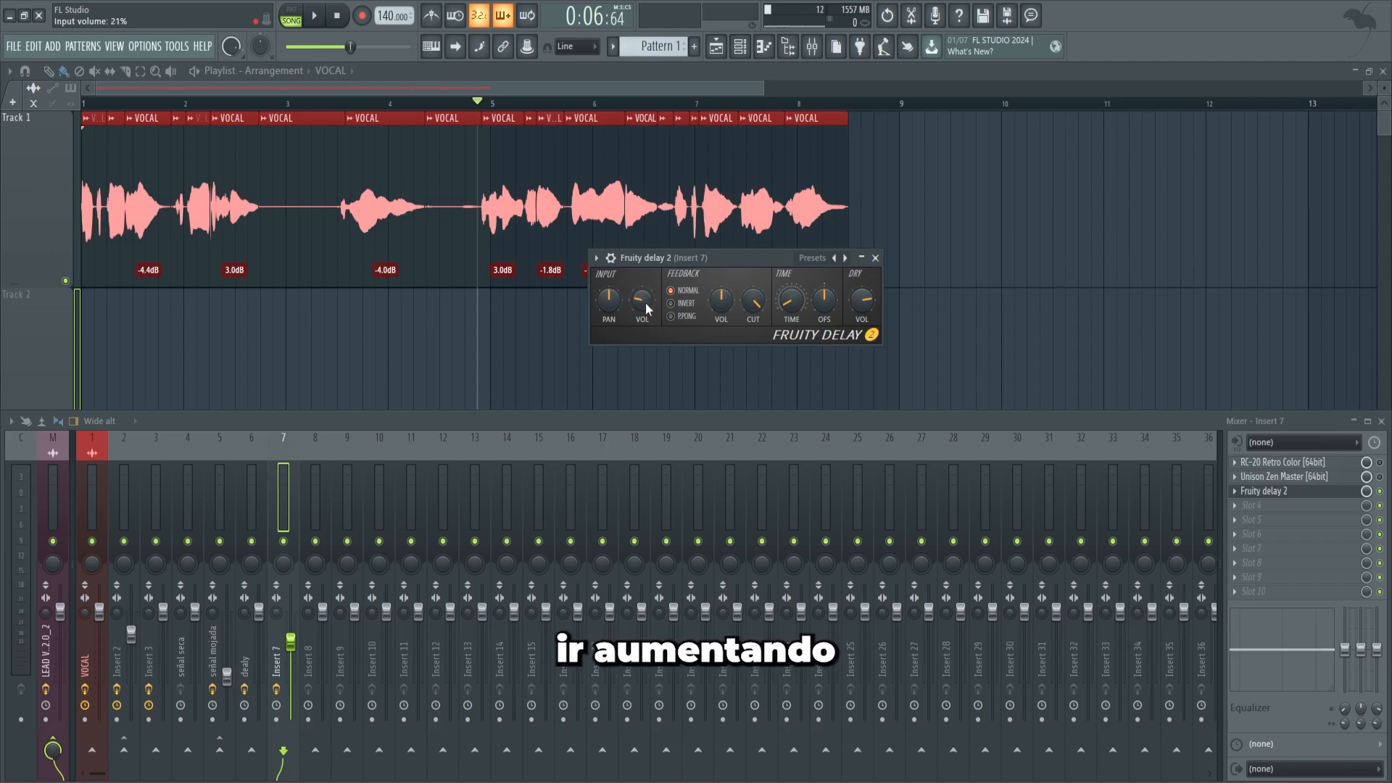
{"action": "left_click", "coordinate": [320, 20]}
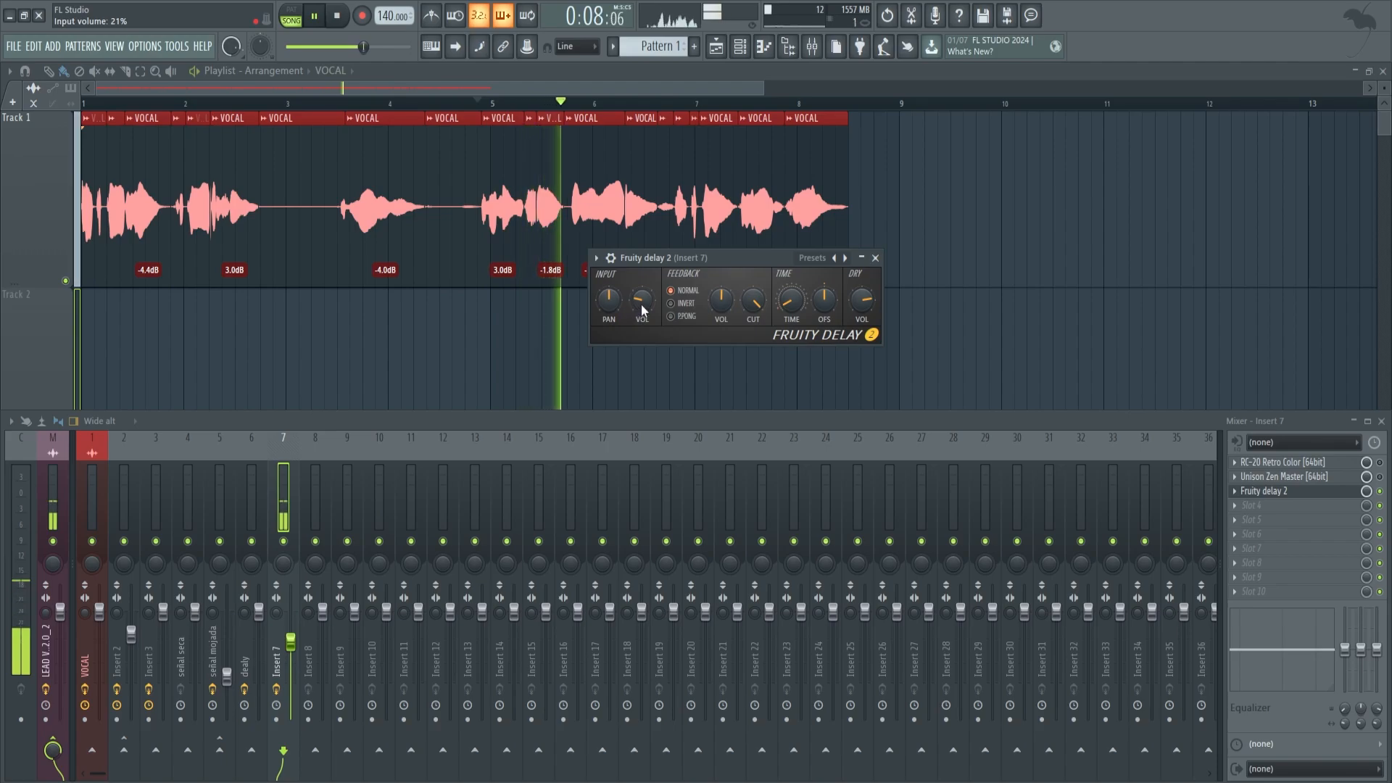
{"action": "left_click_drag", "start_coordinate": [643, 308], "coordinate": [643, 273]}
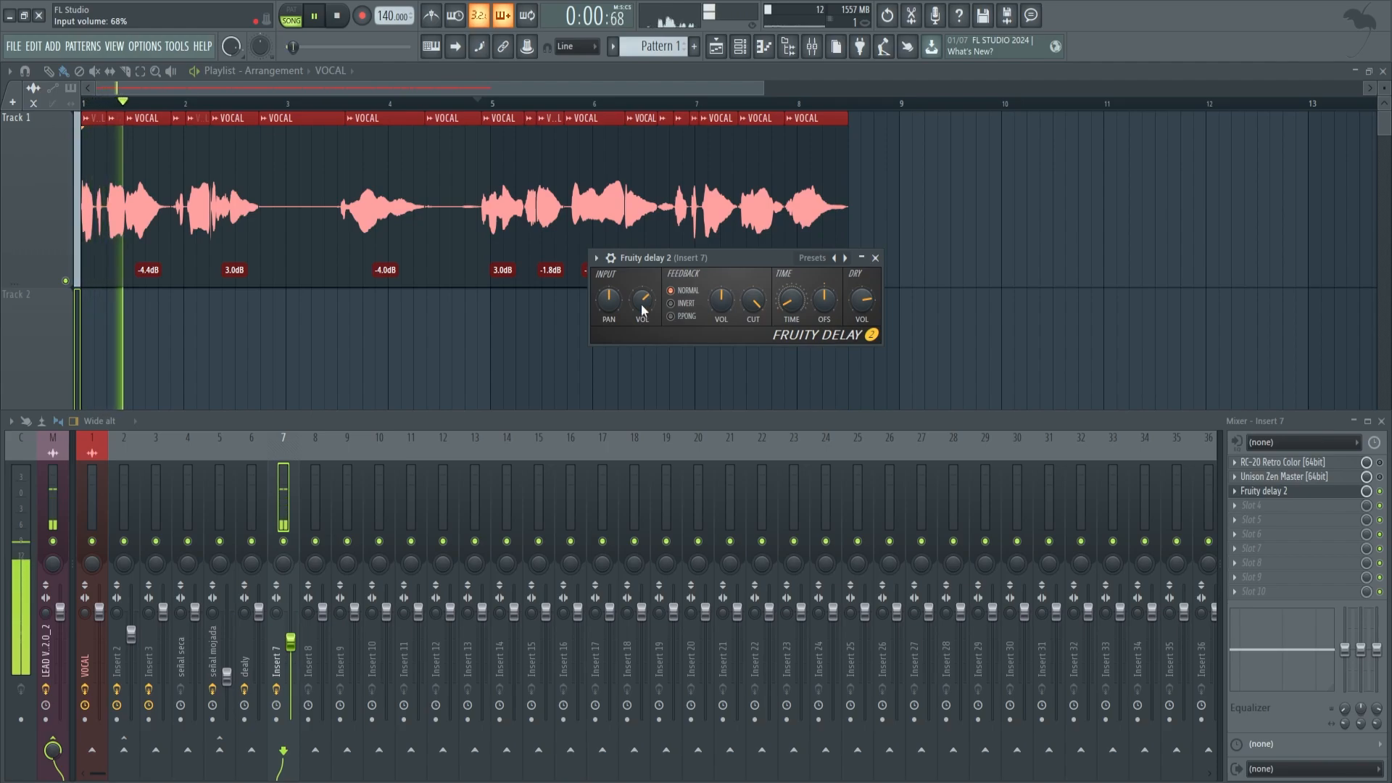
{"action": "left_click_drag", "start_coordinate": [753, 309], "coordinate": [753, 326]}
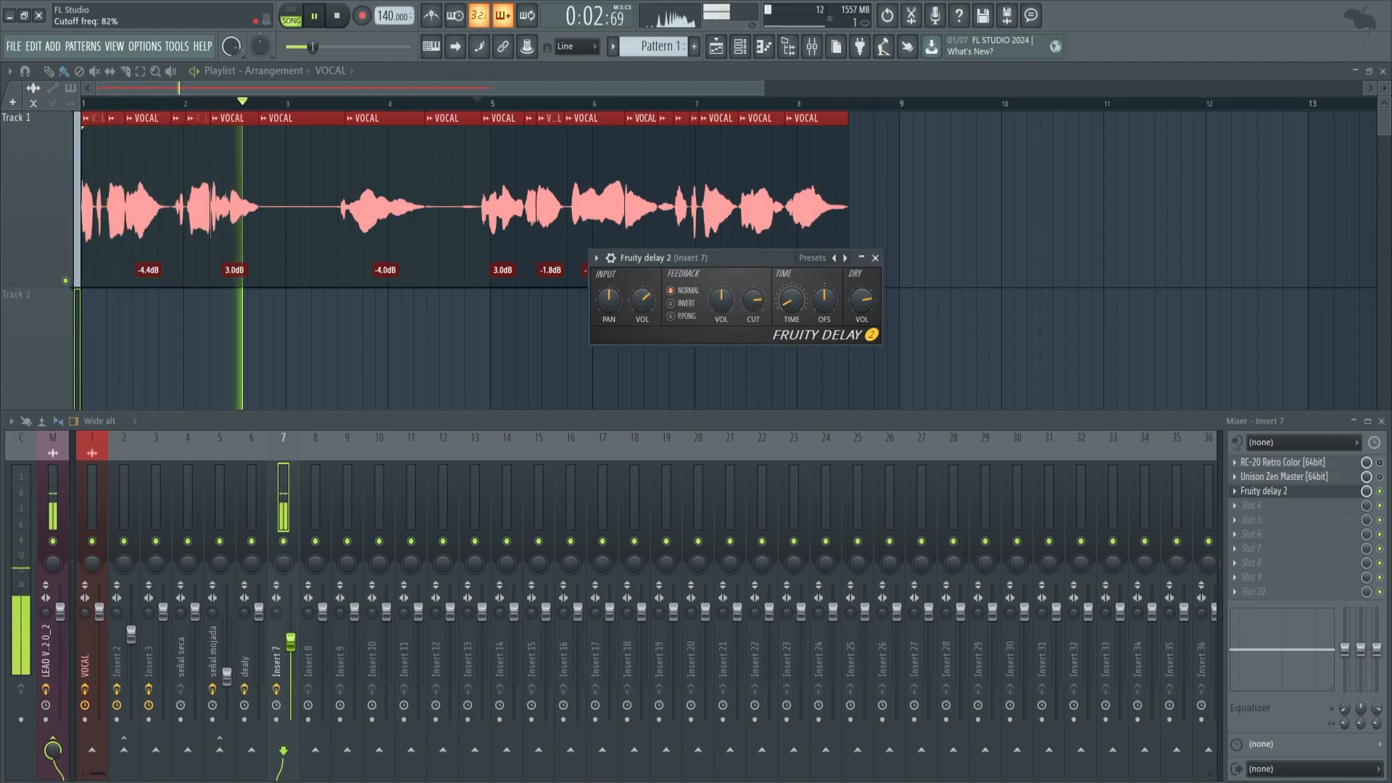
{"action": "key", "text": "space"}
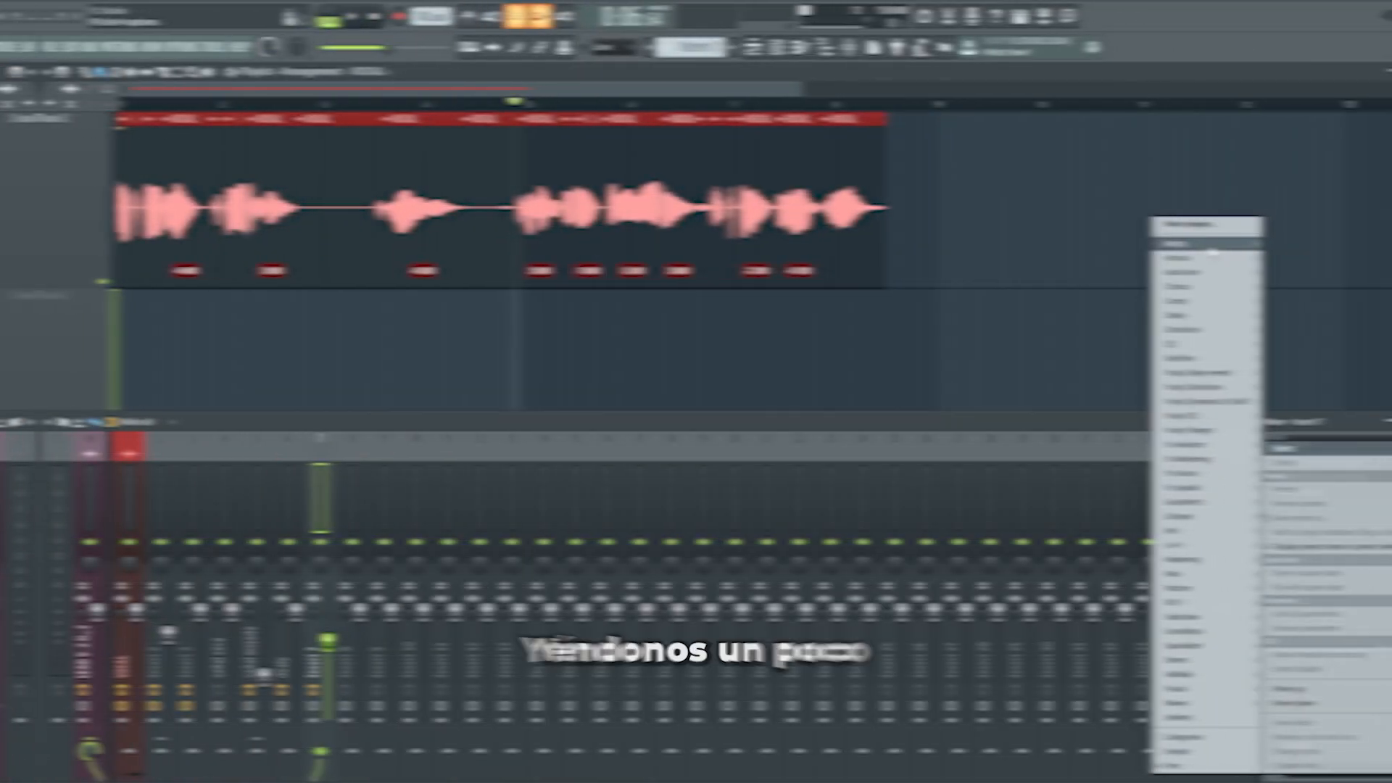
Load the SoftAmp PSA x64 amplifier in the fourth slot of insert 7 and detach its window
{"action": "mouse_move", "coordinate": [1173, 246]}
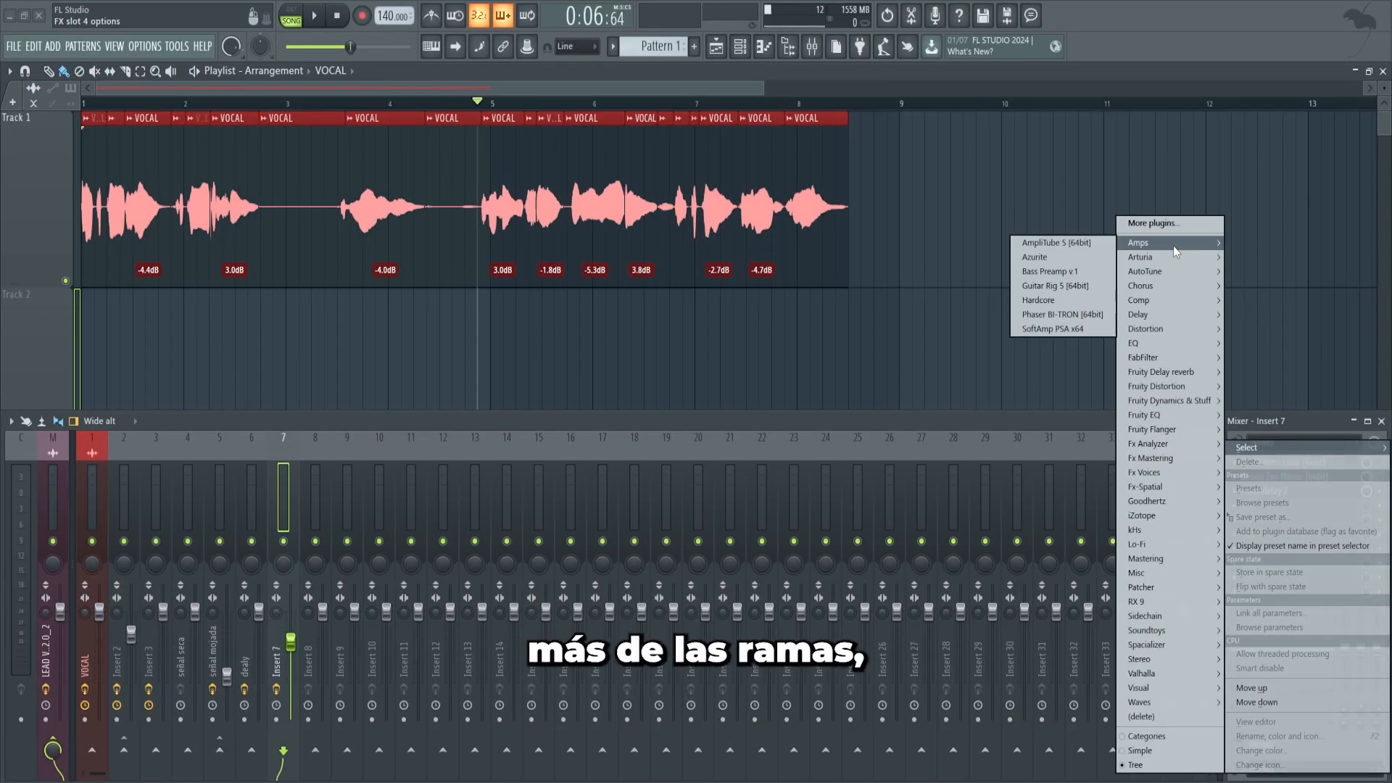
{"action": "left_click", "coordinate": [1066, 329]}
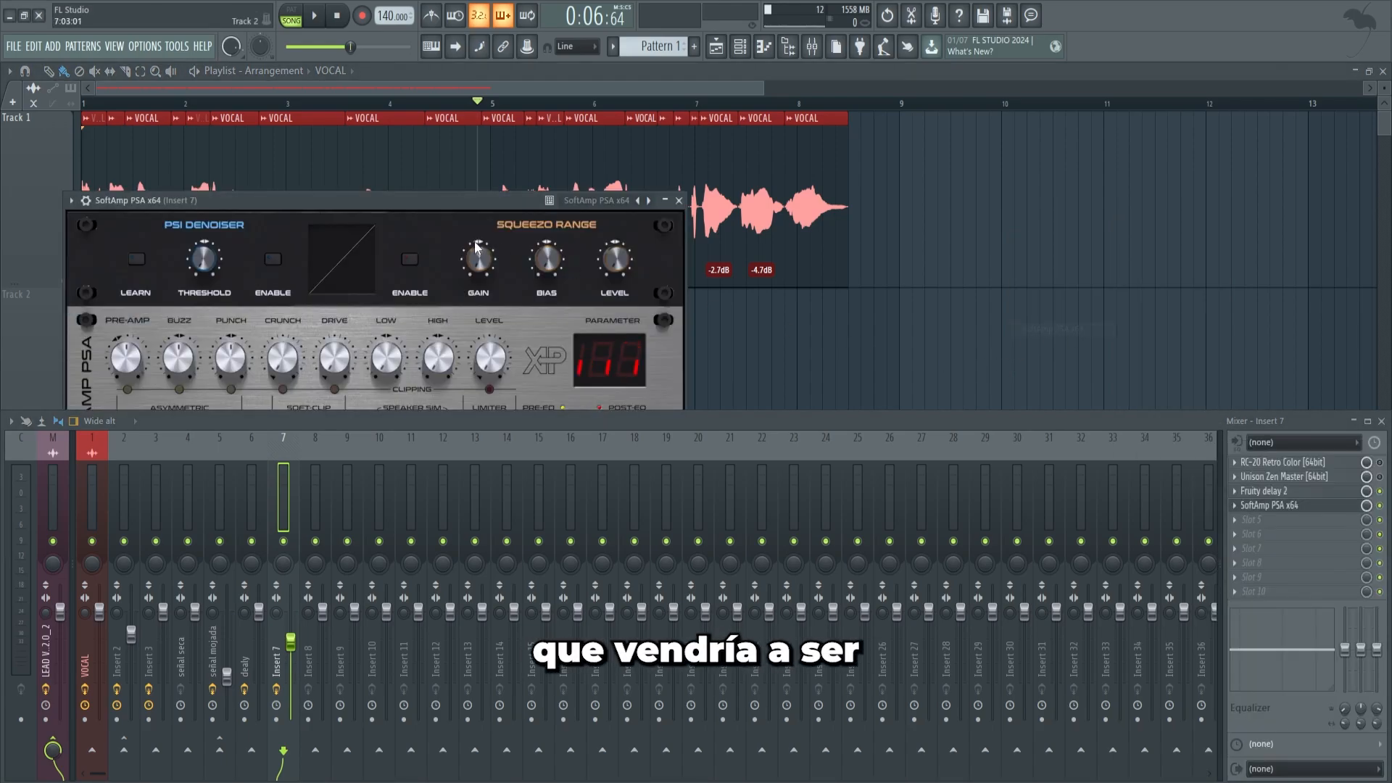
{"action": "left_click_drag", "start_coordinate": [397, 203], "coordinate": [690, 168]}
{"action": "left_click", "coordinate": [365, 166]}
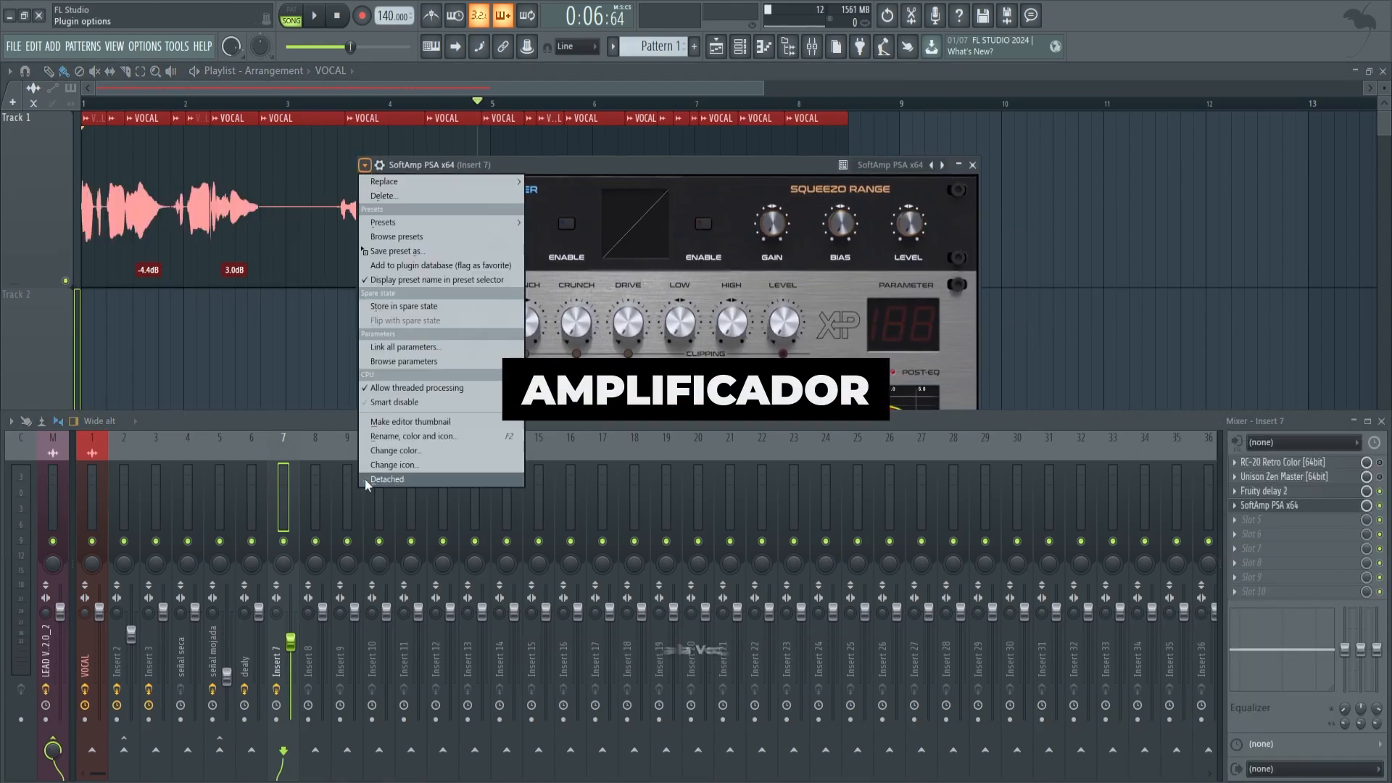
{"action": "left_click", "coordinate": [366, 480]}
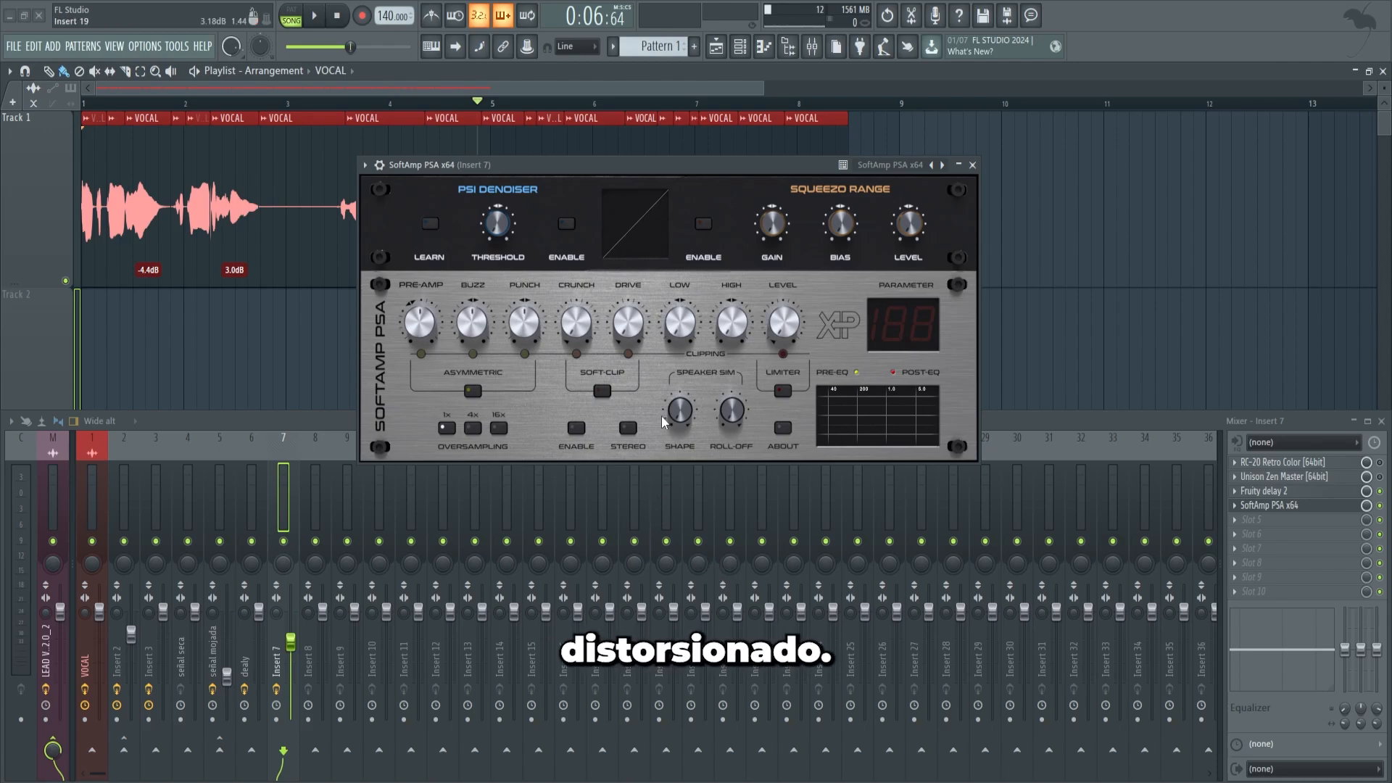
Enable soft clipping and speaker simulation in SoftAmp PSA and set its level to 0.21
{"action": "left_click", "coordinate": [602, 391]}
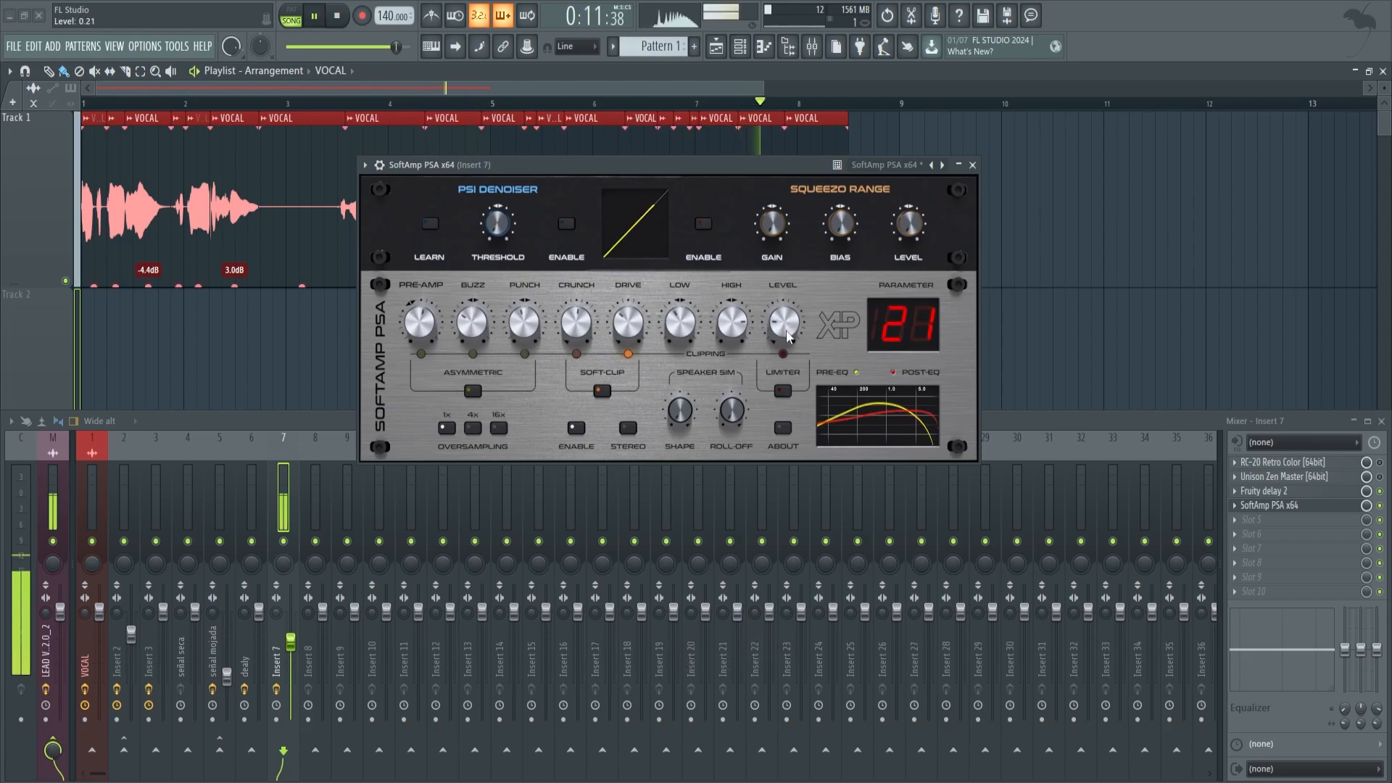
{"action": "left_click", "coordinate": [344, 24]}
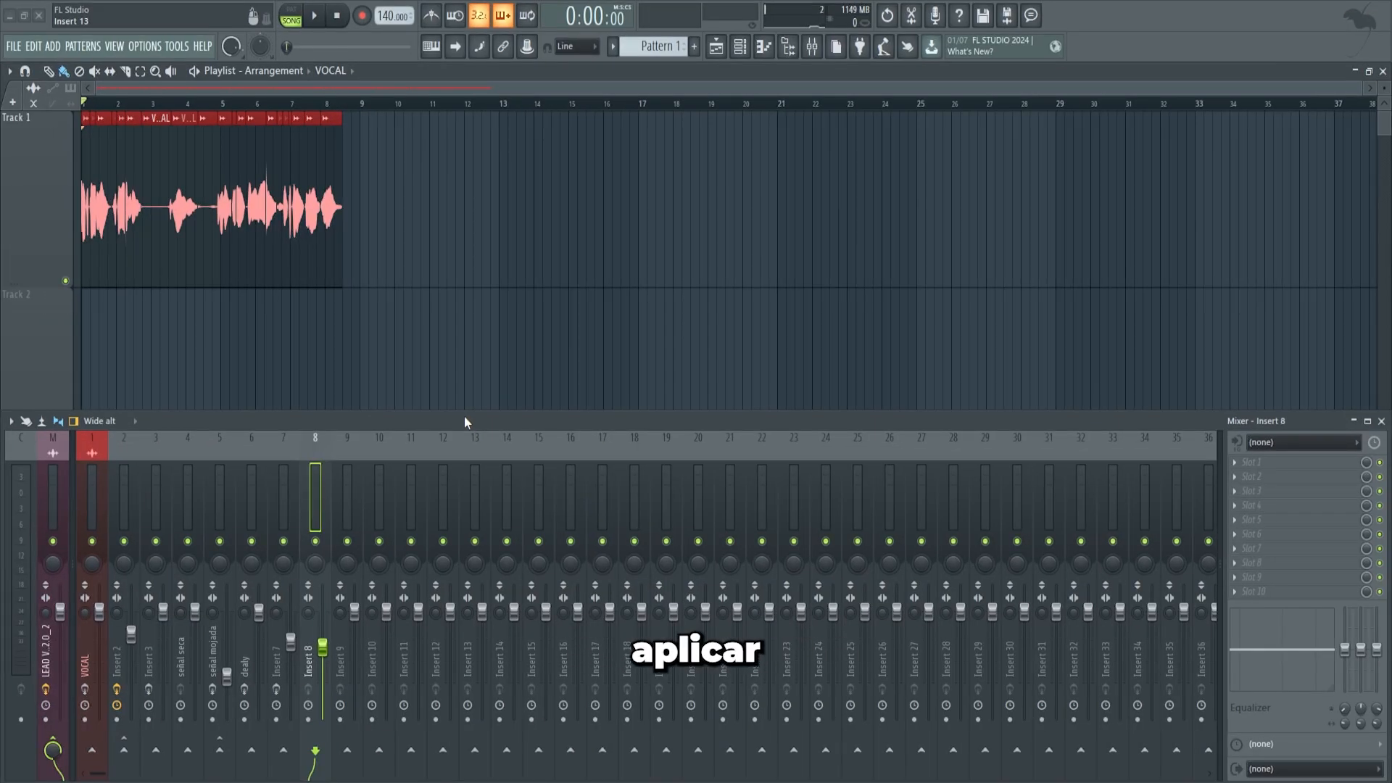
Load iZotope Trash 2 on mixer insert 8 and adjust the drive of its first band's Tape Saturation stage
{"action": "left_click", "coordinate": [1235, 463]}
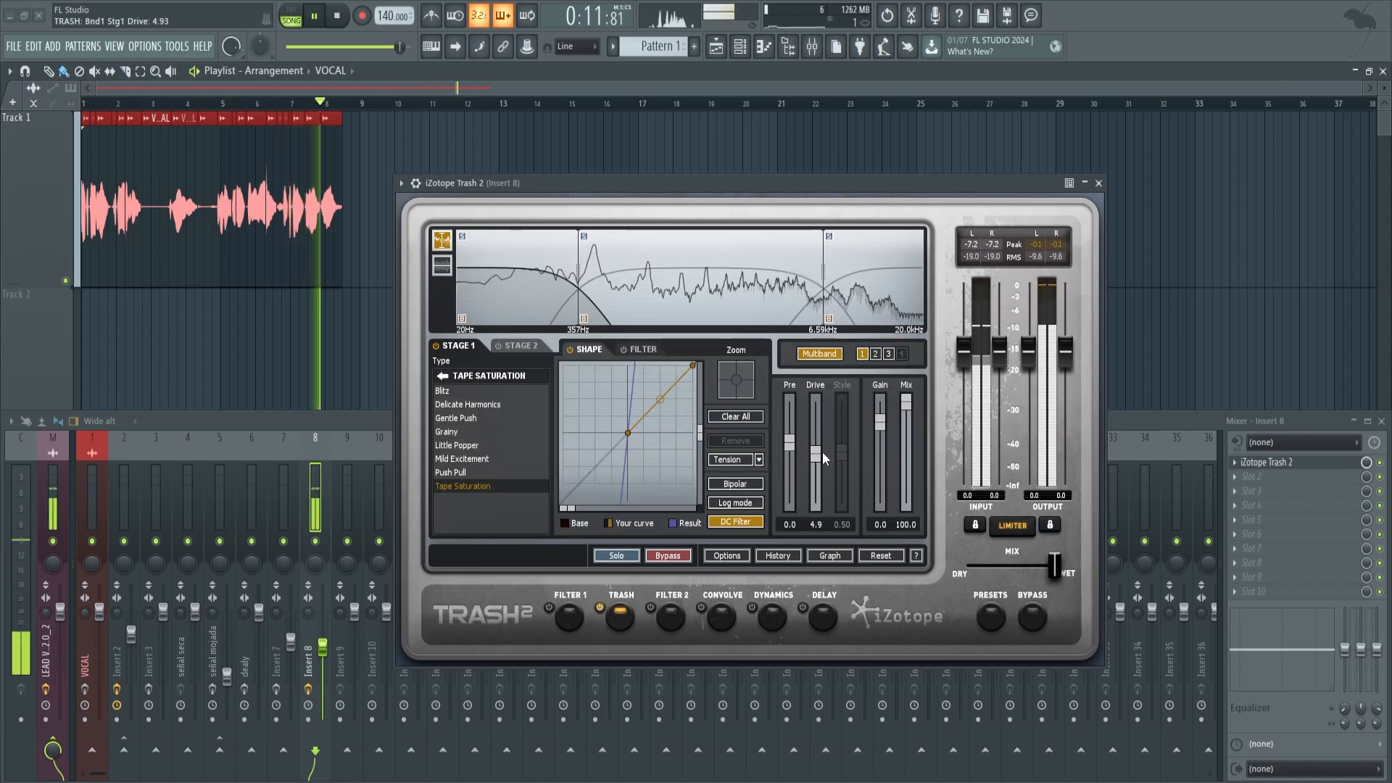
{"action": "left_click_drag", "start_coordinate": [880, 425], "coordinate": [820, 440]}
{"action": "left_click", "coordinate": [720, 312]}
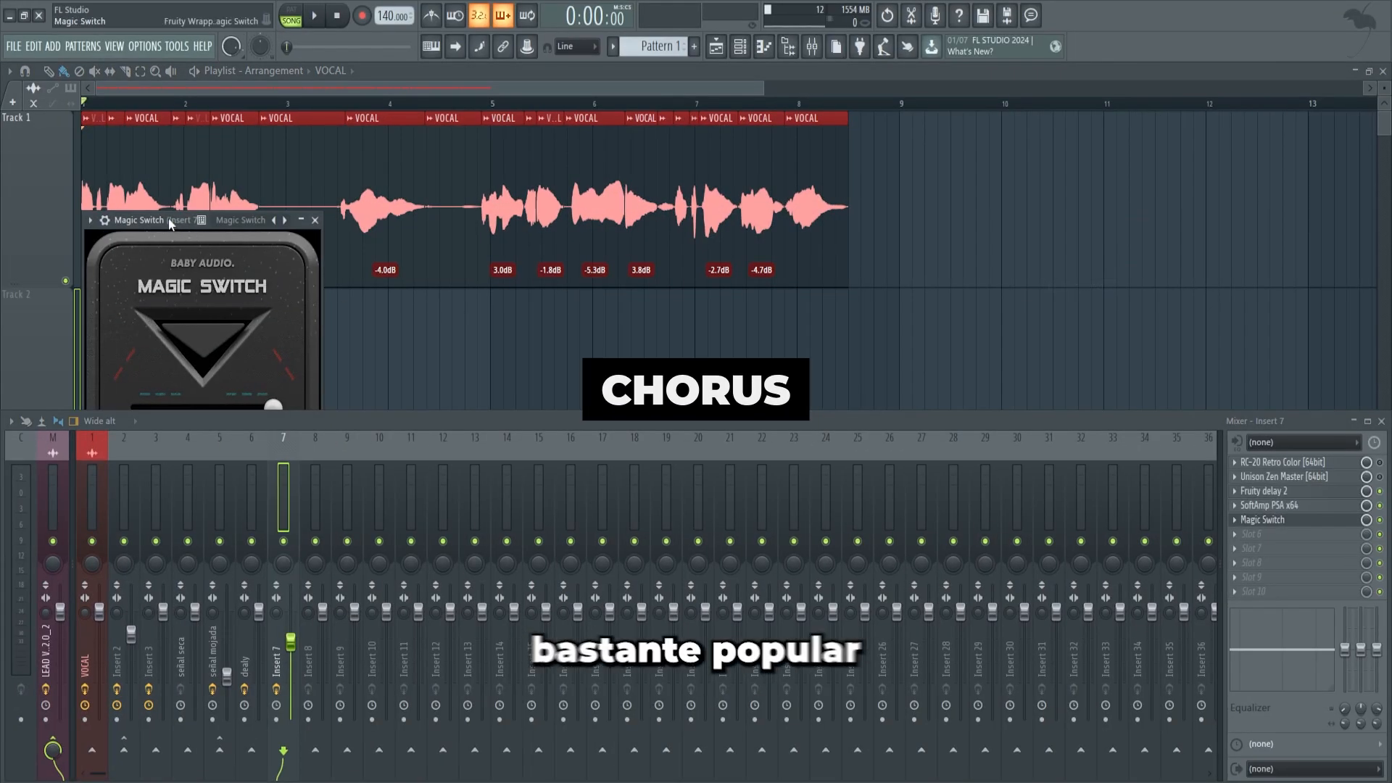
Detach Magic Switch on insert 7 and play the vocal with its chorus switched on at 100% mix
{"action": "left_click_drag", "start_coordinate": [170, 224], "coordinate": [795, 158]}
{"action": "left_click", "coordinate": [586, 139]}
{"action": "left_click", "coordinate": [703, 453]}
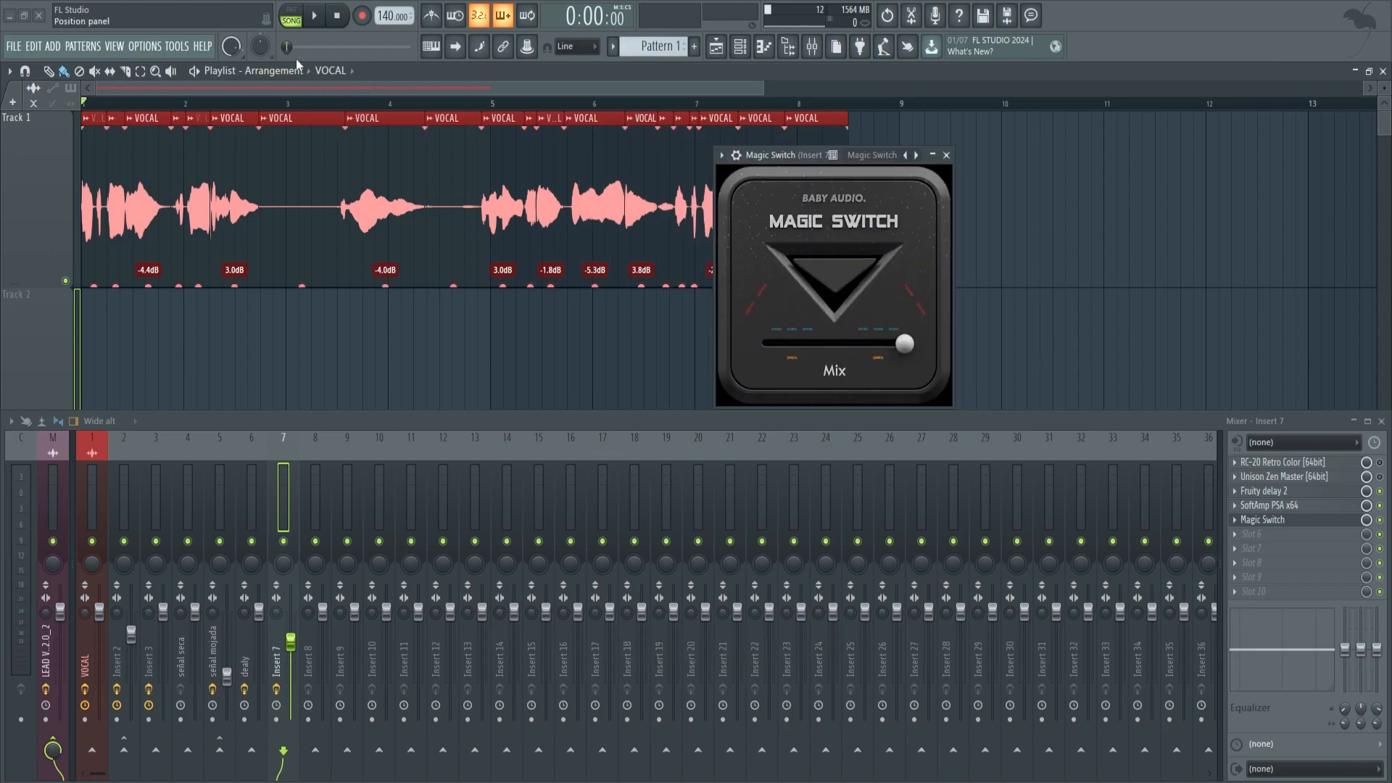
{"action": "left_click", "coordinate": [315, 18]}
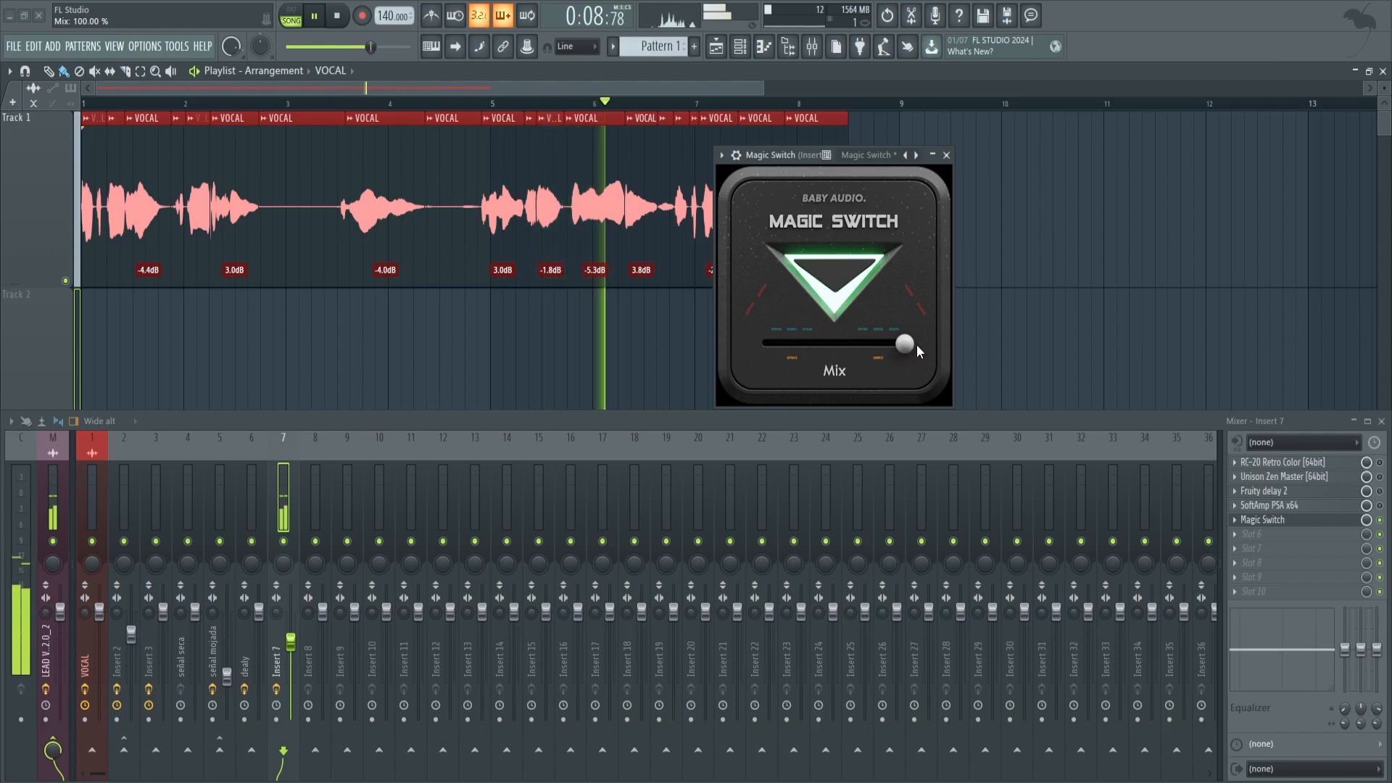
{"action": "key", "text": "space"}
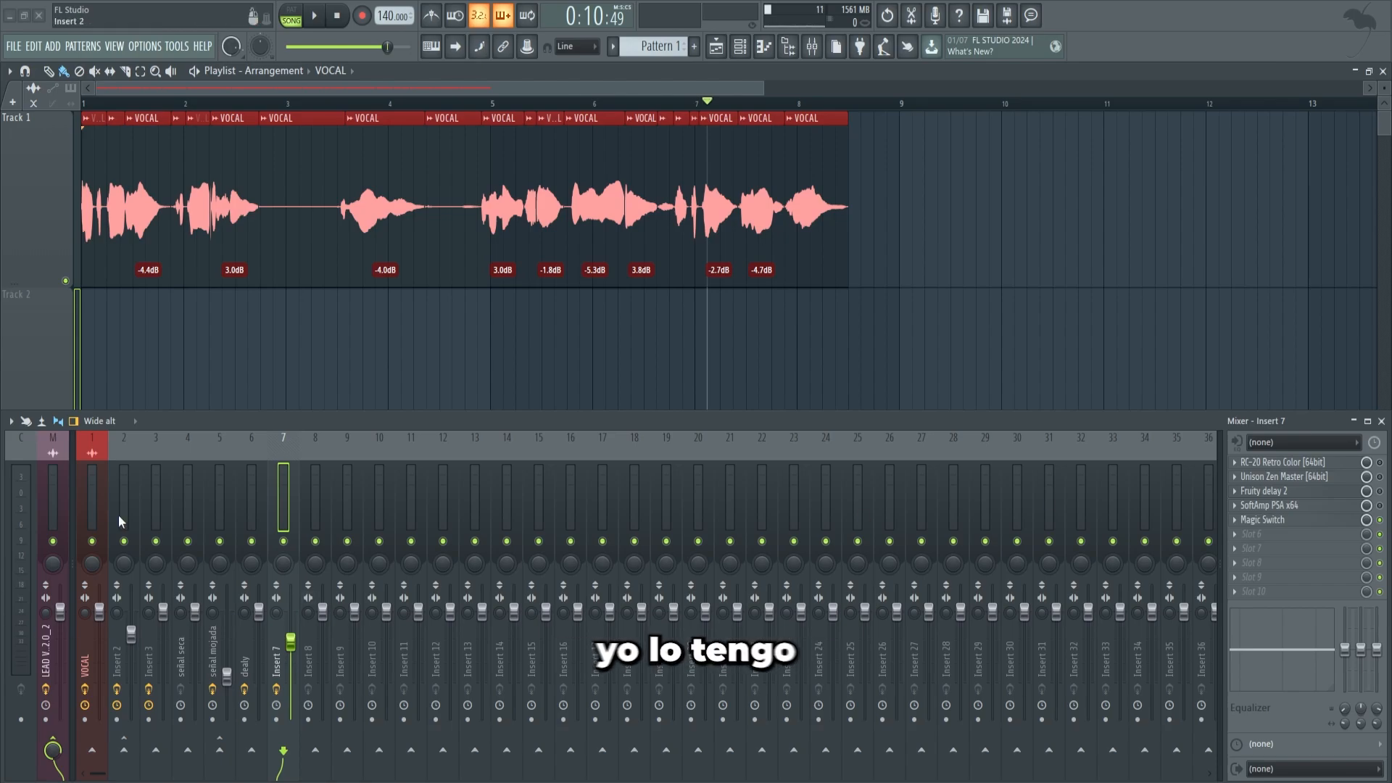
Save the state of mixer insert 2 with its vocal chain as a preset named "asdasd"
{"action": "left_click", "coordinate": [85, 490]}
{"action": "left_click", "coordinate": [128, 495]}
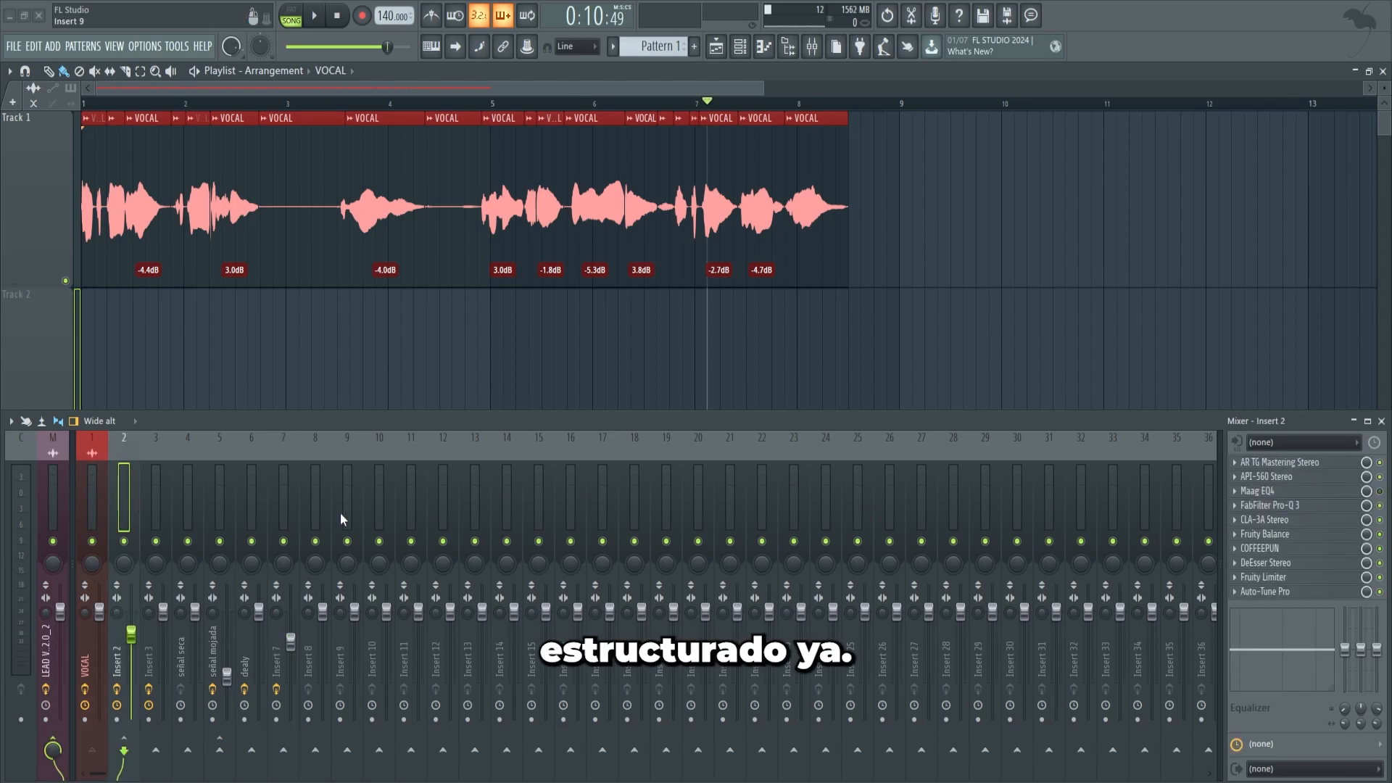
{"action": "right_click", "coordinate": [129, 489]}
{"action": "mouse_move", "coordinate": [245, 429]}
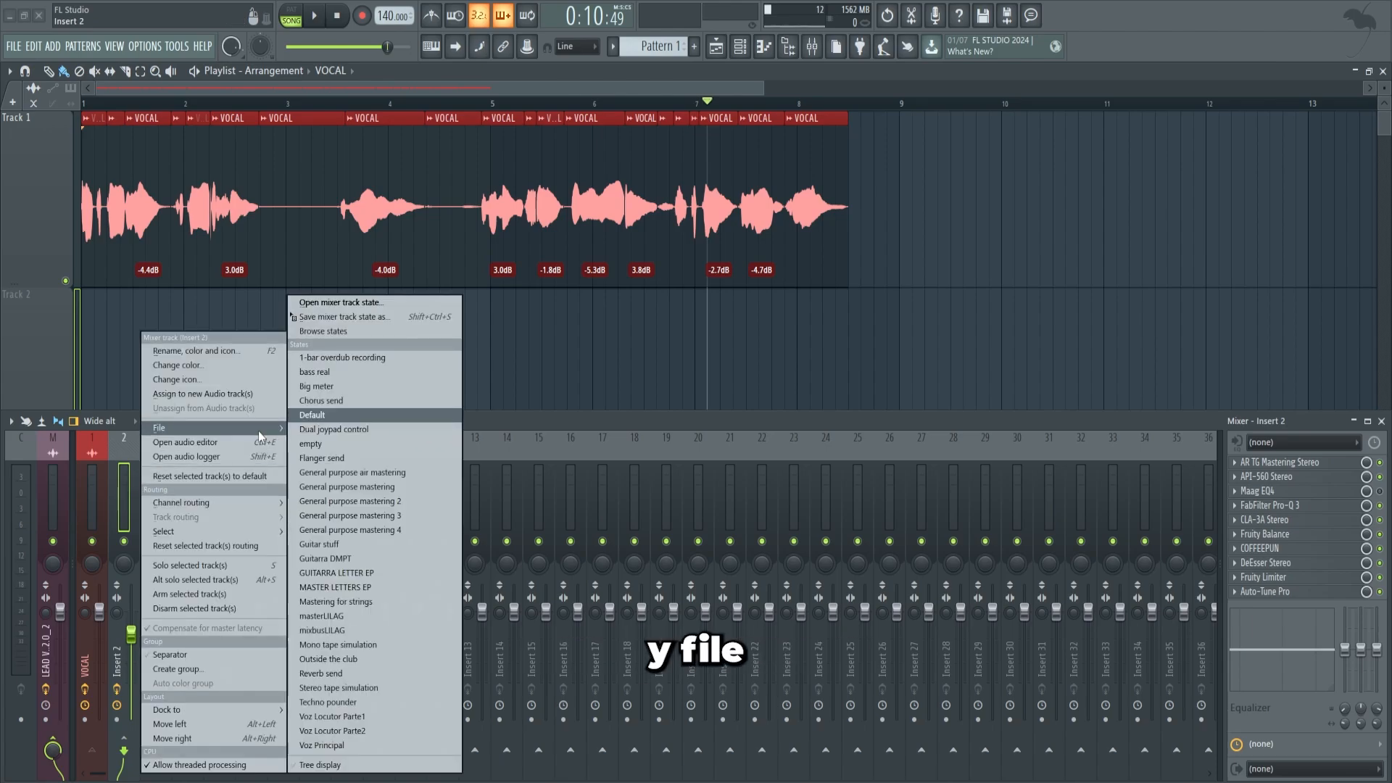
{"action": "left_click", "coordinate": [406, 319]}
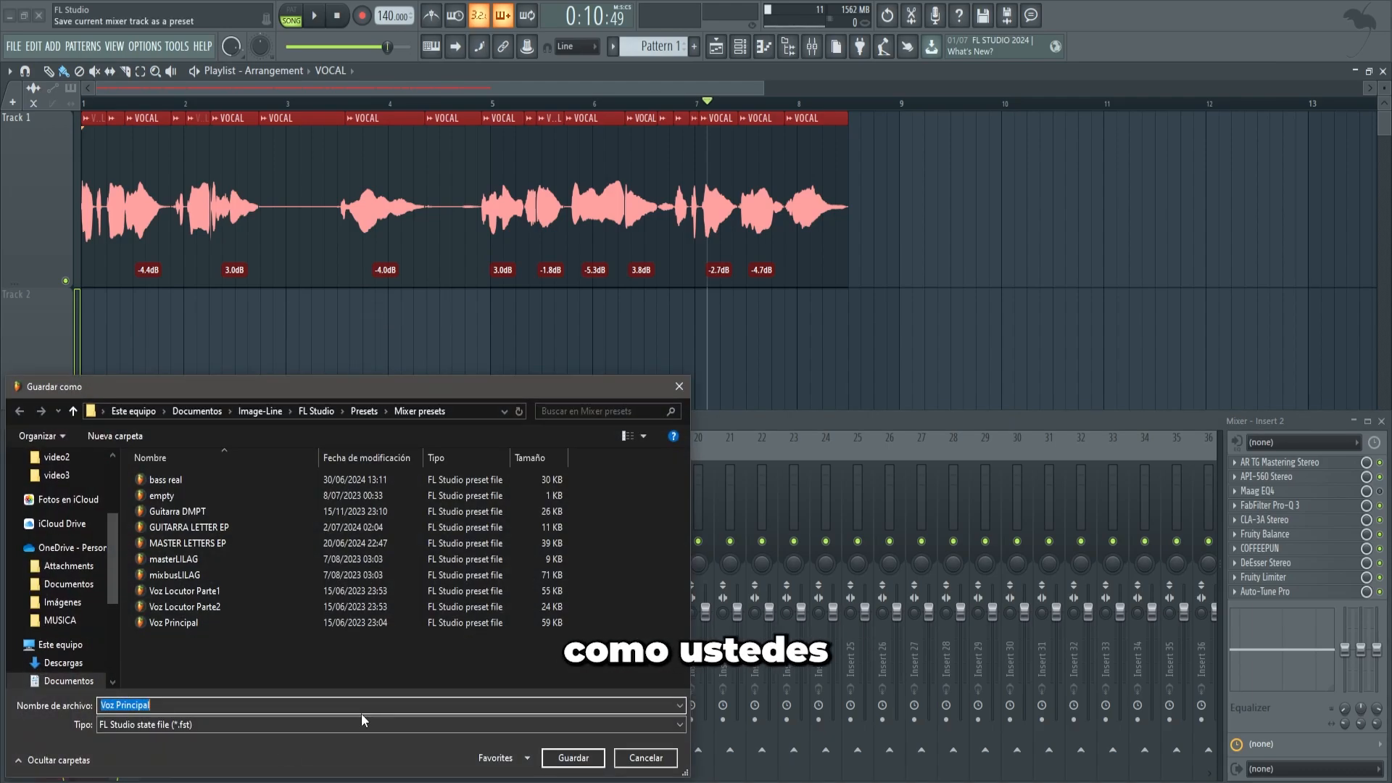
{"action": "type", "text": "asdasd"}
{"action": "key", "text": "Return"}
Load the saved vocal track state onto mixer insert 8 and check the band settings of its API-560 equalizer
{"action": "right_click", "coordinate": [320, 499]}
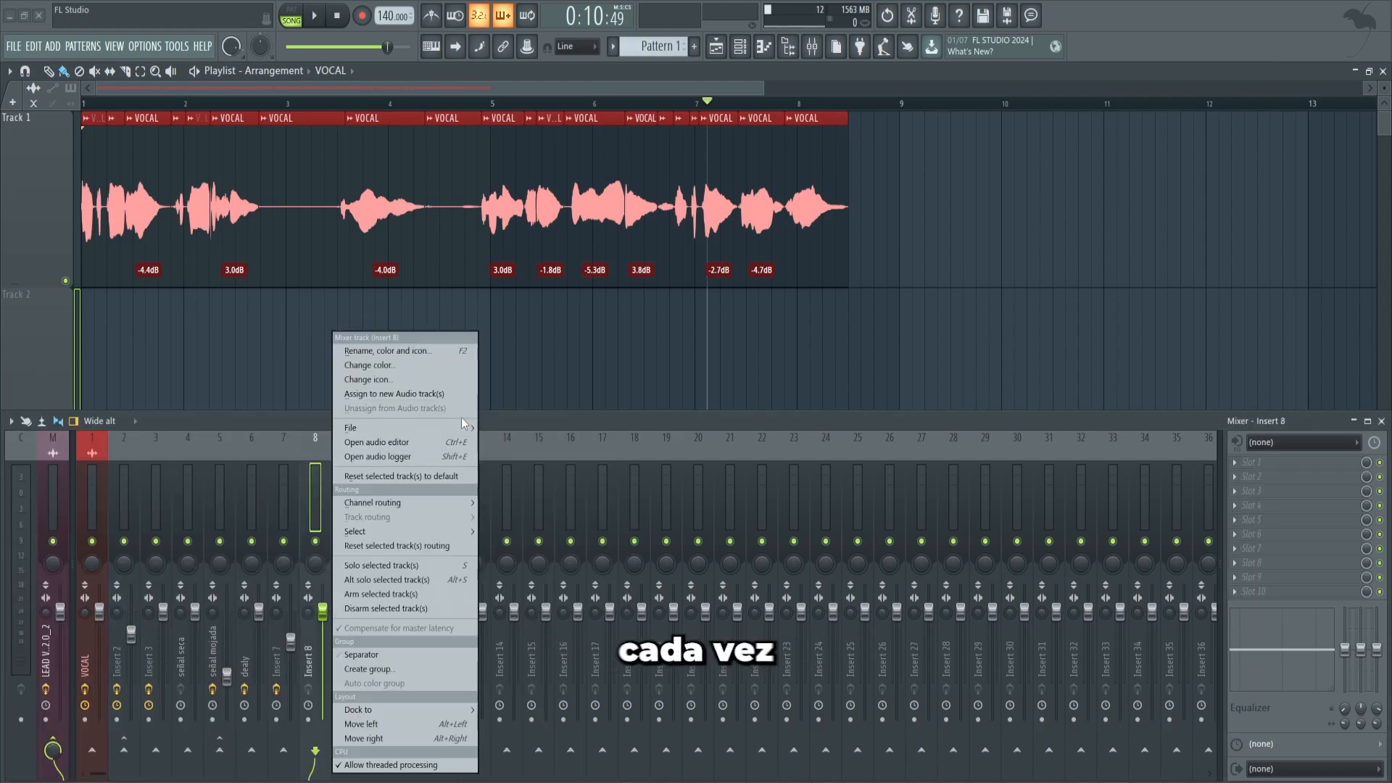
{"action": "mouse_move", "coordinate": [463, 428]}
{"action": "left_click", "coordinate": [555, 744]}
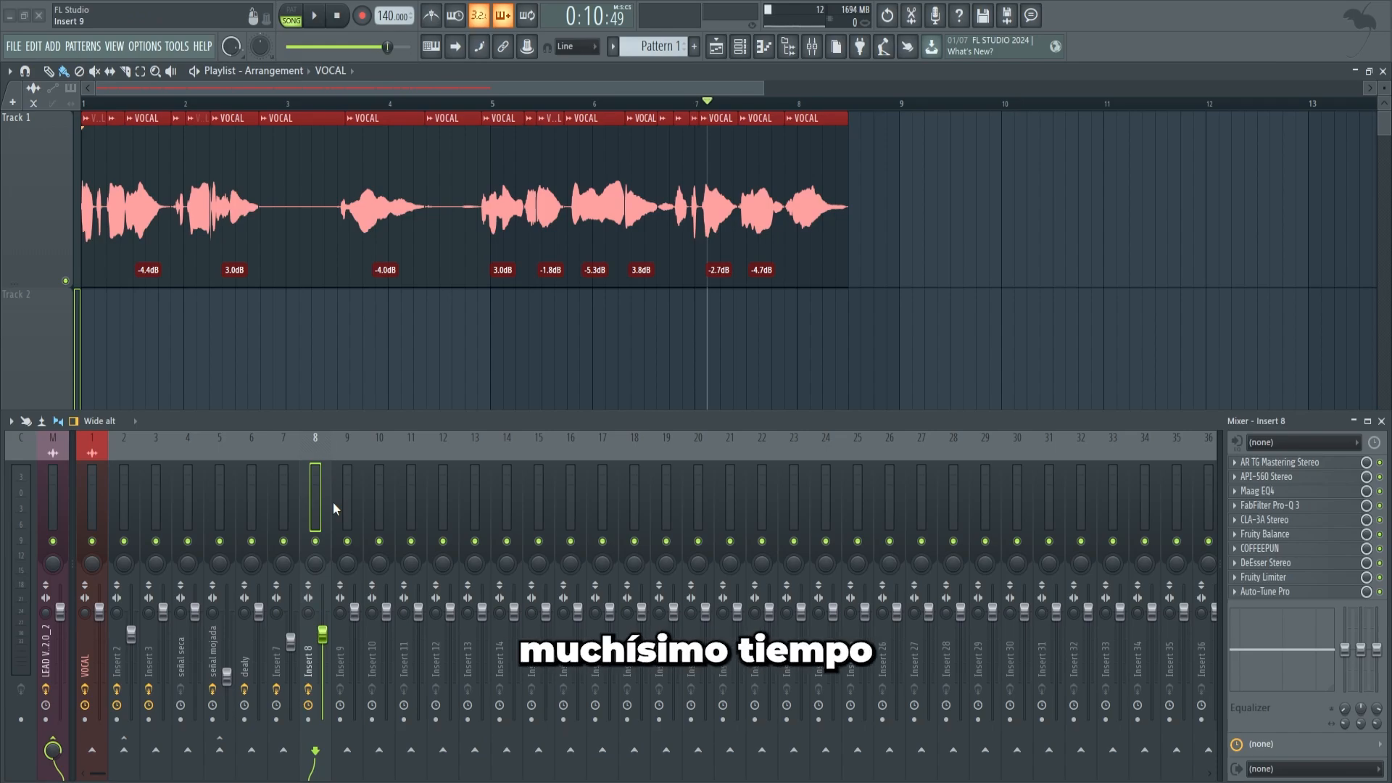
{"action": "left_click", "coordinate": [1269, 477]}
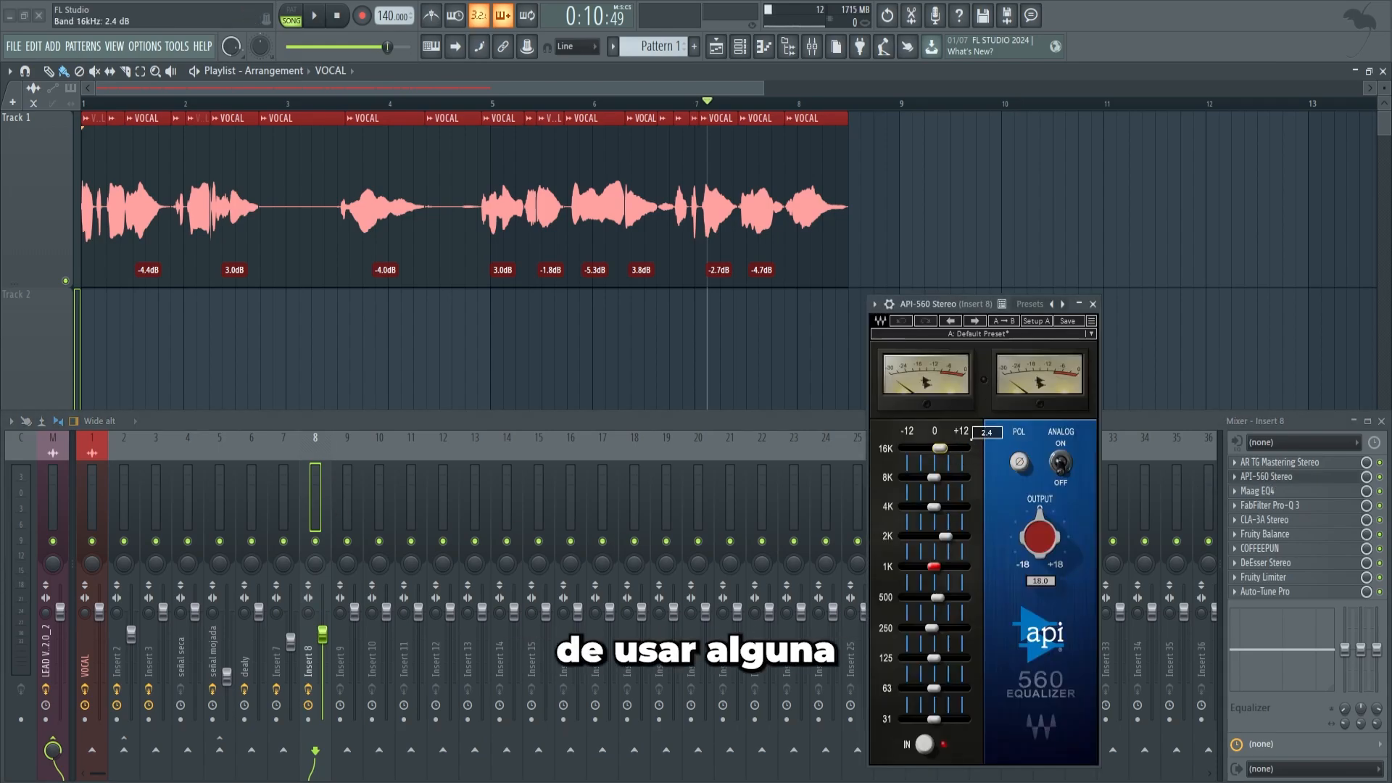
{"action": "left_click", "coordinate": [1093, 304]}
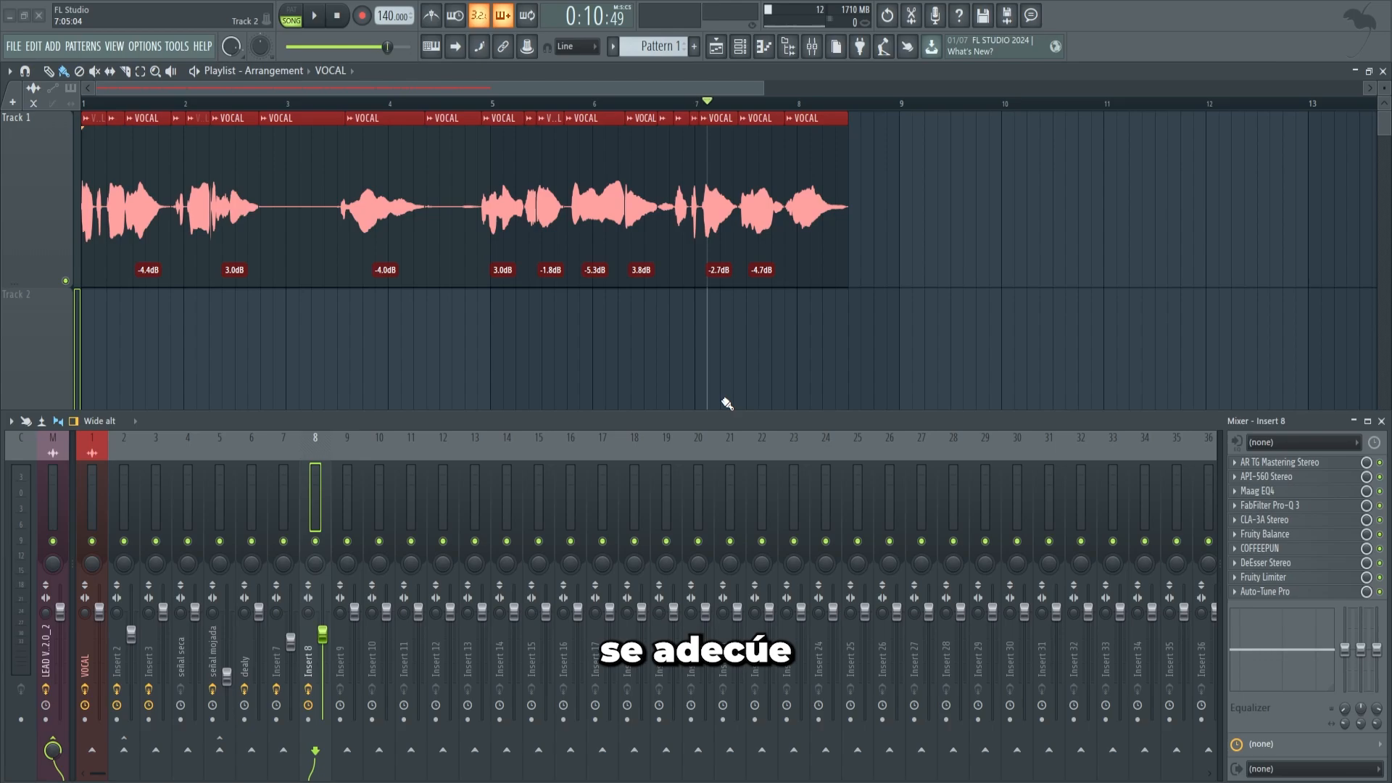